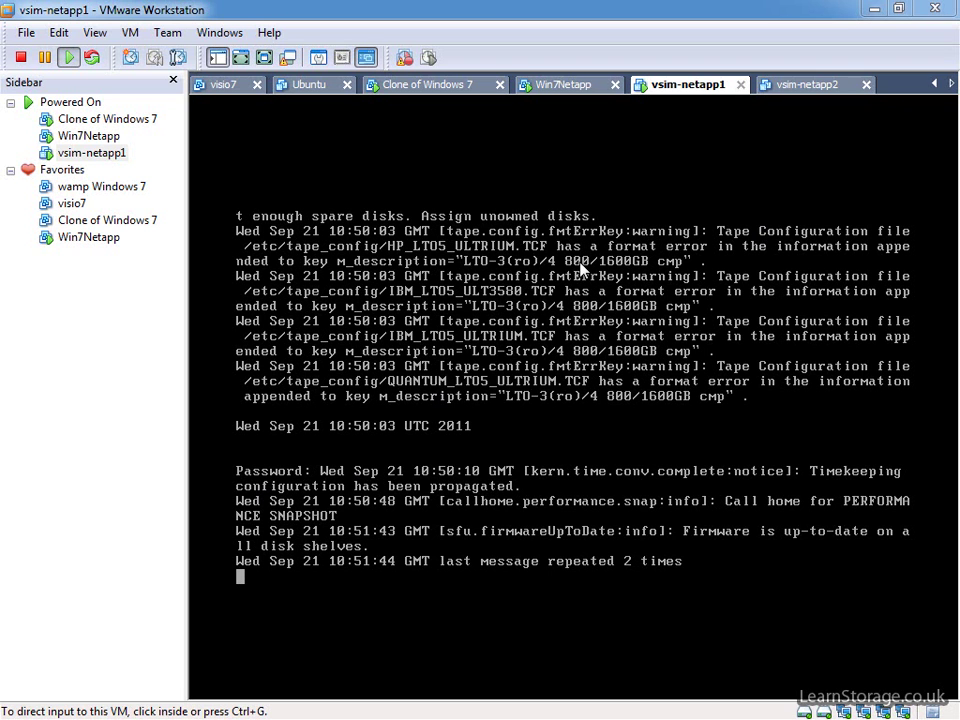
# On Win7Netapp, step through Module Overview slides 2–4, go back one slide, and minimize PowerPoint Viewer.
pyautogui.click(598, 86)
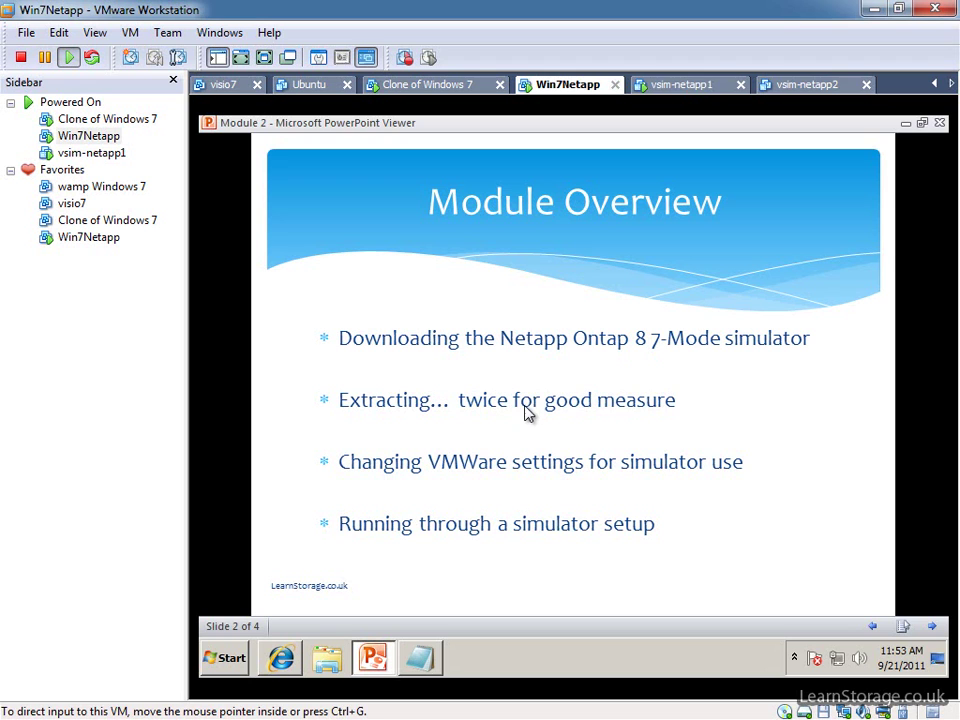
pyautogui.click(467, 413)
pyautogui.click(549, 430)
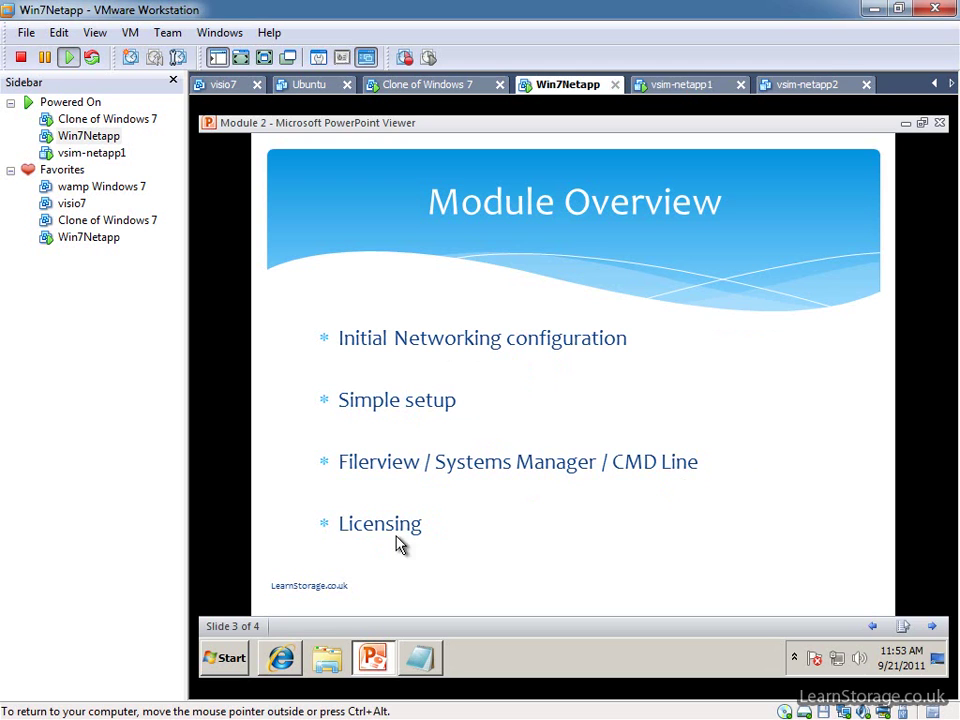
pyautogui.click(604, 420)
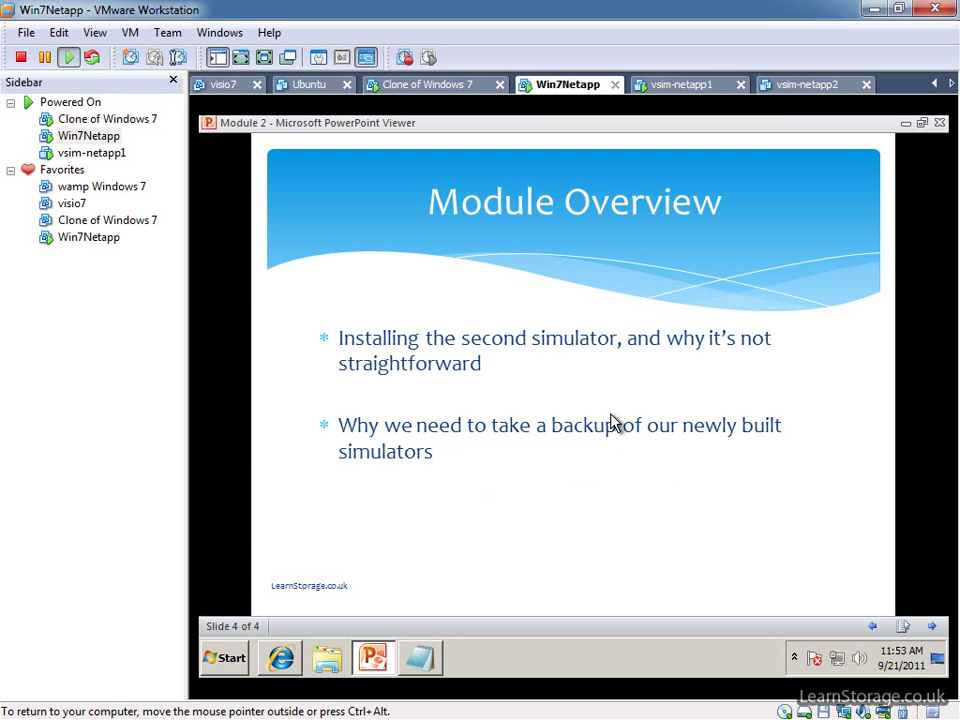
pyautogui.rightClick(563, 368)
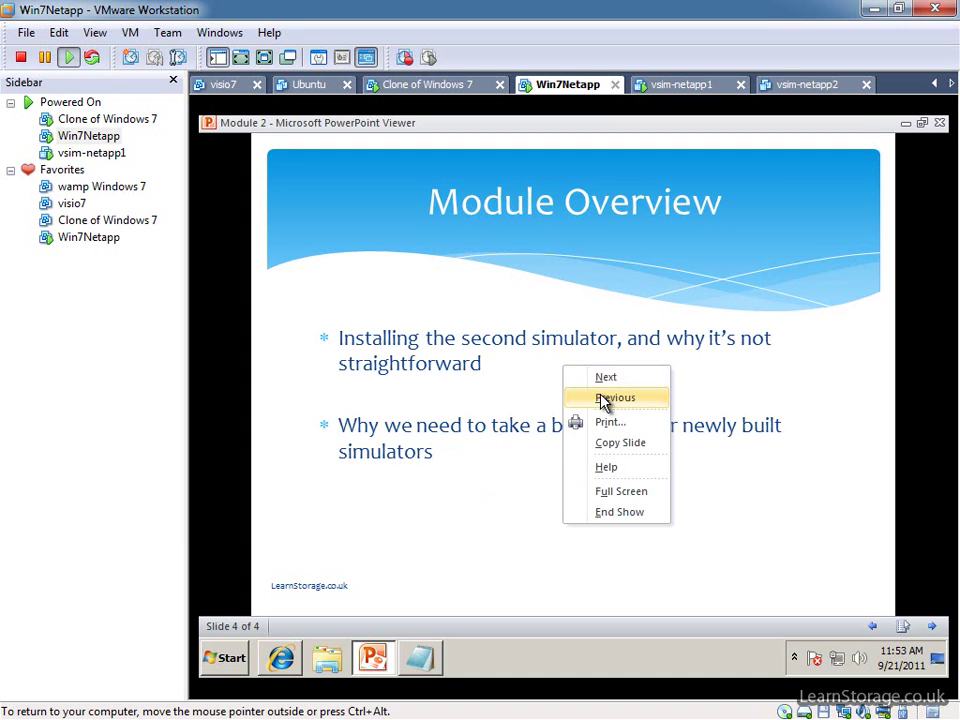
pyautogui.click(606, 399)
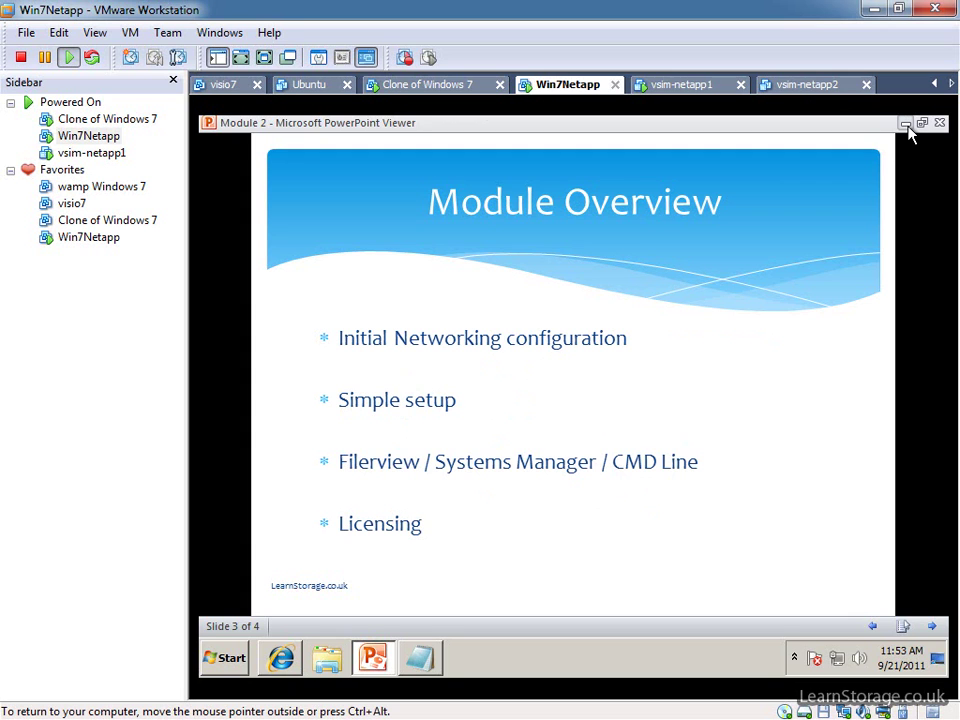
pyautogui.click(906, 124)
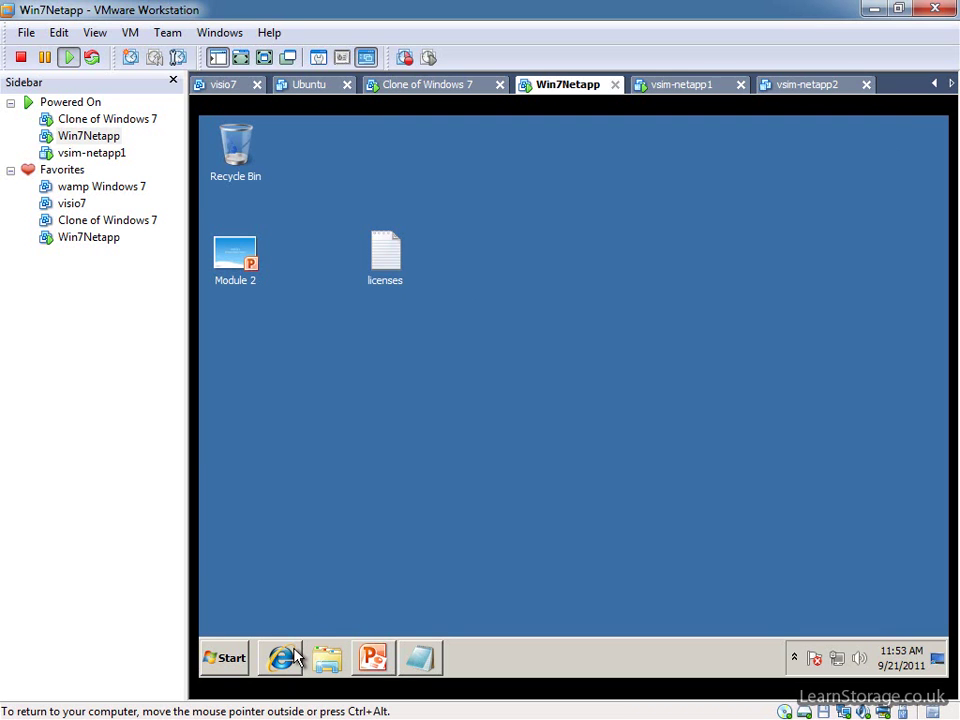
pyautogui.moveTo(293, 657)
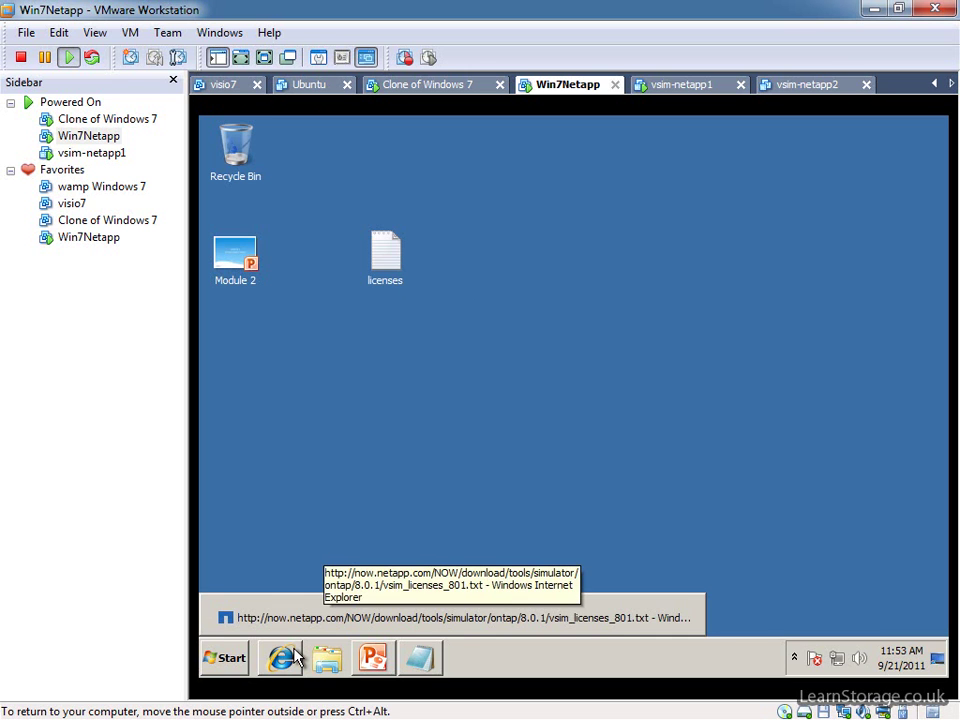
pyautogui.rightClick(290, 657)
pyautogui.click(306, 578)
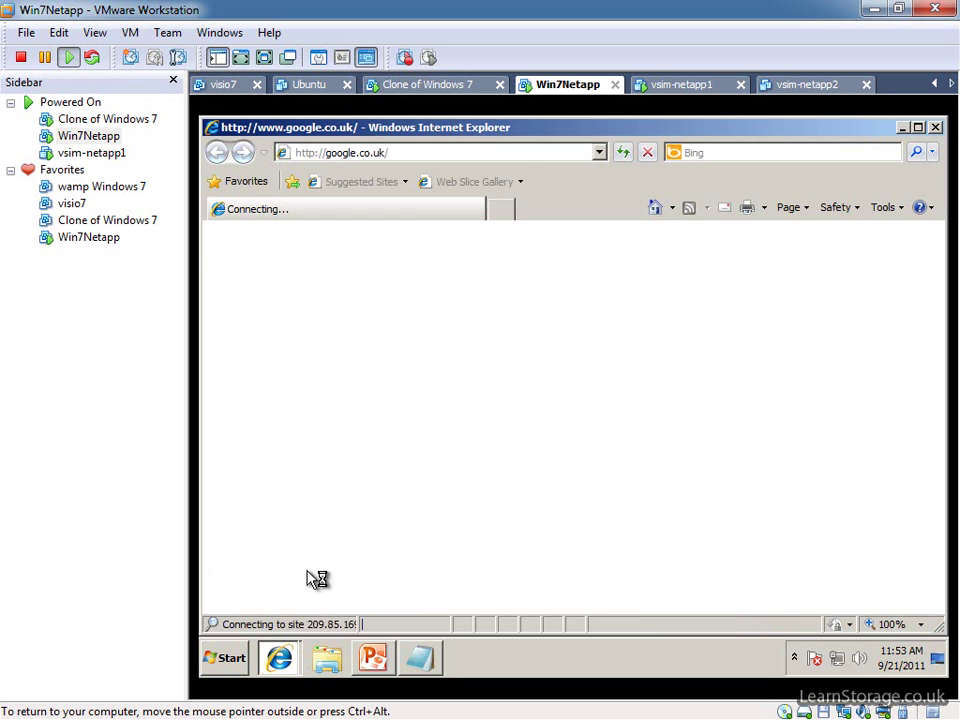
pyautogui.click(451, 157)
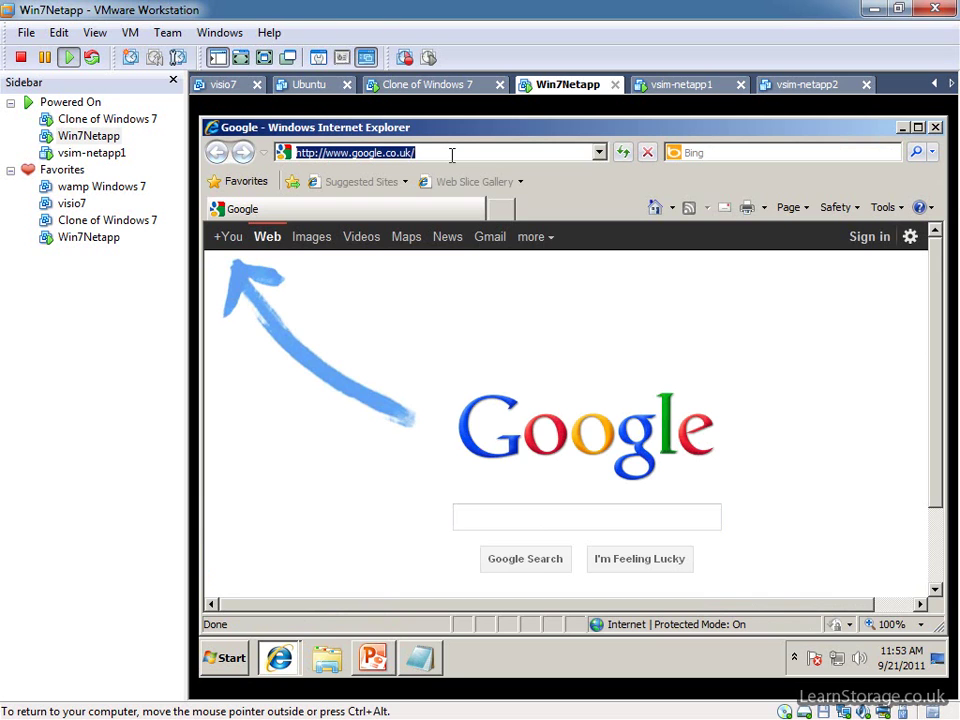
pyautogui.write('https://')
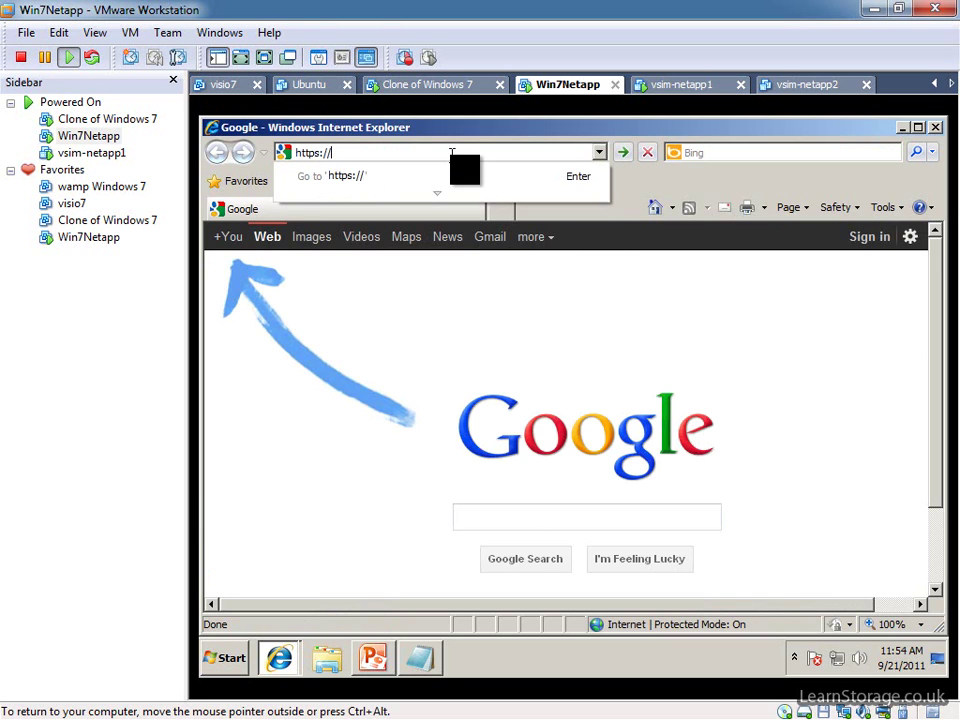
pyautogui.write('192.168.0.131')
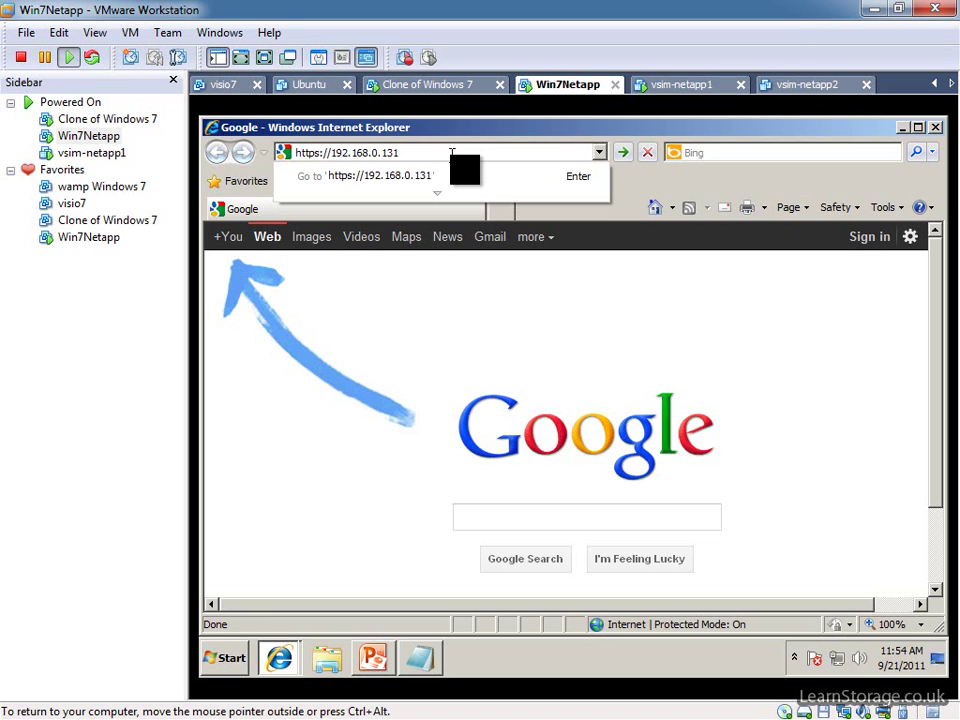
pyautogui.press('Return')
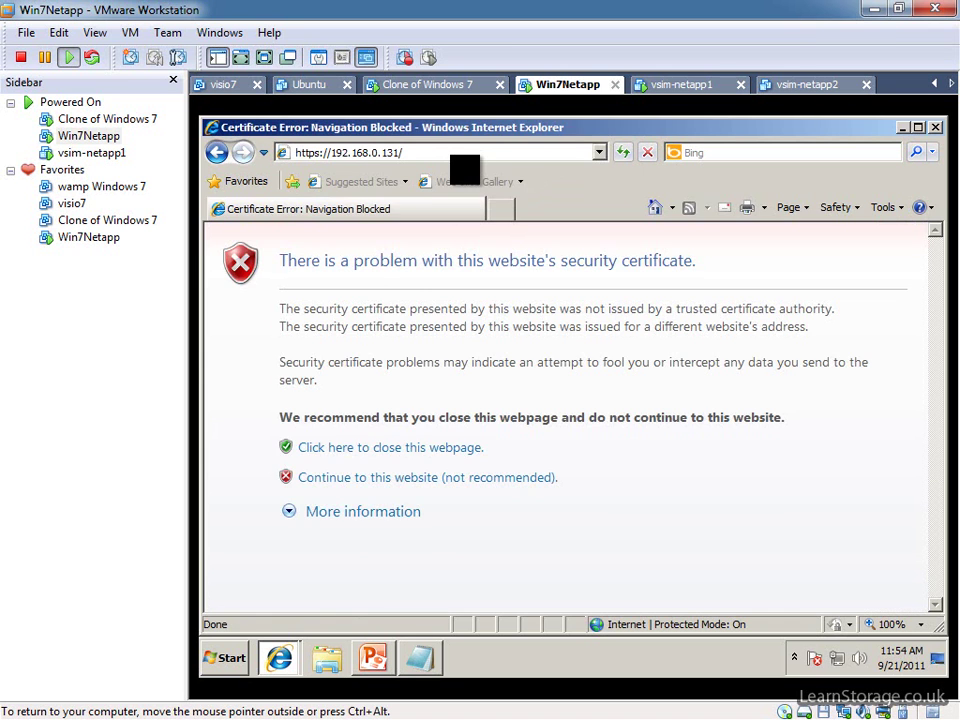
pyautogui.click(456, 484)
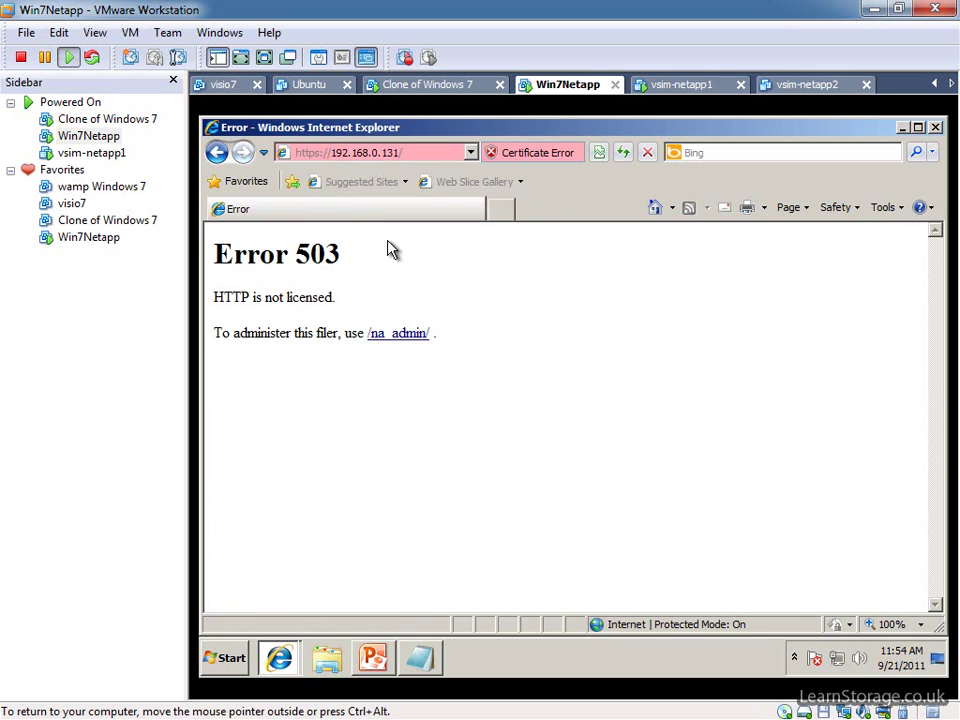
# Open /na_admin/ and sign in as root with the account password.
pyautogui.click(401, 343)
pyautogui.write('root')
pyautogui.press('Tab')
pyautogui.write('•••••••••')
pyautogui.press('Return')
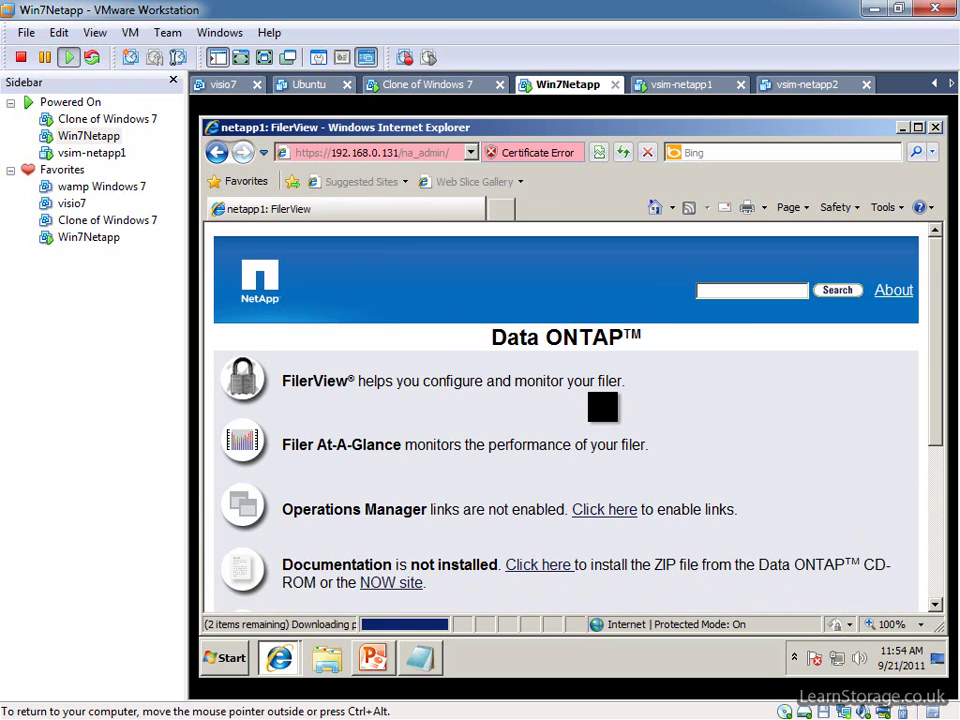
# Launch FilerView in its own maximized window and highlight the System ID 987654-32-0.
pyautogui.scroll(-3, 591, 400)
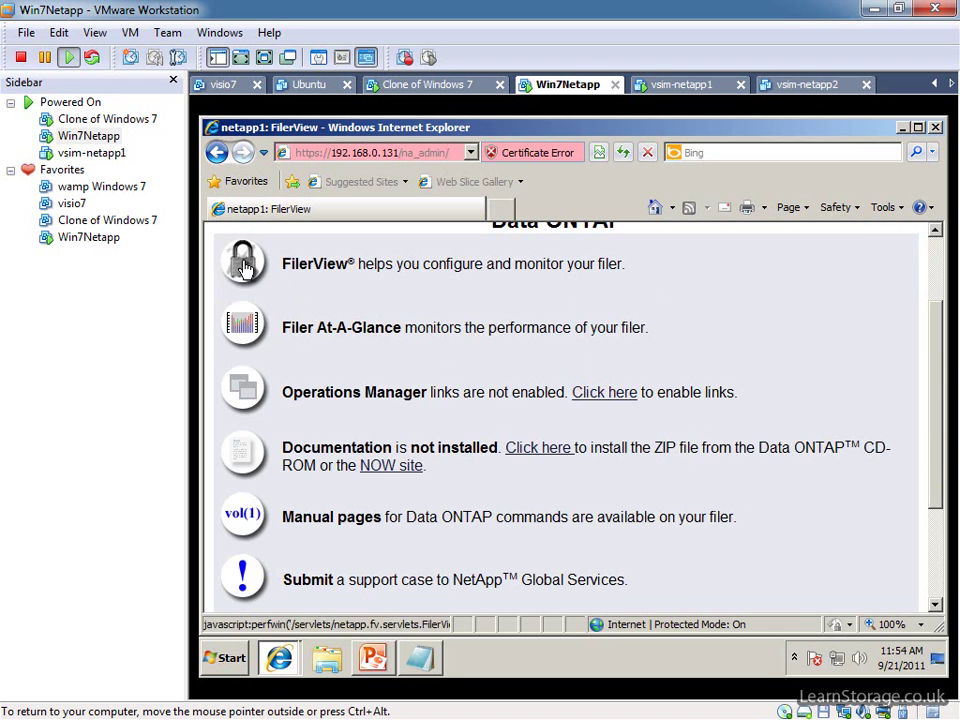
pyautogui.scroll(-4, 306, 443)
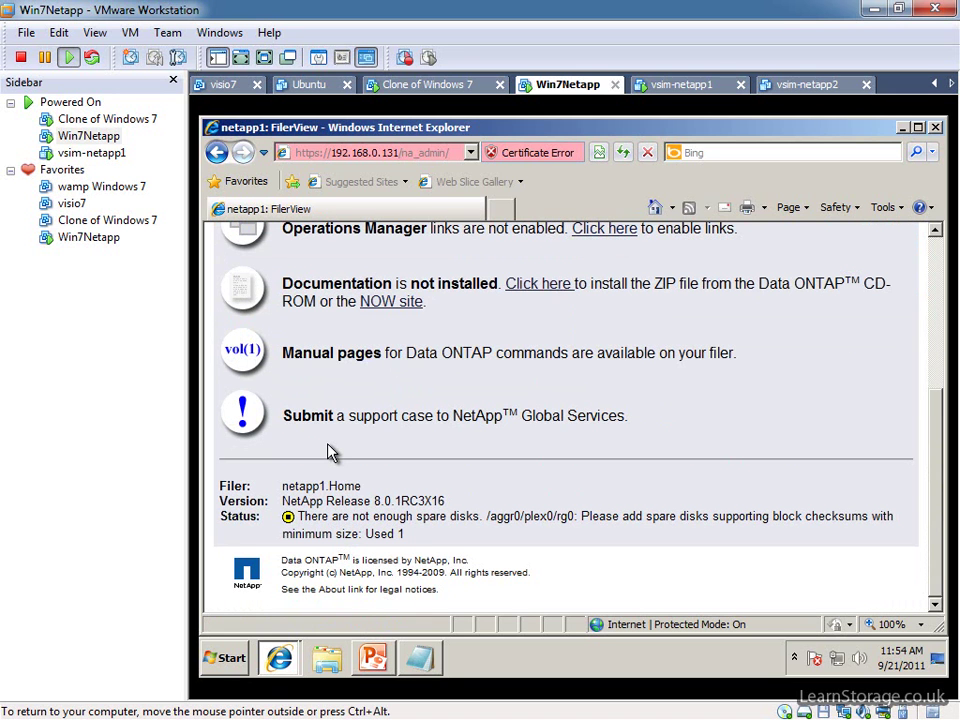
pyautogui.scroll(3, 332, 452)
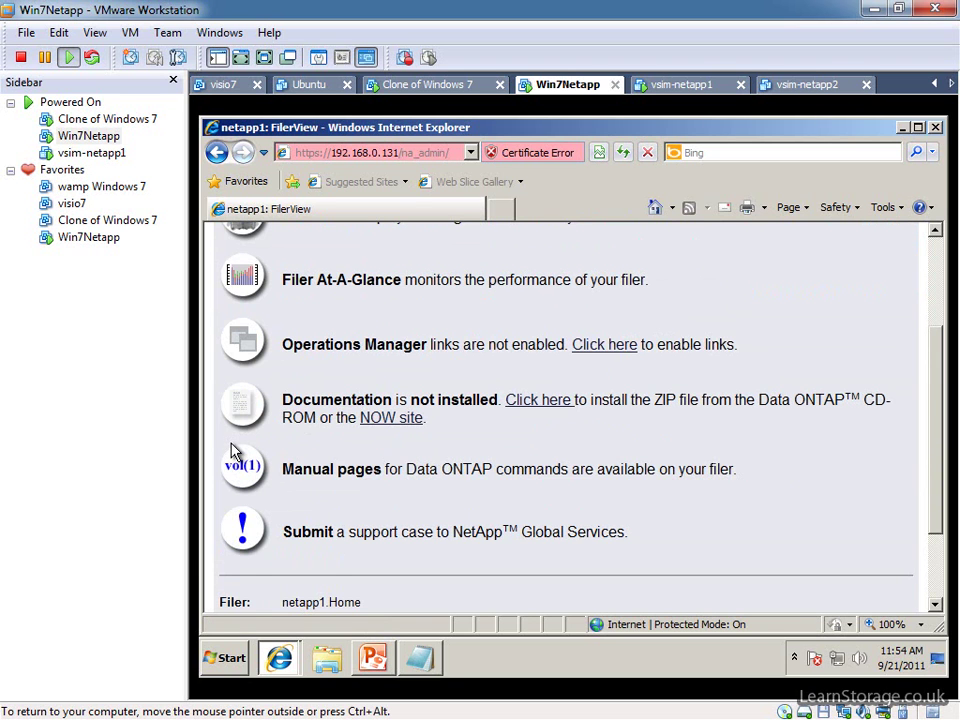
pyautogui.scroll(3, 236, 450)
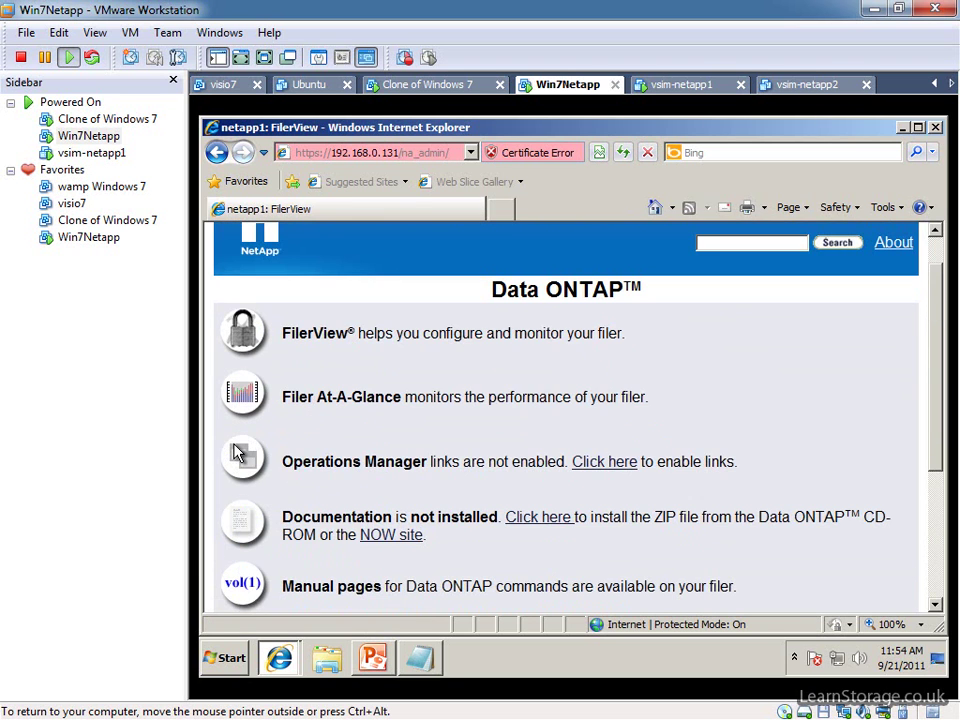
pyautogui.click(243, 343)
pyautogui.click(858, 128)
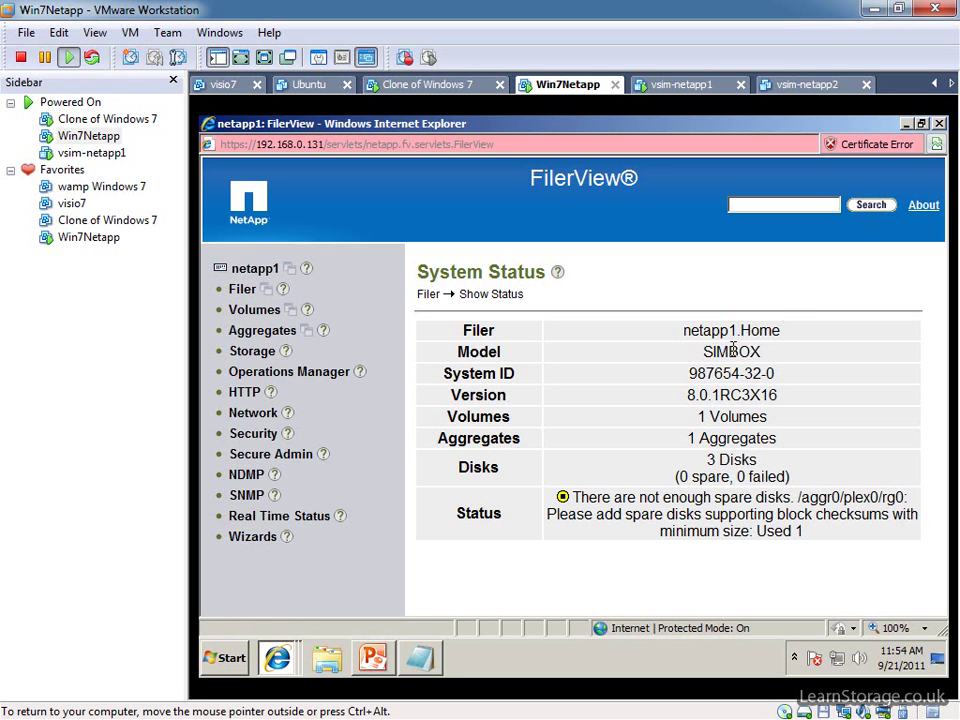
pyautogui.moveTo(443, 373); pyautogui.dragTo(778, 378)
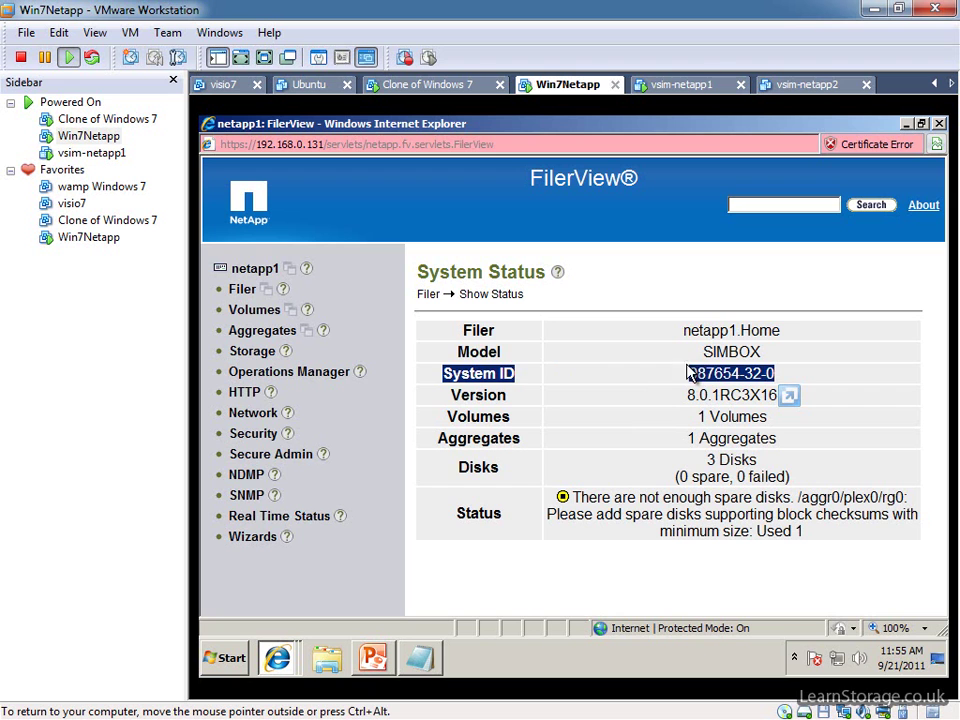
# Minimize FilerView and the browser, then take the licenses page back to the Simulate ONTAP 8.0 page.
pyautogui.click(906, 124)
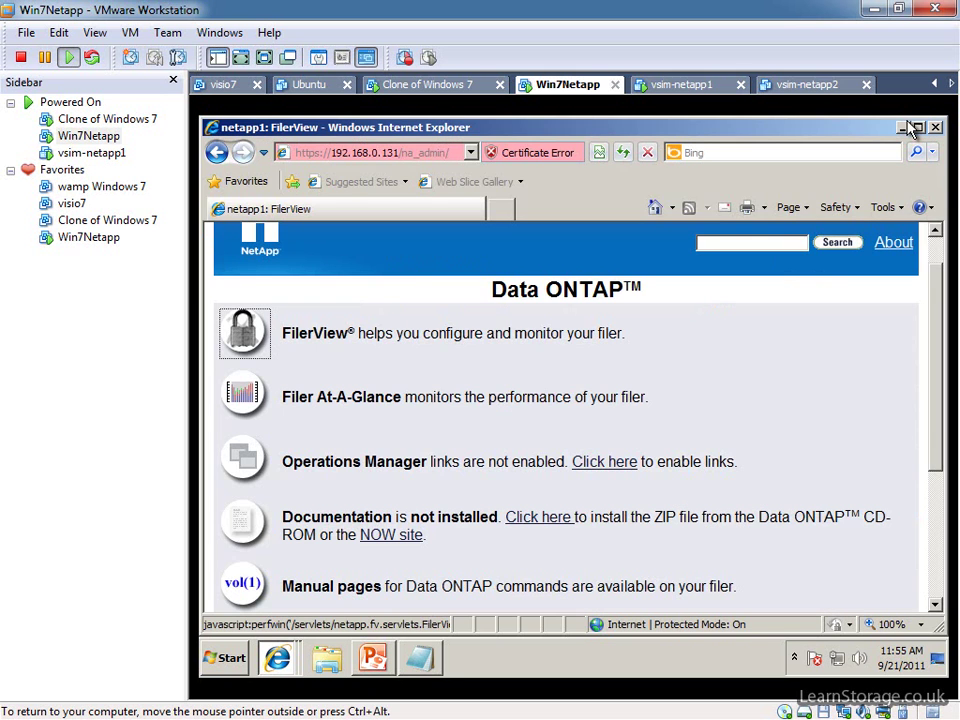
pyautogui.click(906, 127)
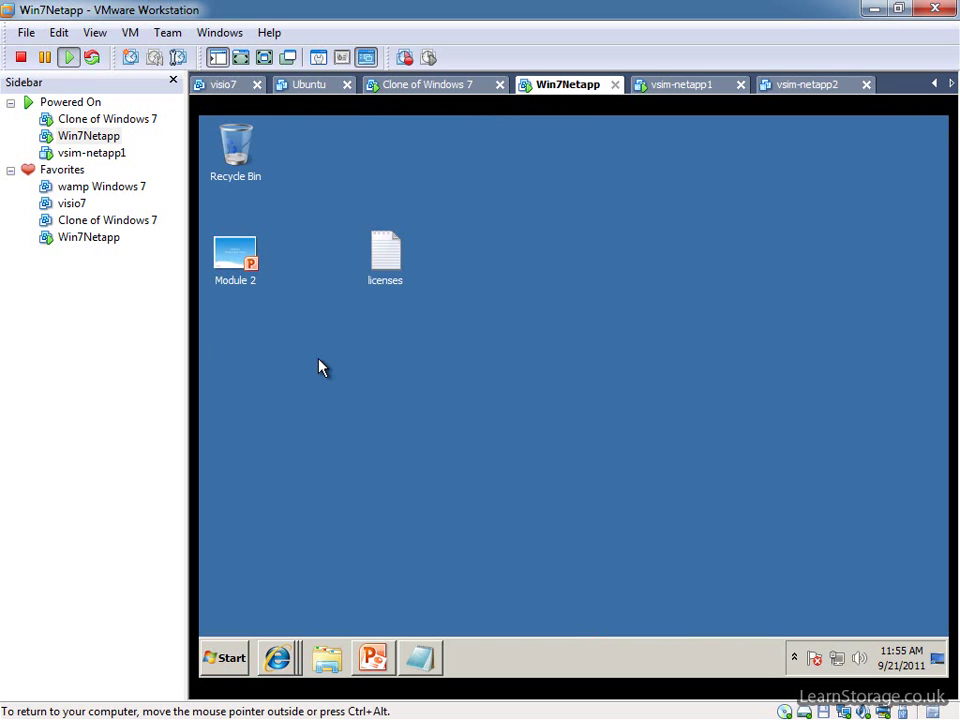
pyautogui.click(278, 657)
pyautogui.click(333, 617)
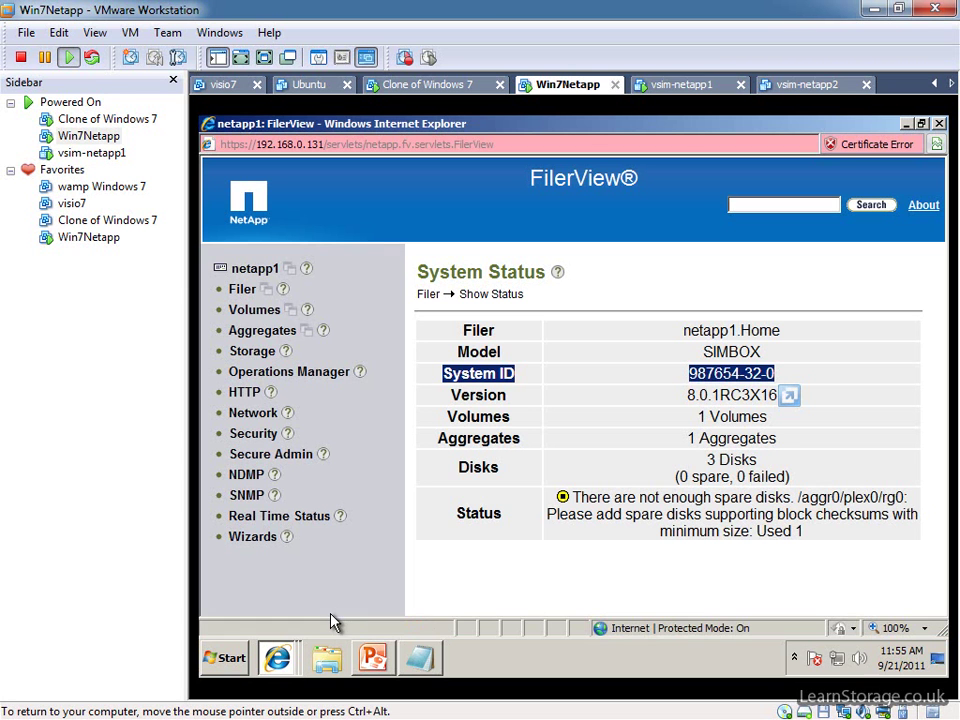
pyautogui.click(278, 657)
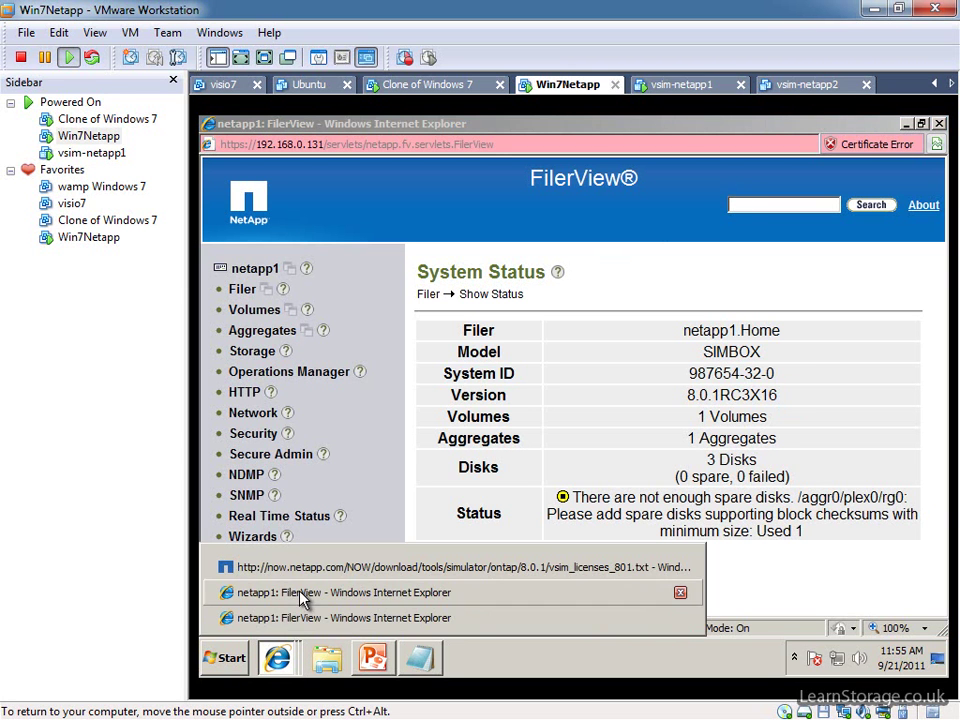
pyautogui.click(316, 567)
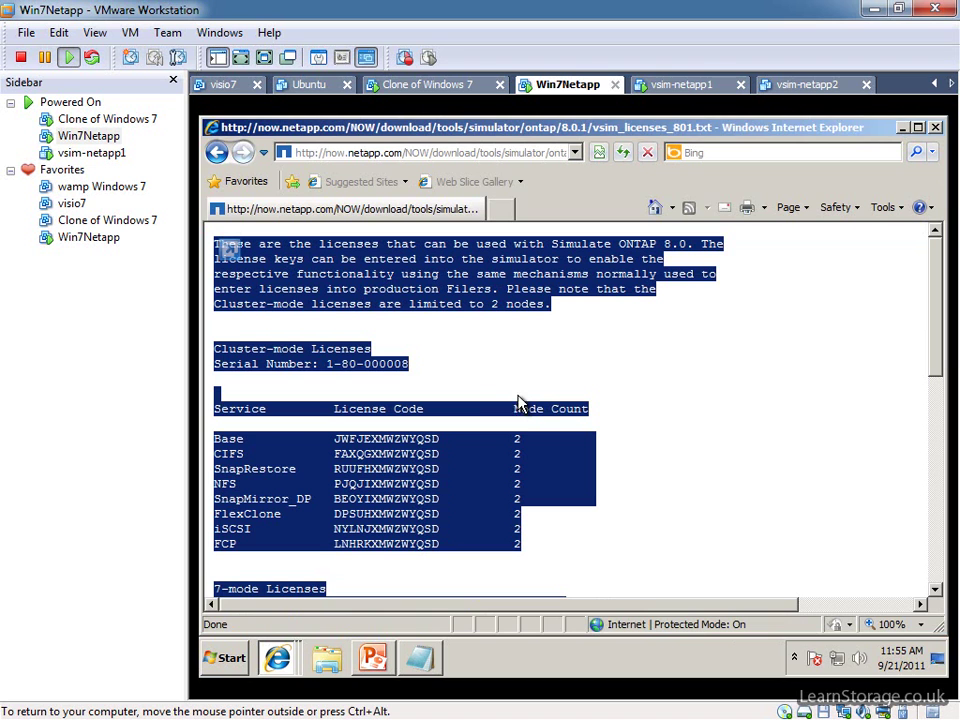
pyautogui.press('BackSpace')
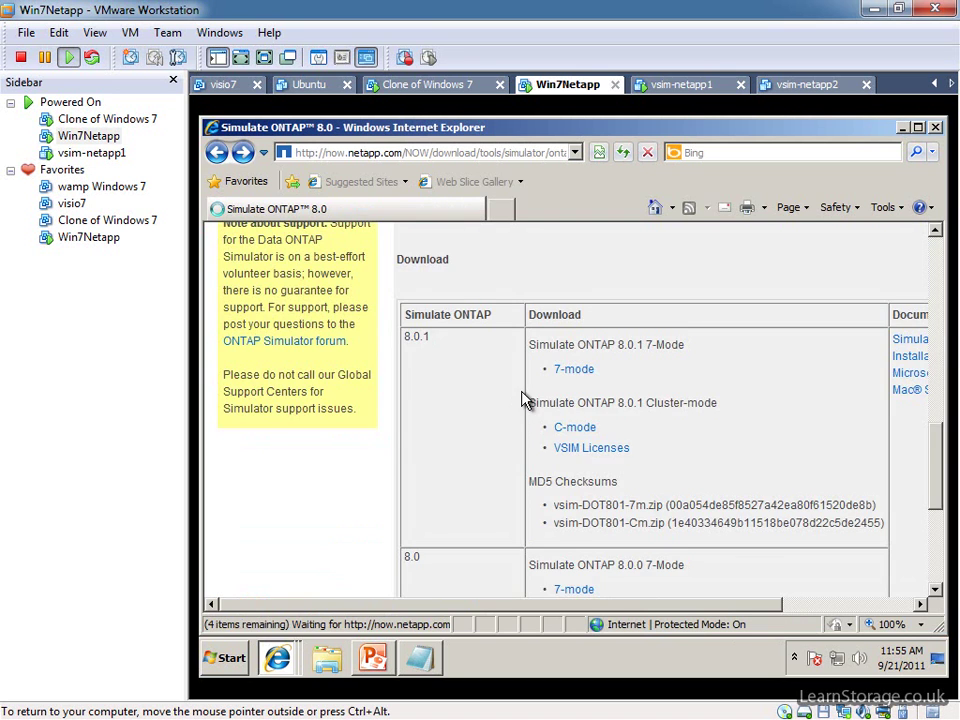
# On the Software Download page, view System Manager's platform choices, then minimize the window.
pyautogui.scroll(5, 515, 410)
pyautogui.scroll(4, 505, 410)
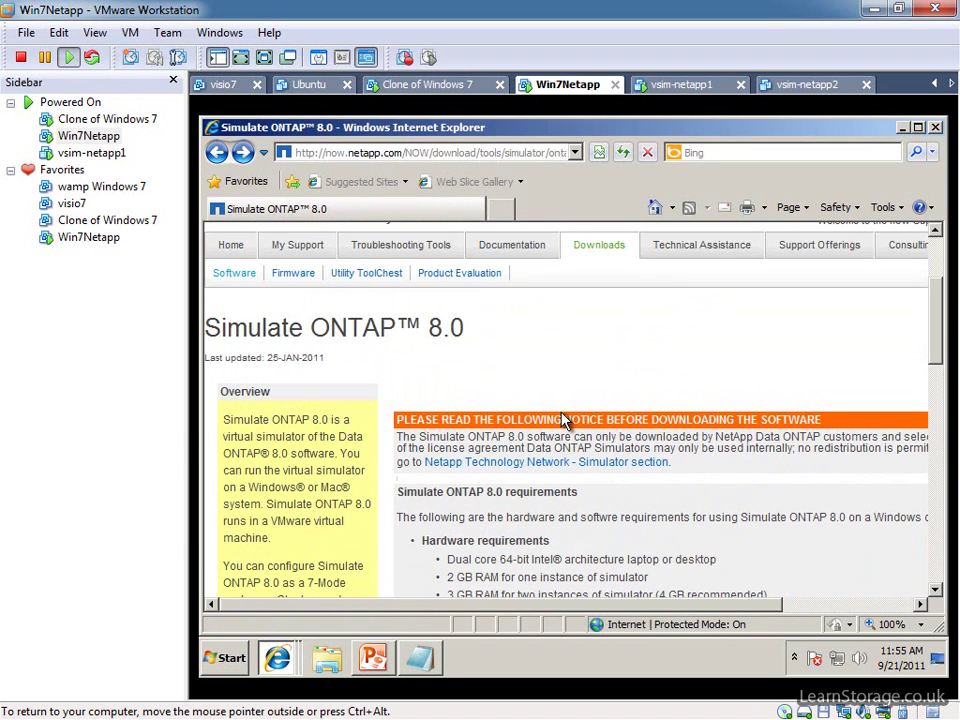
pyautogui.click(230, 274)
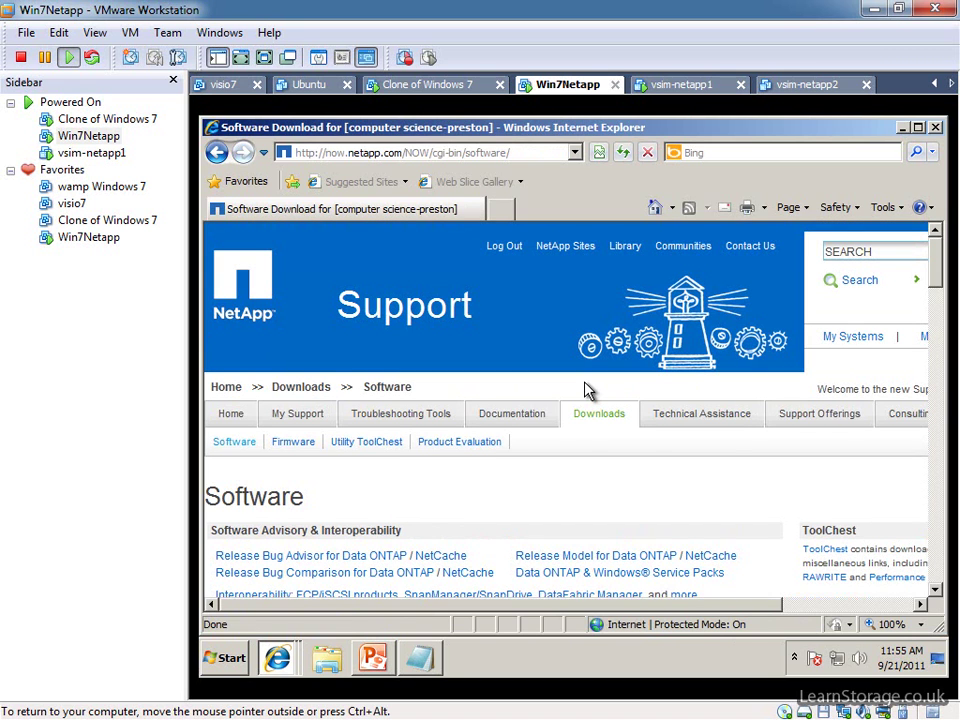
pyautogui.moveTo(512, 413)
pyautogui.scroll(-2, 440, 500)
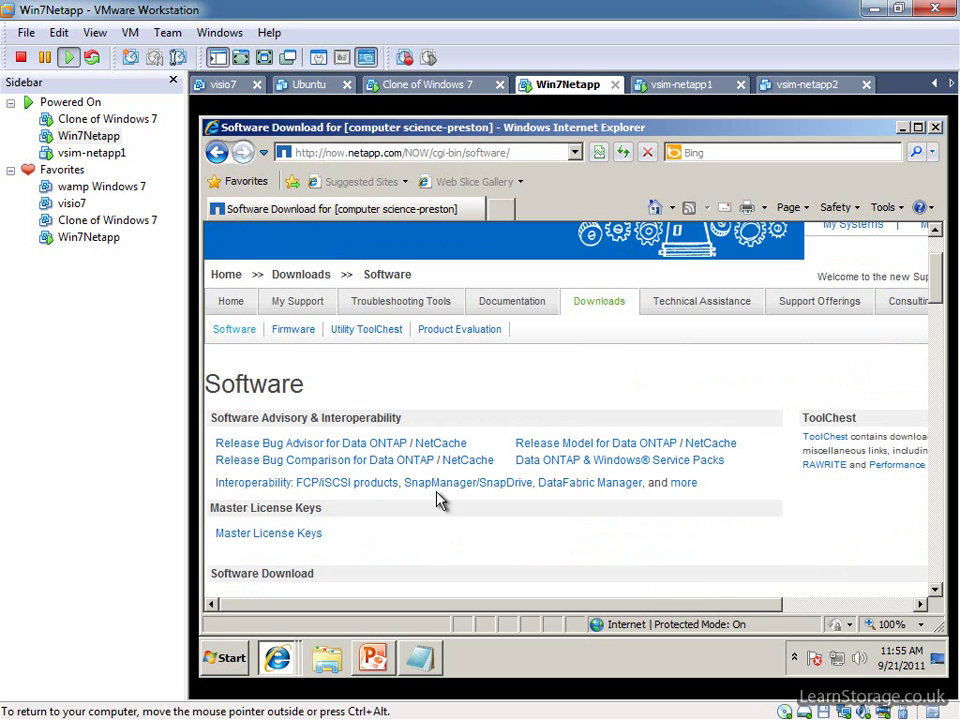
pyautogui.scroll(-8, 440, 500)
pyautogui.scroll(-10, 440, 500)
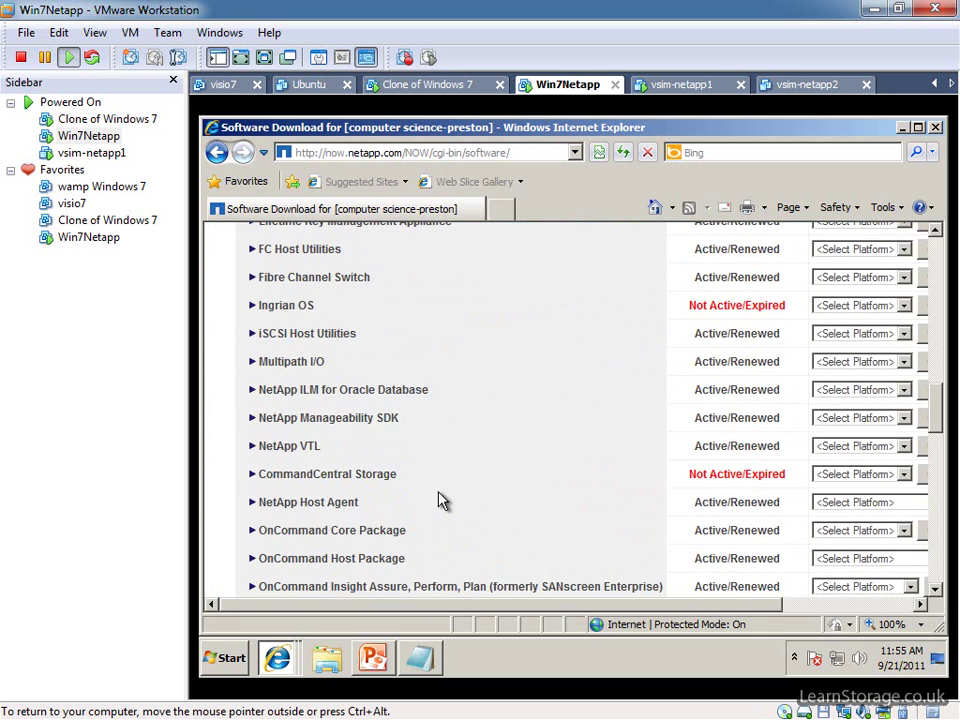
pyautogui.scroll(-7, 441, 500)
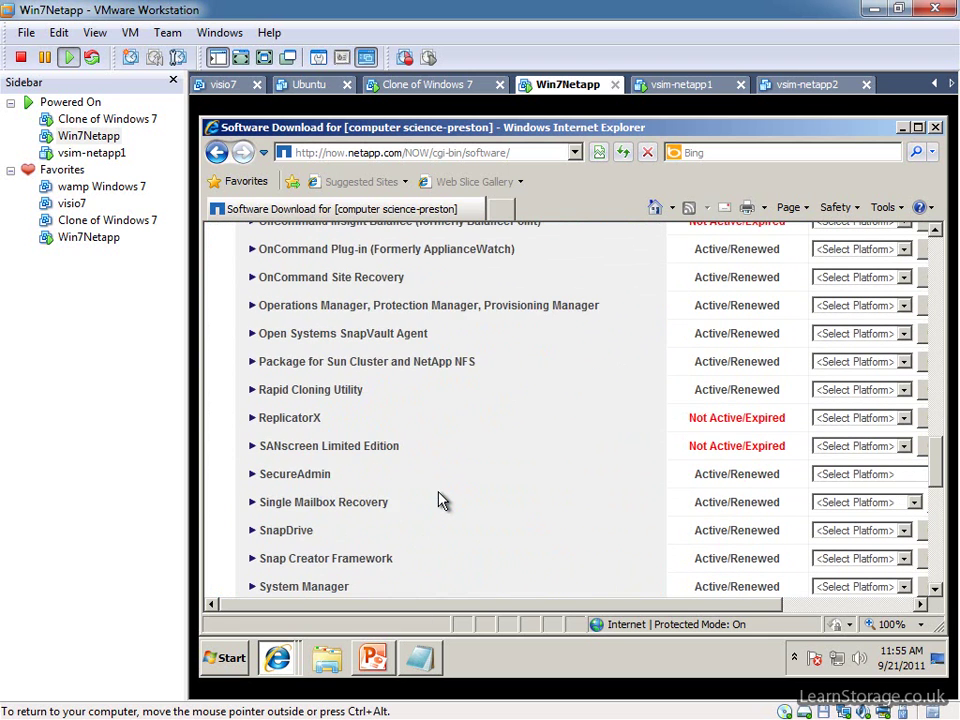
pyautogui.scroll(-4, 440, 500)
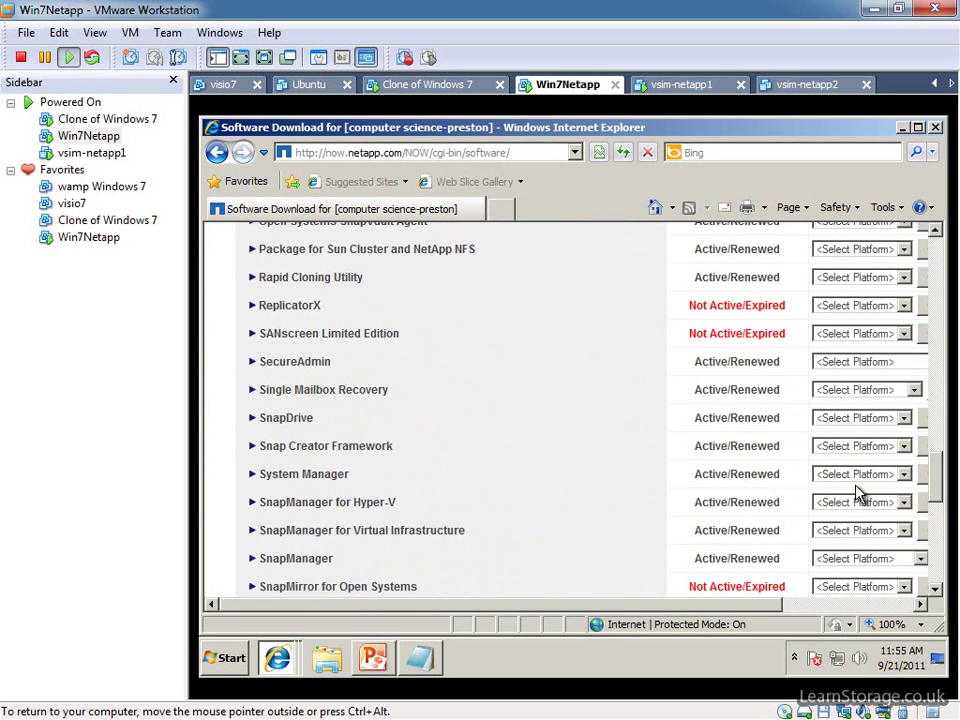
pyautogui.click(855, 479)
pyautogui.click(669, 440)
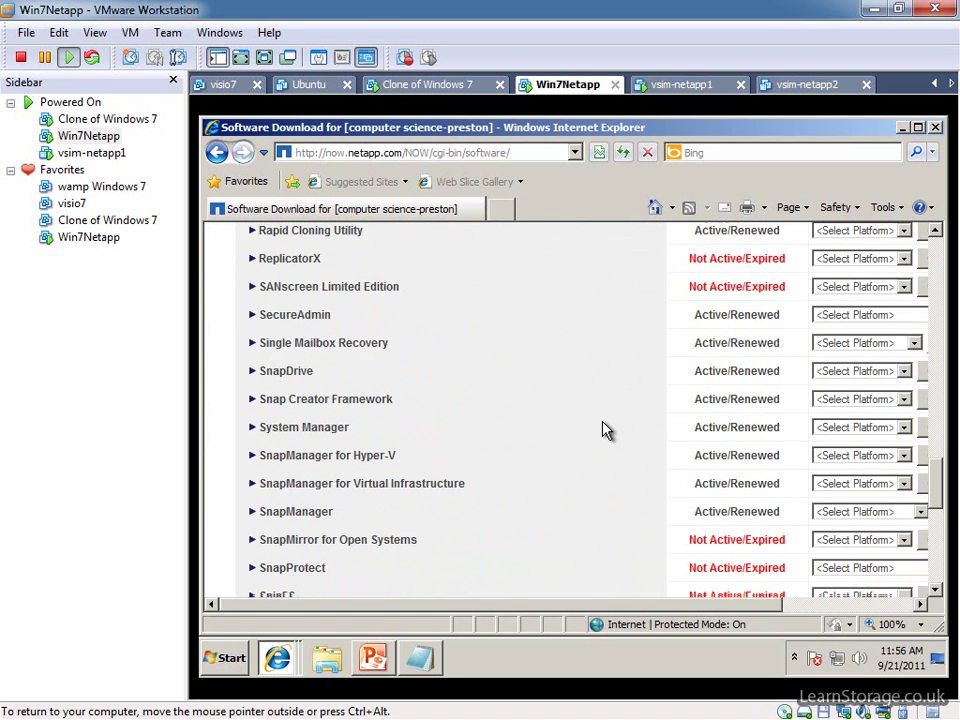
pyautogui.click(903, 128)
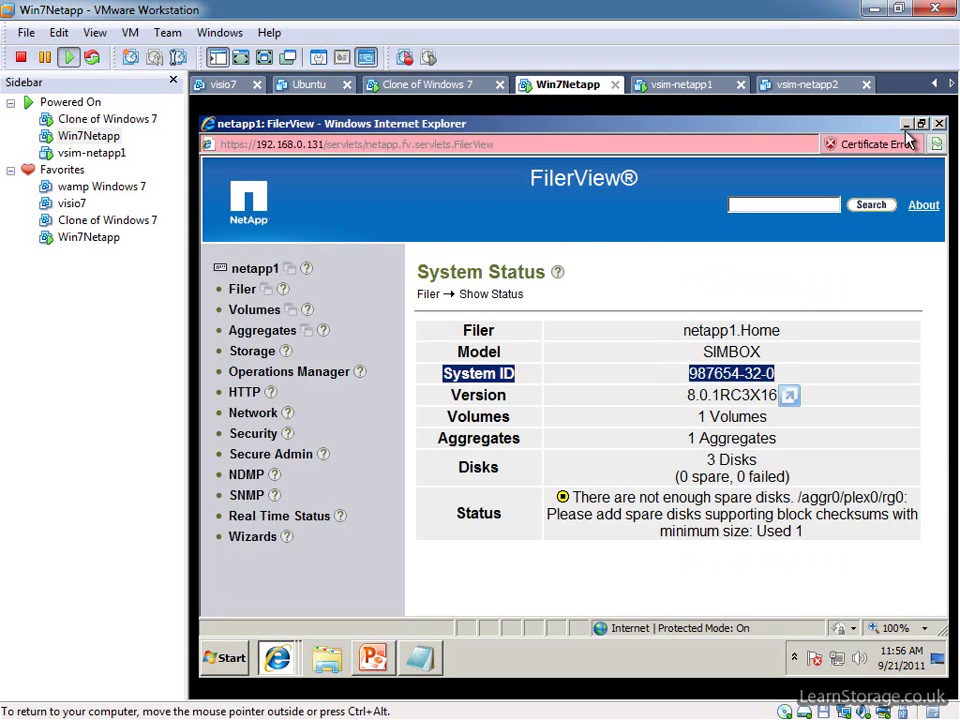
# Minimize FilerView, release the VM with Ctrl+Alt, and select the system-manager-setup-1-1R1 desktop file.
pyautogui.click(905, 124)
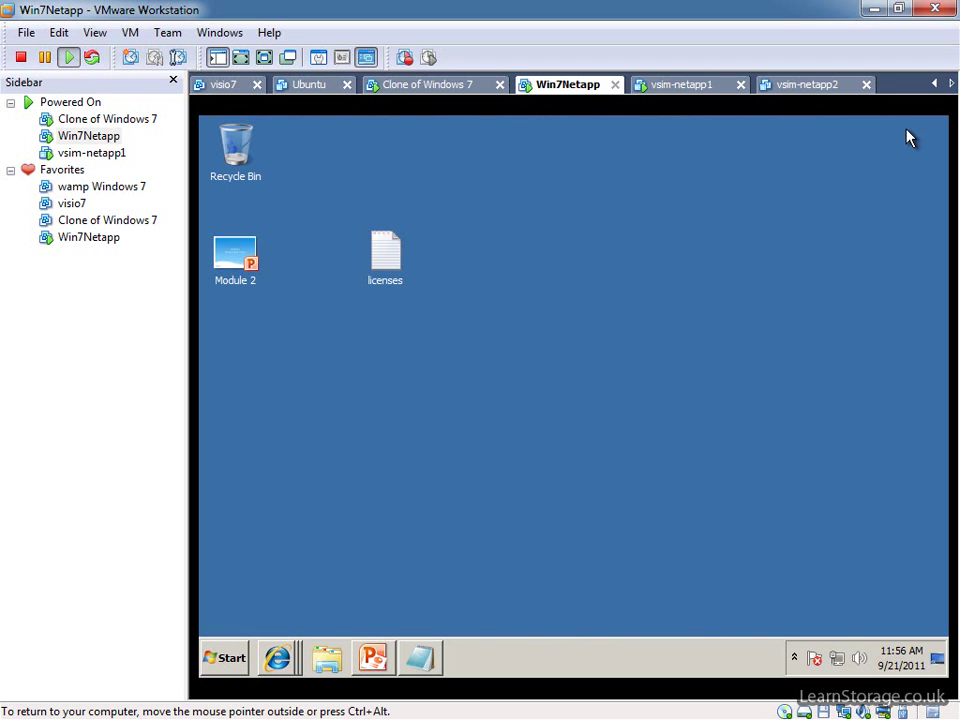
pyautogui.hotkey('ctrl', 'alt')
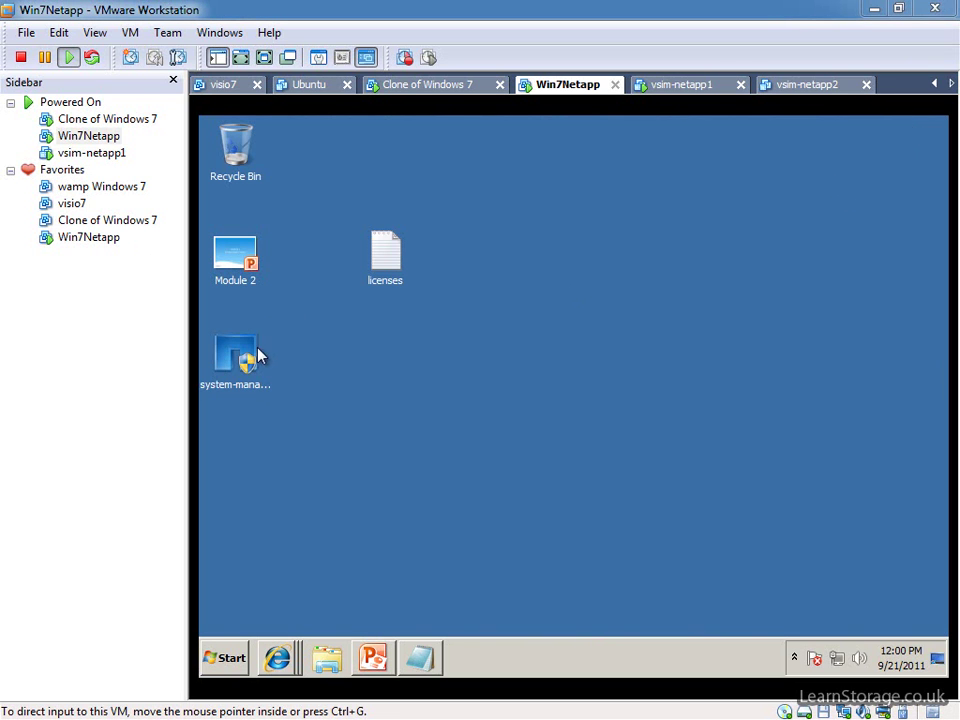
pyautogui.click(250, 355)
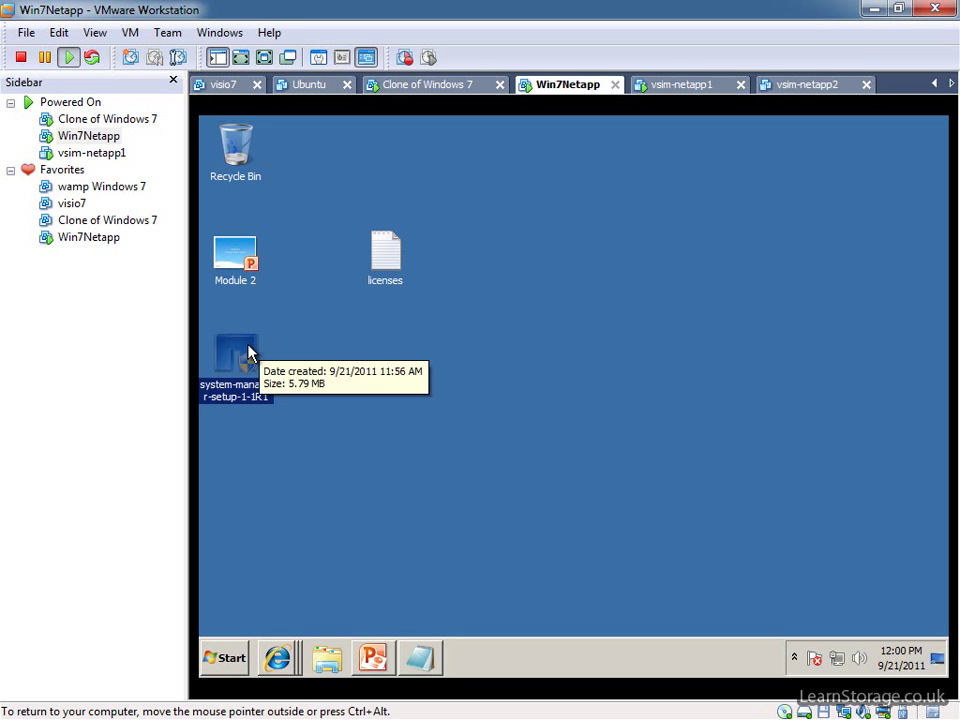
# Run the System Manager 1.1 installer, accept the licence, and install to C:\Program Files\NetApp\System Manager\1.1\.
pyautogui.doubleClick(240, 355)
pyautogui.click(628, 420)
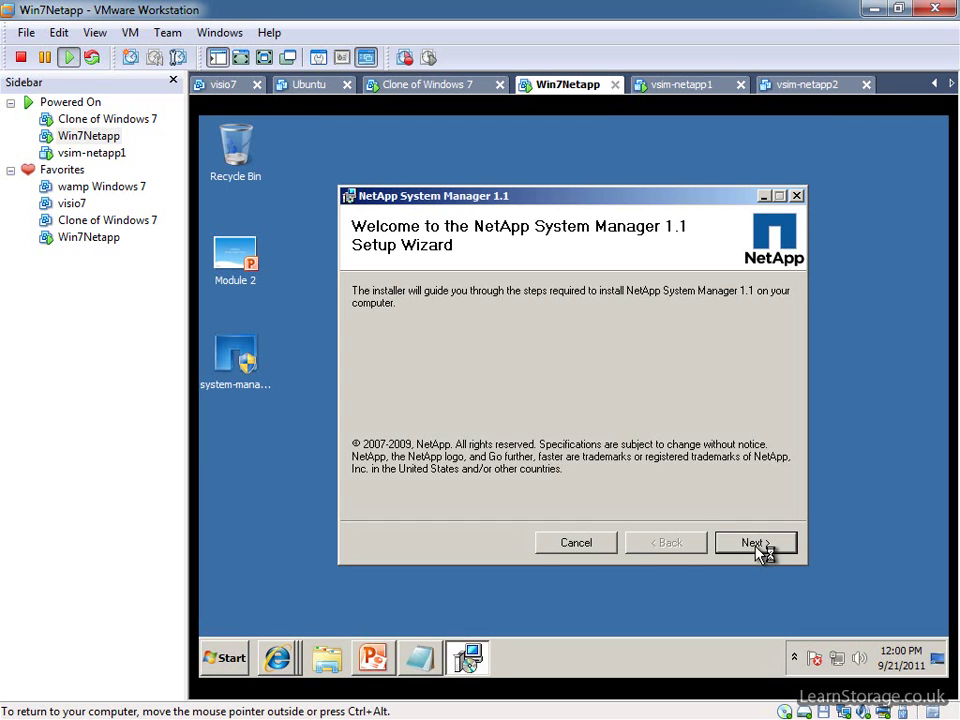
pyautogui.click(757, 545)
pyautogui.click(545, 503)
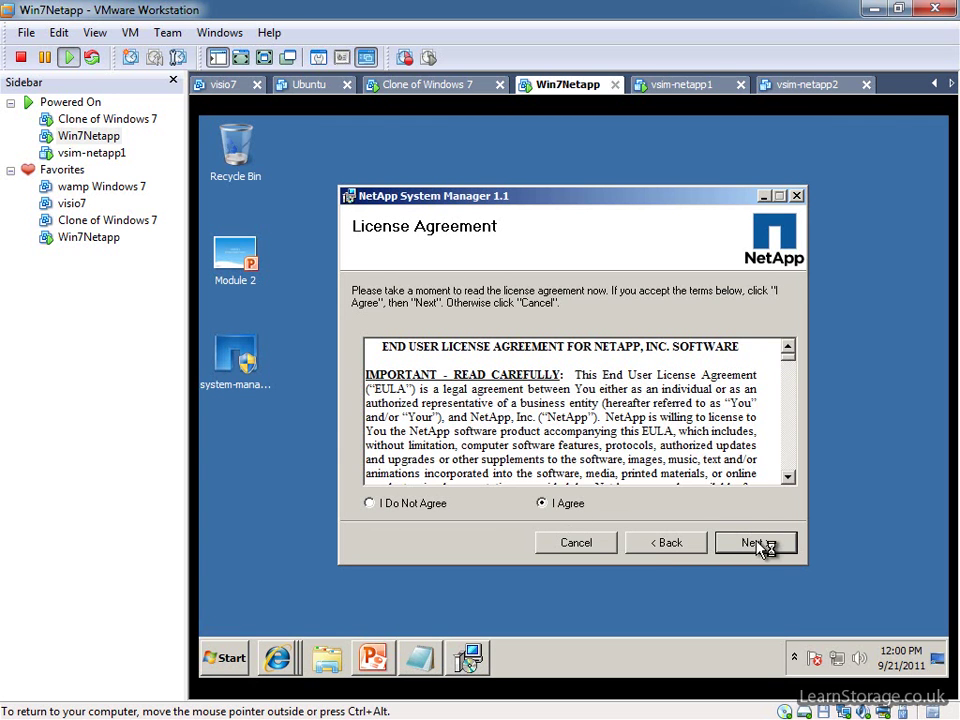
pyautogui.click(754, 543)
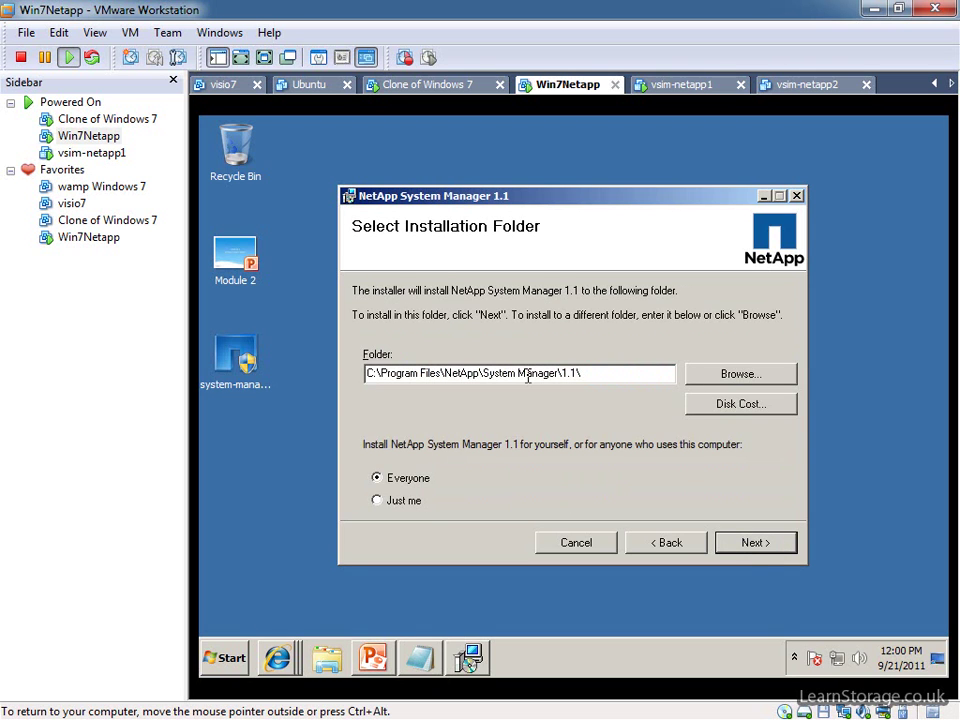
pyautogui.click(755, 543)
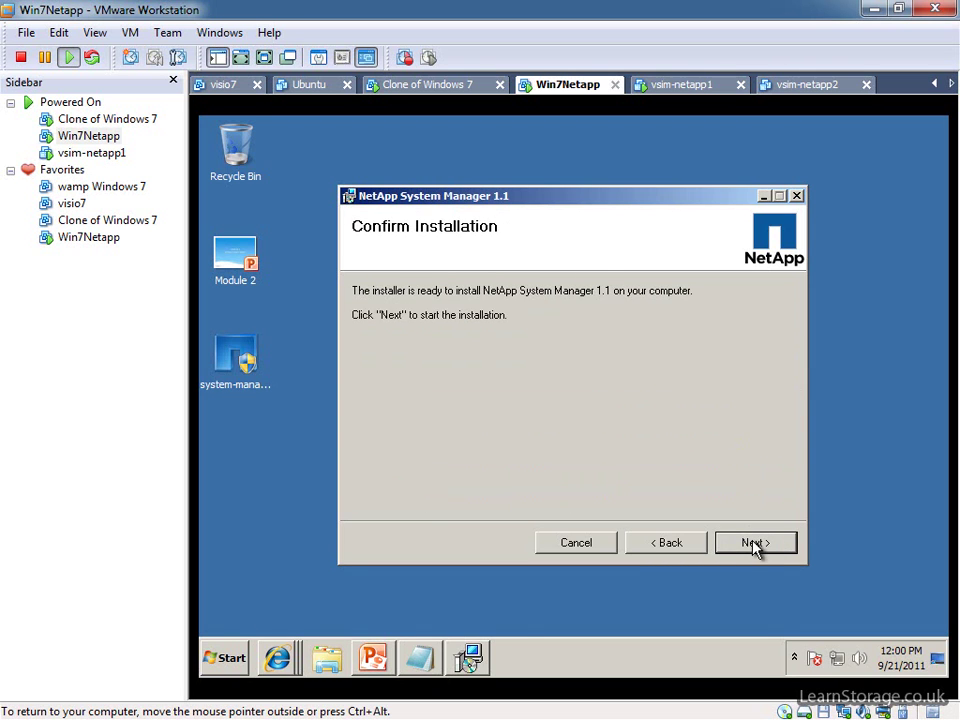
pyautogui.click(755, 543)
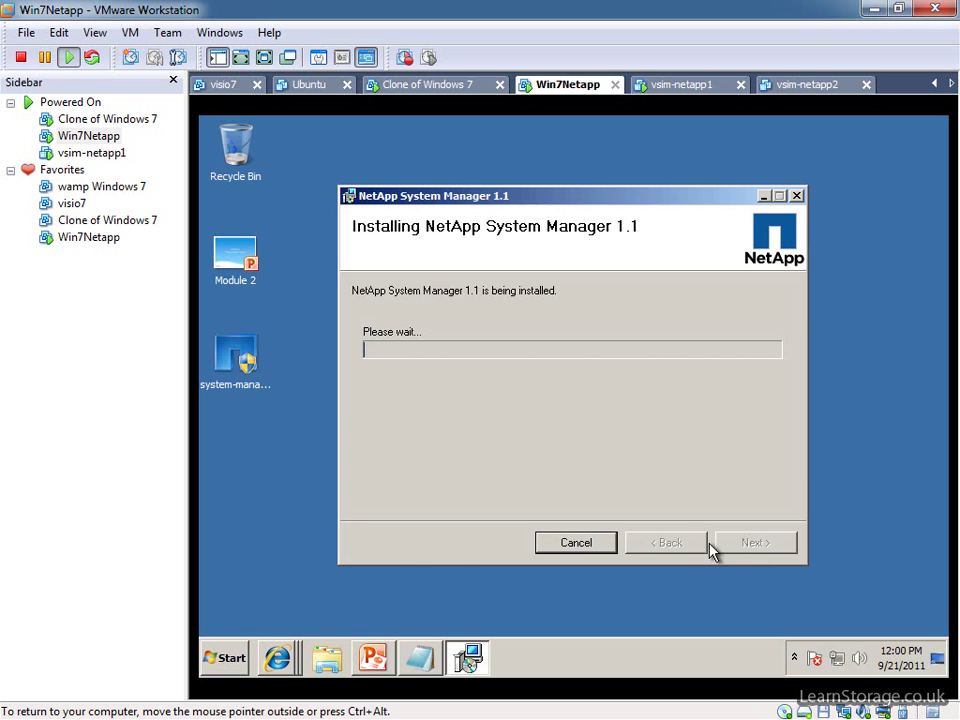
# Switch to the other browser window and search Google for putty.
pyautogui.moveTo(280, 657)
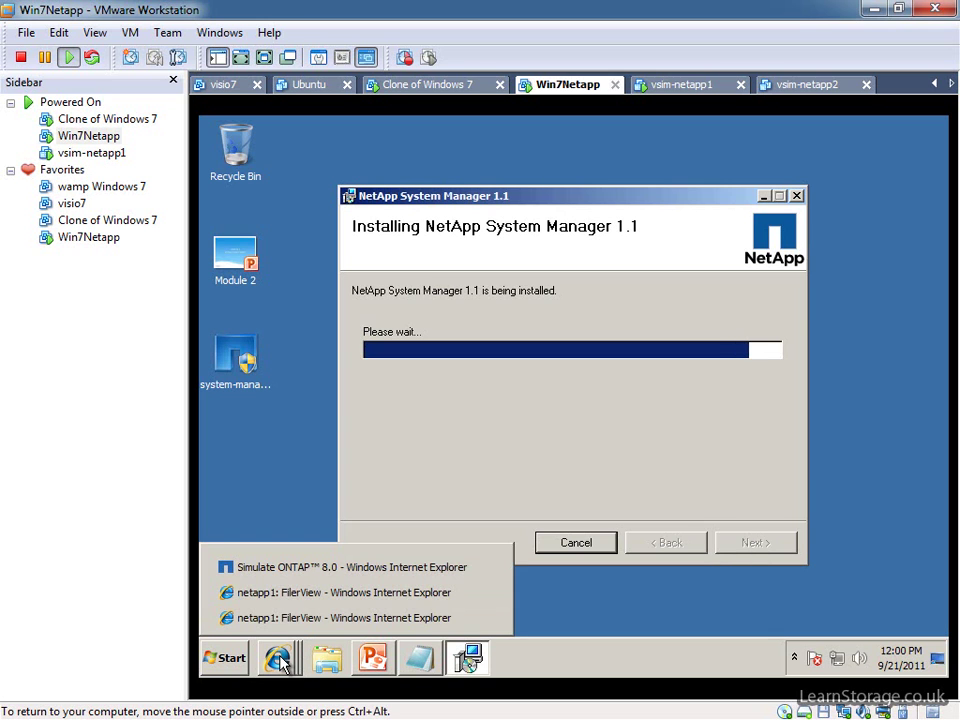
pyautogui.click(318, 617)
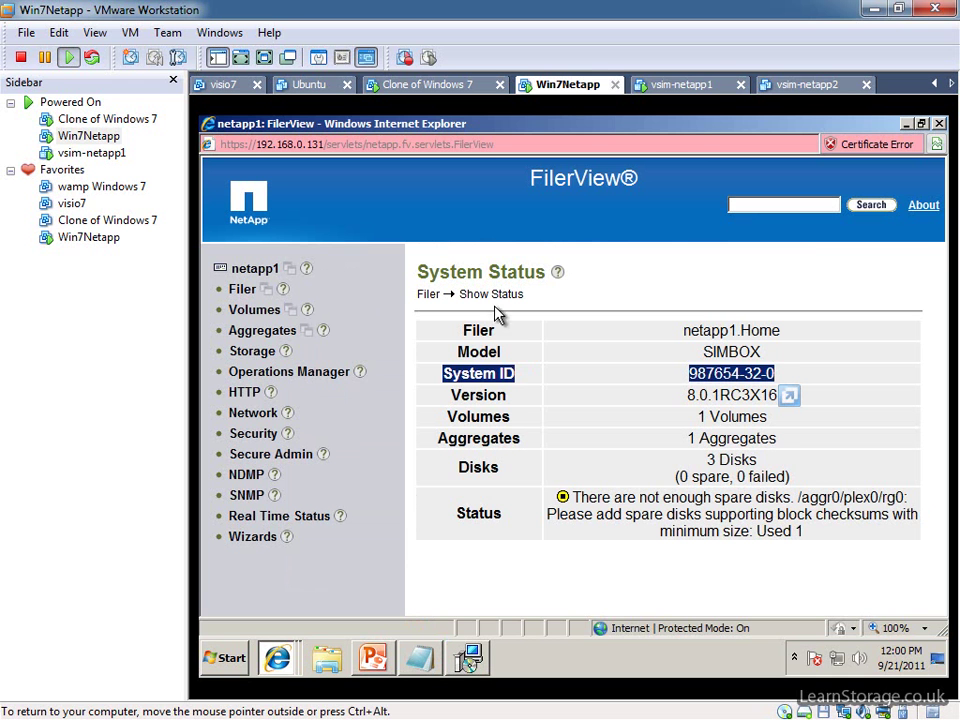
pyautogui.click(272, 660)
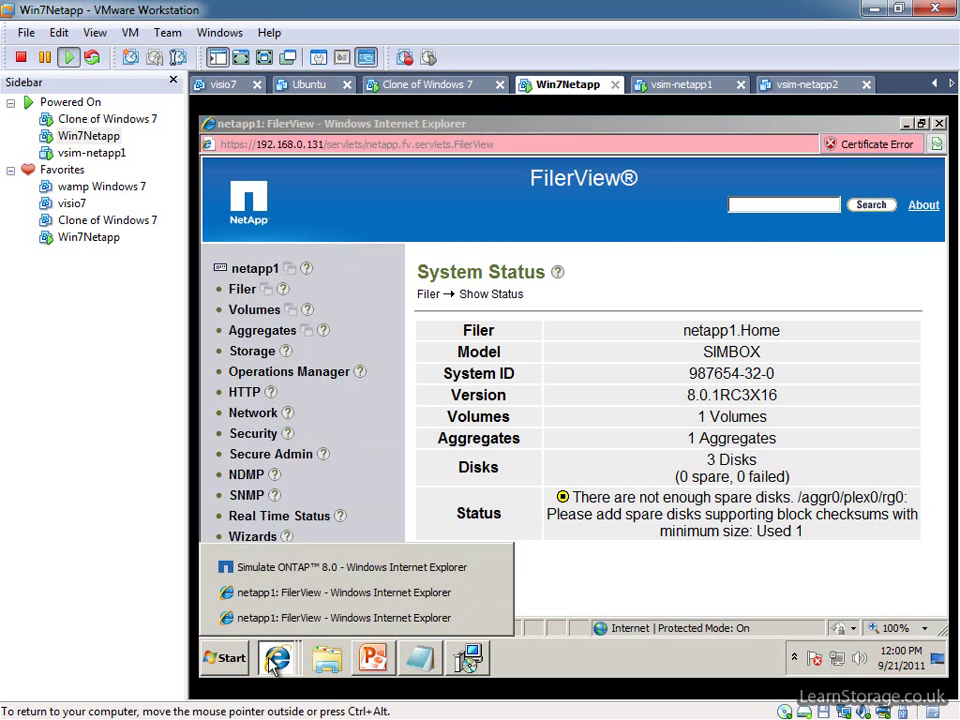
pyautogui.click(300, 592)
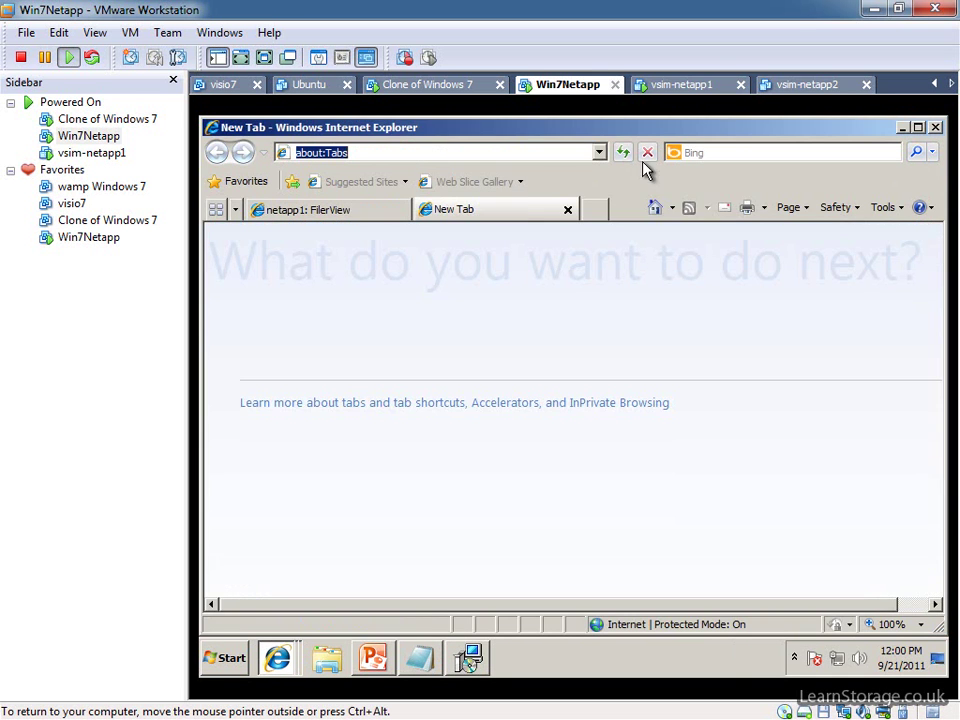
pyautogui.write('google')
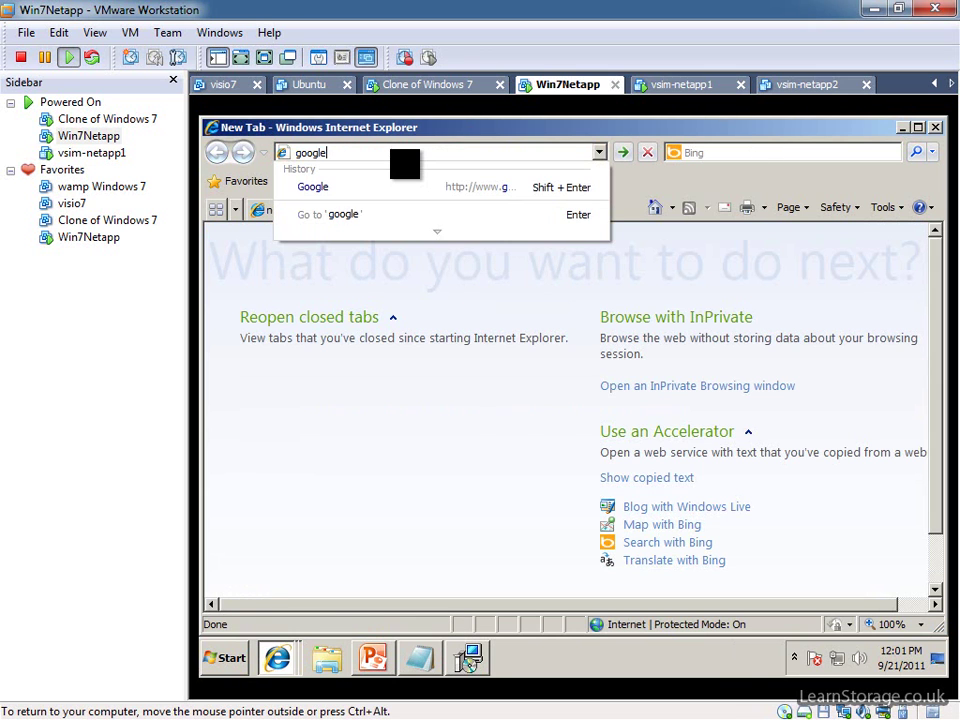
pyautogui.press('Return')
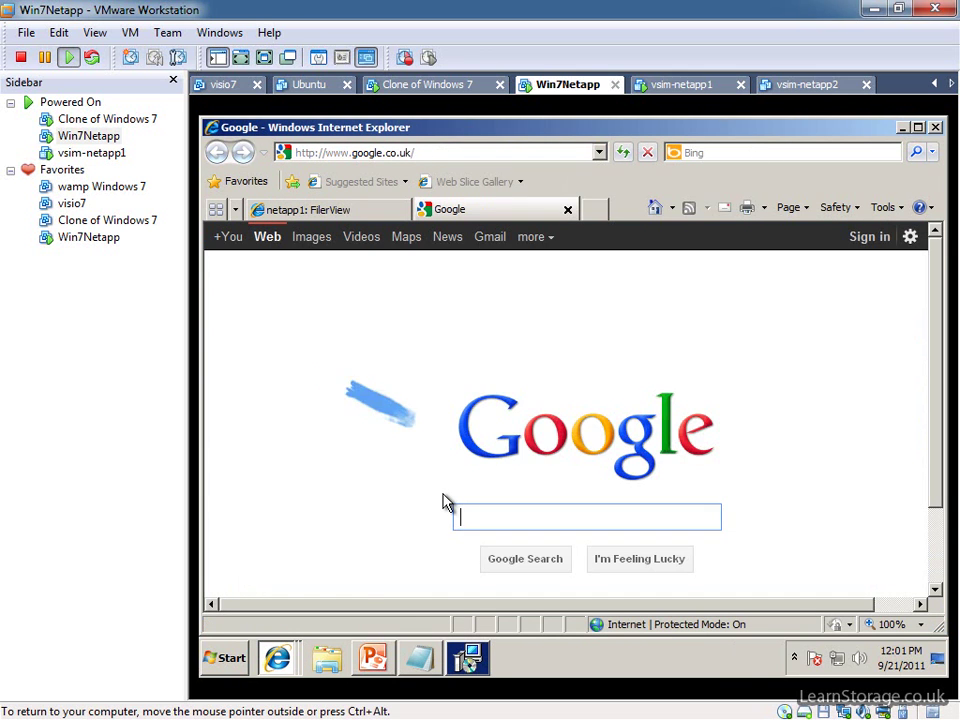
pyautogui.write('putty')
pyautogui.scroll(-3, 437, 494)
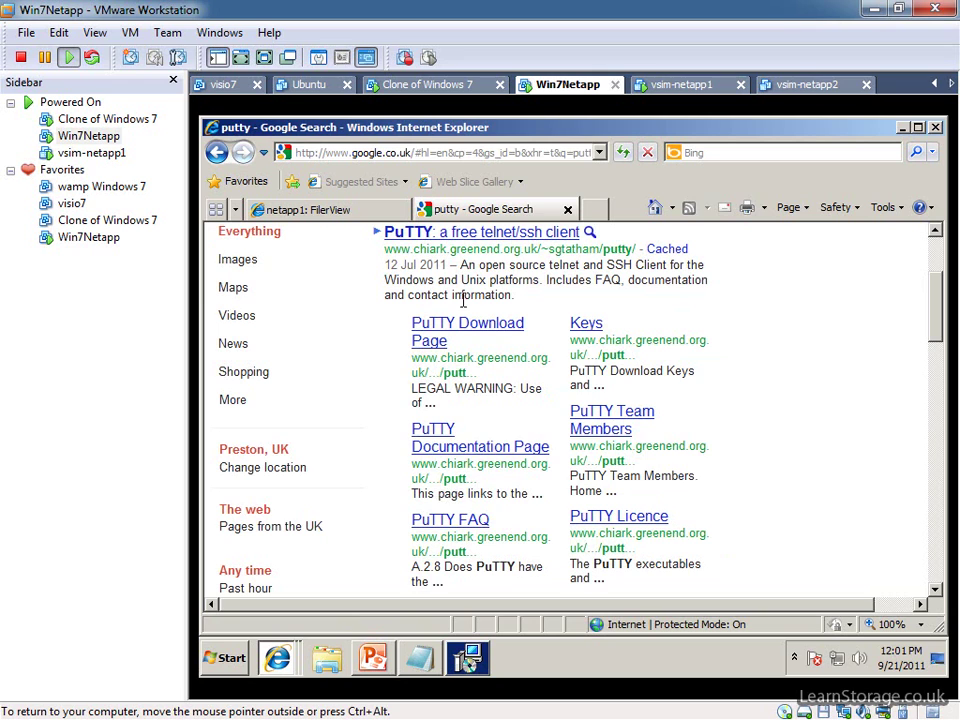
# Save putty.exe from the PuTTY download page to the Desktop, then minimize both browser windows.
pyautogui.click(456, 233)
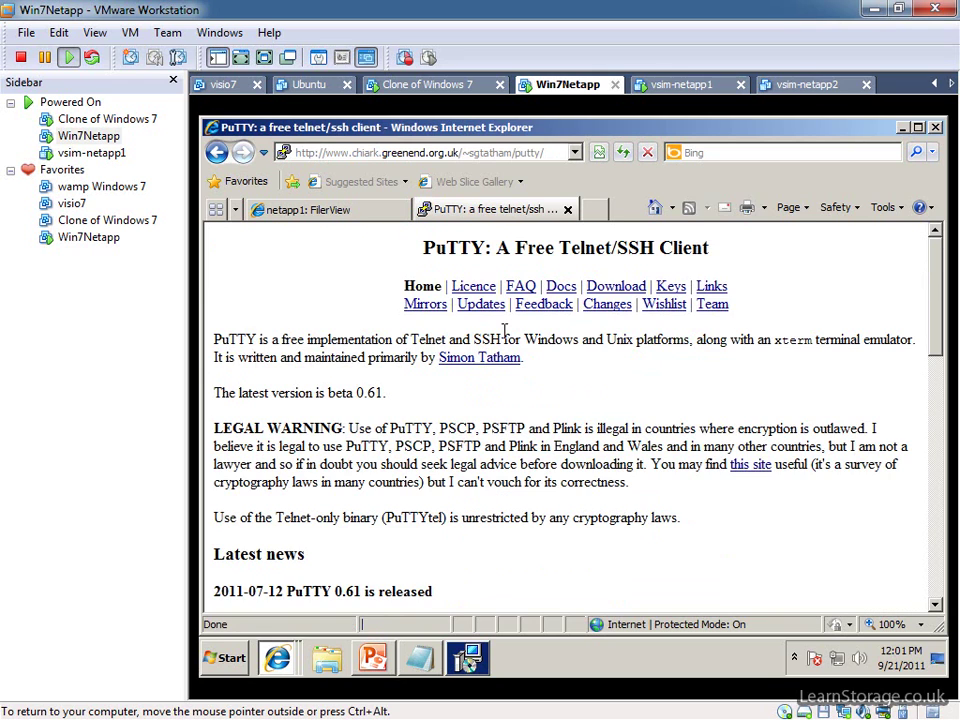
pyautogui.click(630, 286)
pyautogui.scroll(-3, 575, 495)
pyautogui.scroll(-3, 575, 495)
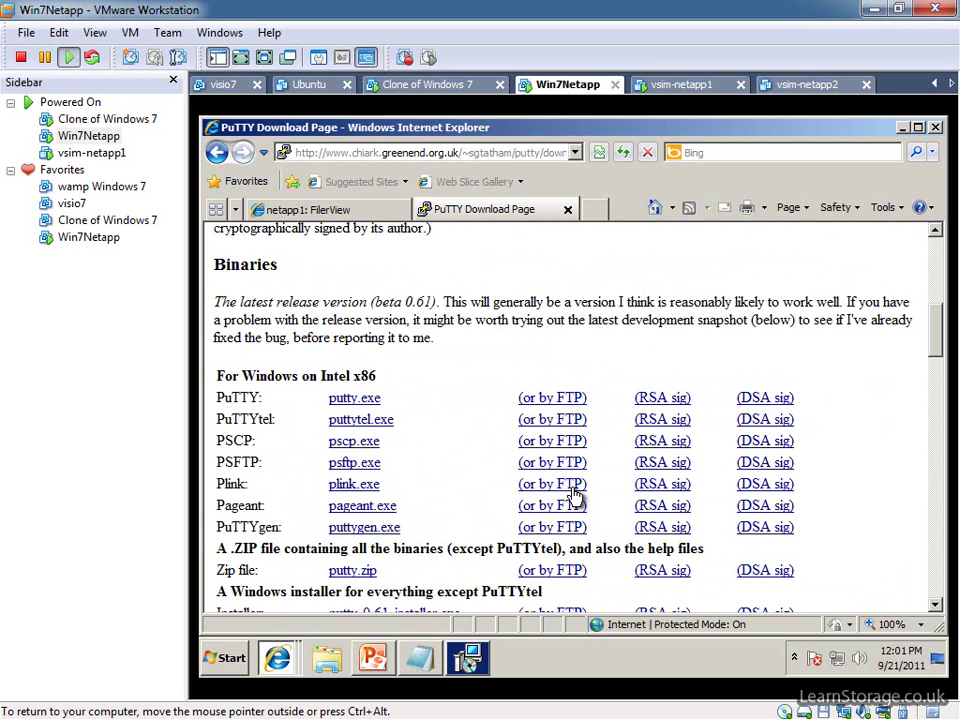
pyautogui.click(352, 398)
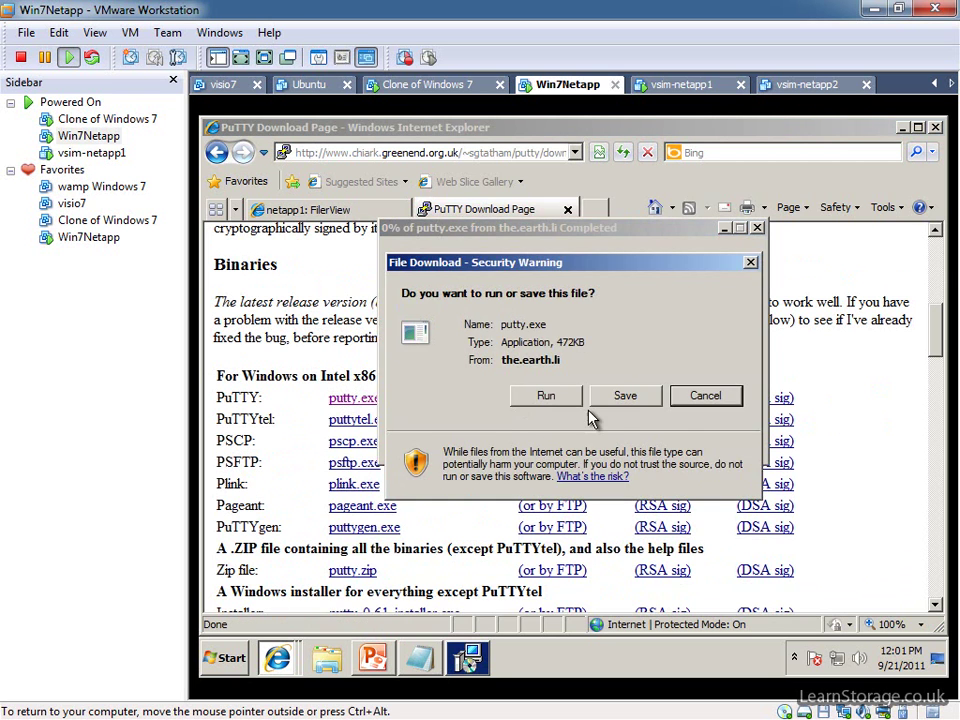
pyautogui.click(614, 398)
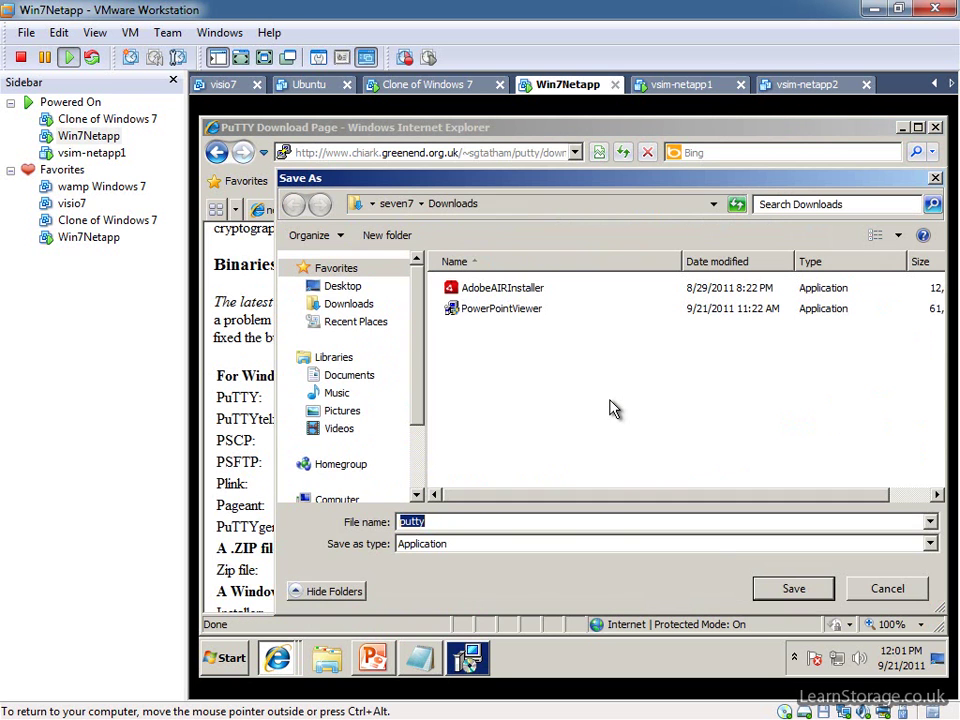
pyautogui.click(345, 287)
pyautogui.click(800, 586)
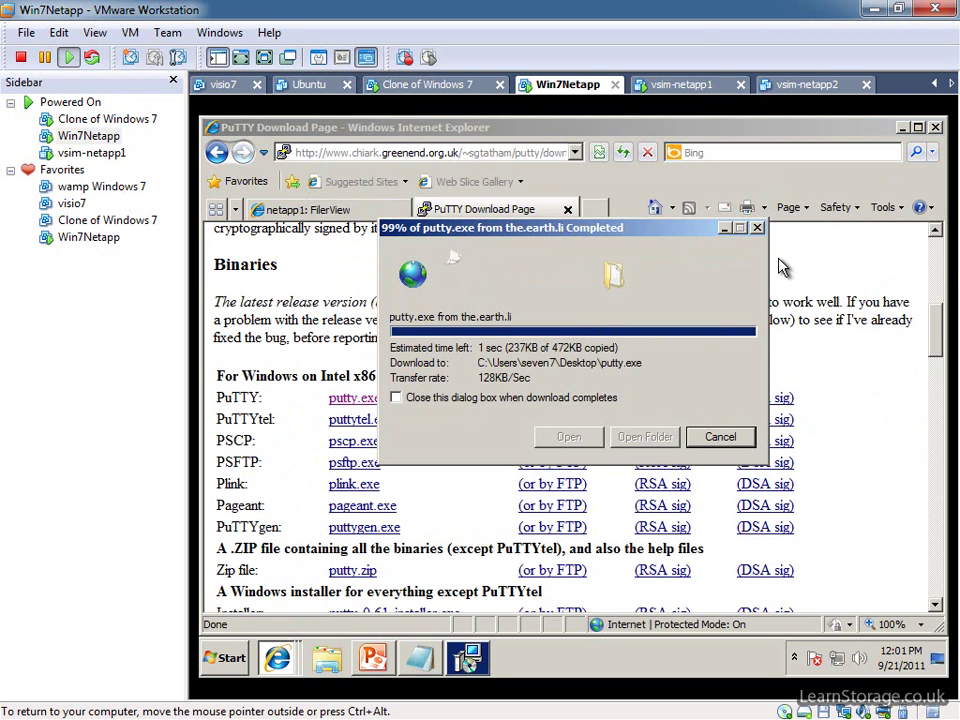
pyautogui.click(712, 444)
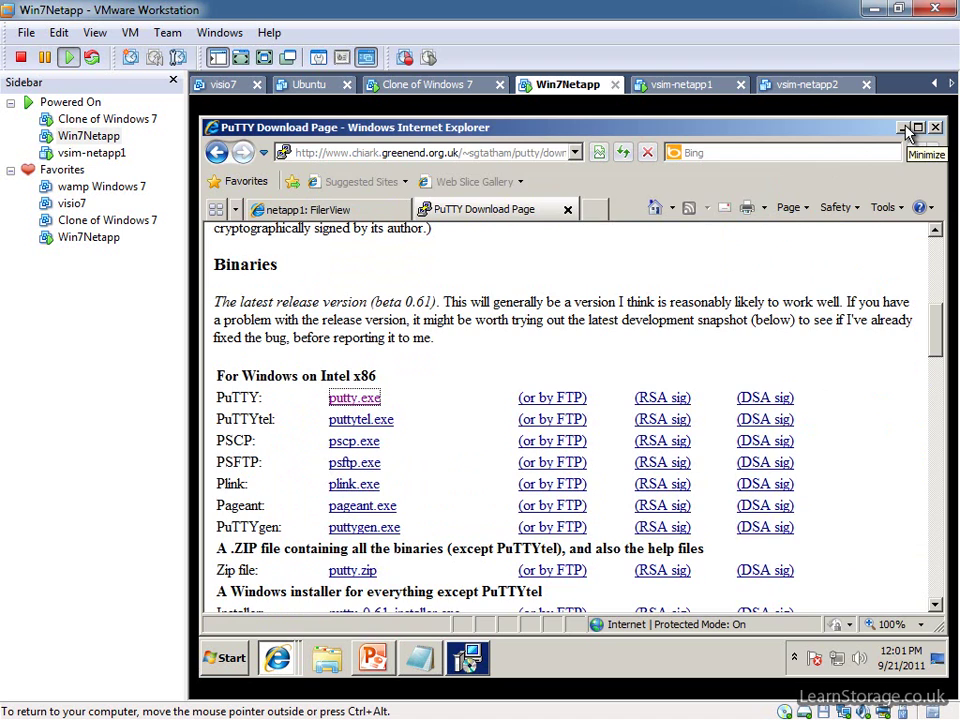
pyautogui.click(903, 128)
pyautogui.click(904, 129)
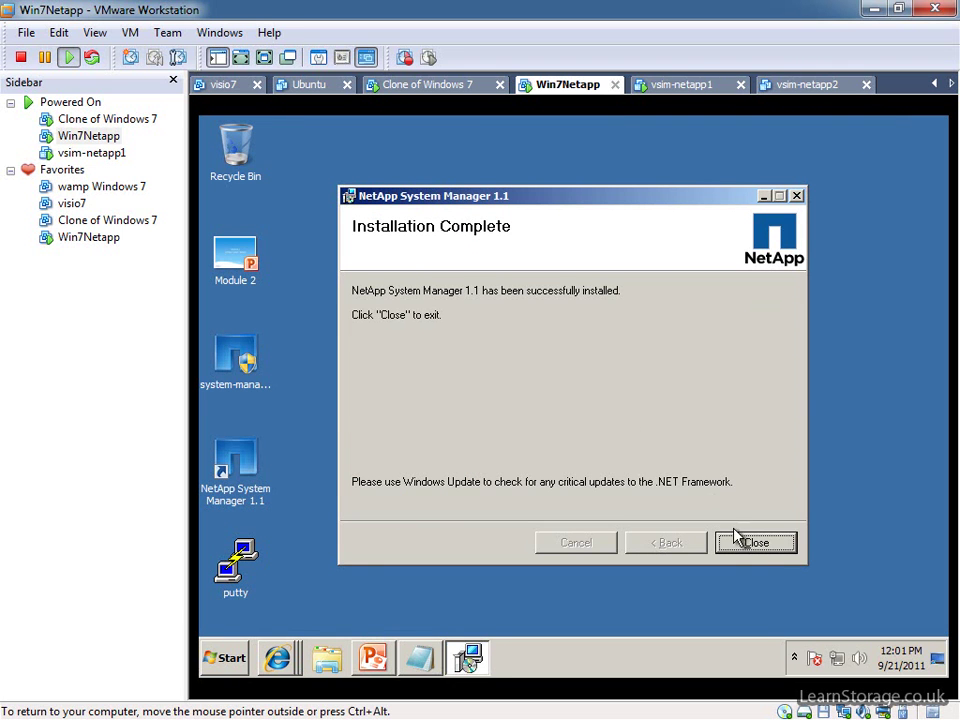
# Close the installer, drop the setup file in the Recycle Bin, and line up the System Manager and putty icons.
pyautogui.click(757, 543)
pyautogui.moveTo(240, 360); pyautogui.dragTo(238, 168)
pyautogui.moveTo(240, 465); pyautogui.dragTo(240, 361)
pyautogui.moveTo(242, 548); pyautogui.dragTo(240, 465)
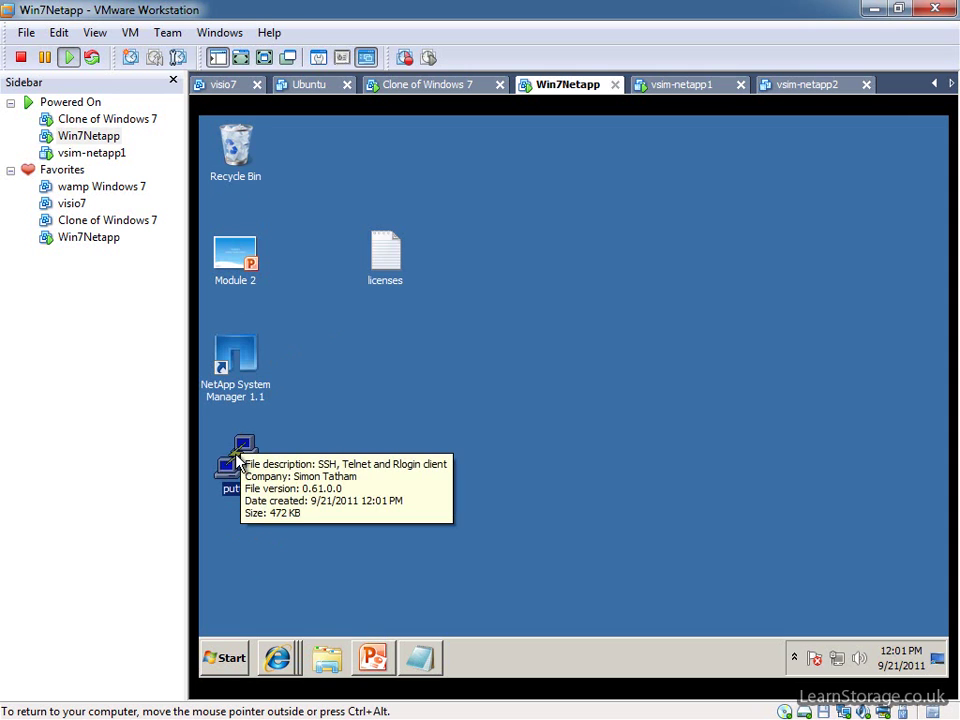
pyautogui.click(348, 372)
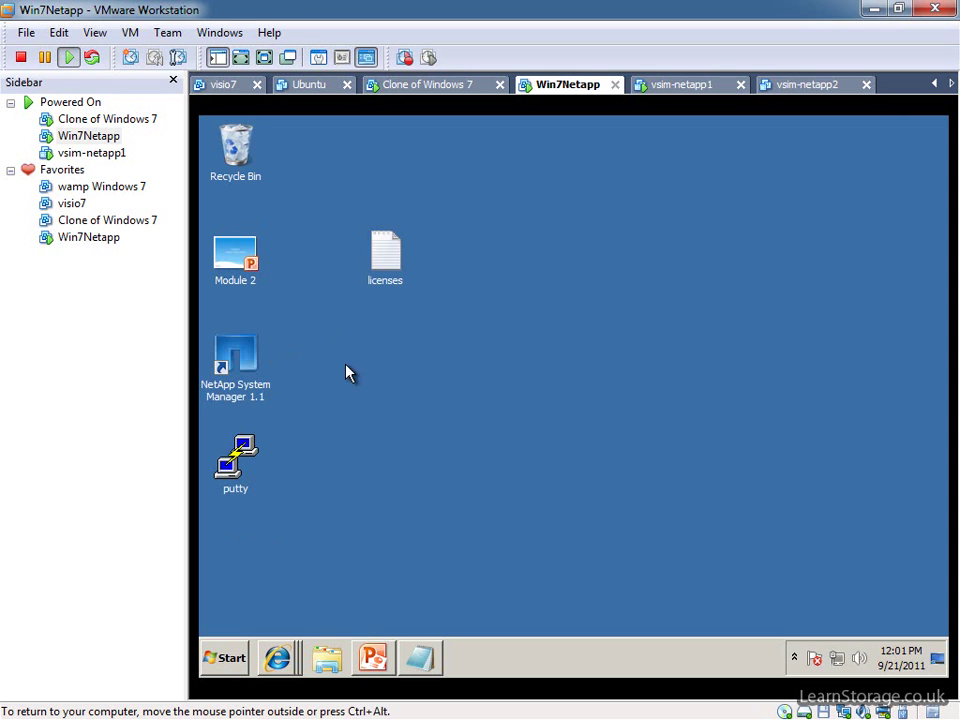
# Launch NetApp System Manager and add the storage system at 192.168.0.131.
pyautogui.doubleClick(250, 368)
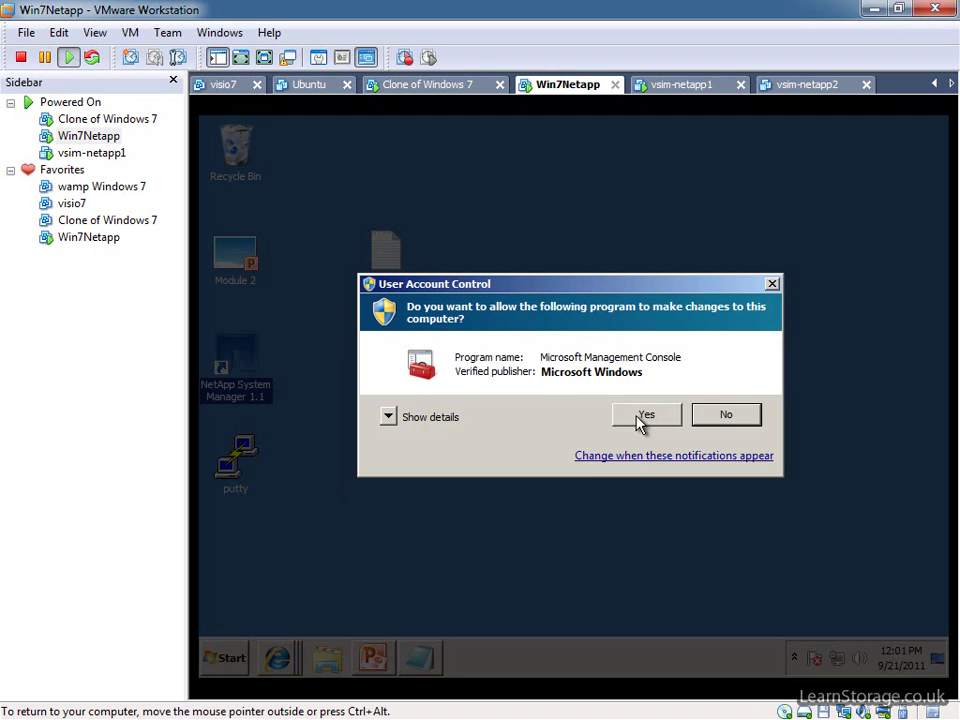
pyautogui.click(643, 418)
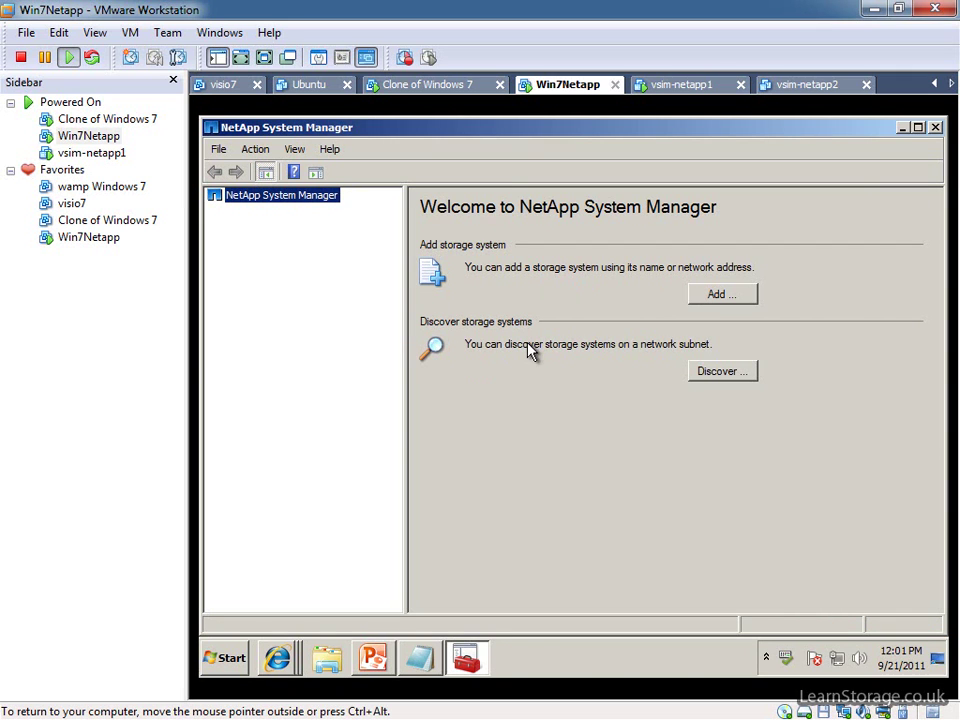
pyautogui.click(718, 293)
pyautogui.write('19')
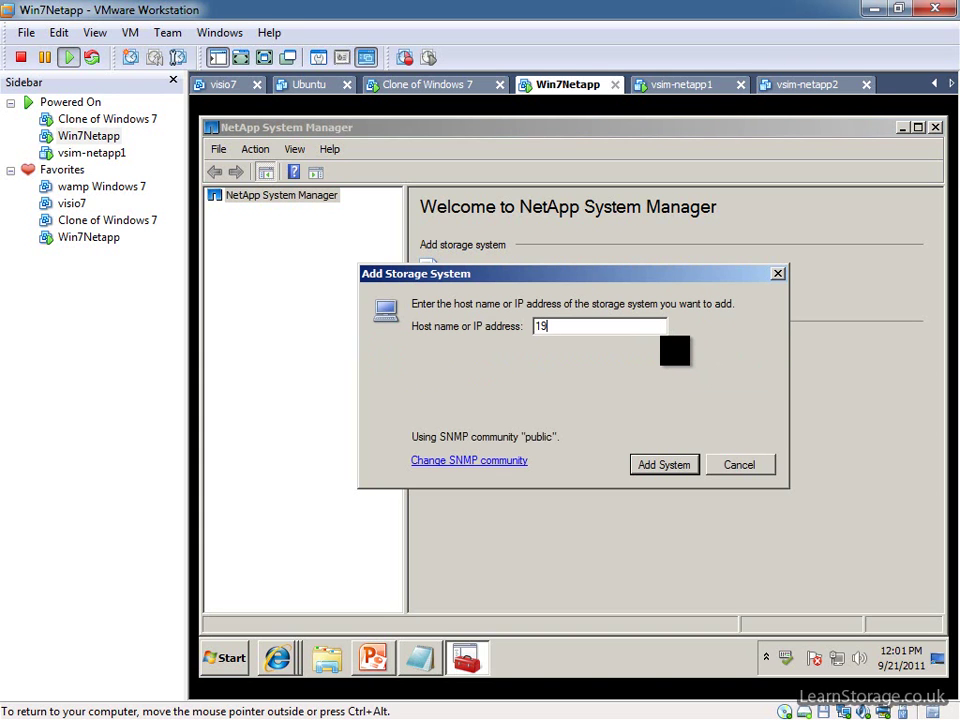
pyautogui.write('2.168.0.131')
pyautogui.click(668, 465)
# Sign in to netapp1.Home with the account password, saving the credentials.
pyautogui.click(270, 210)
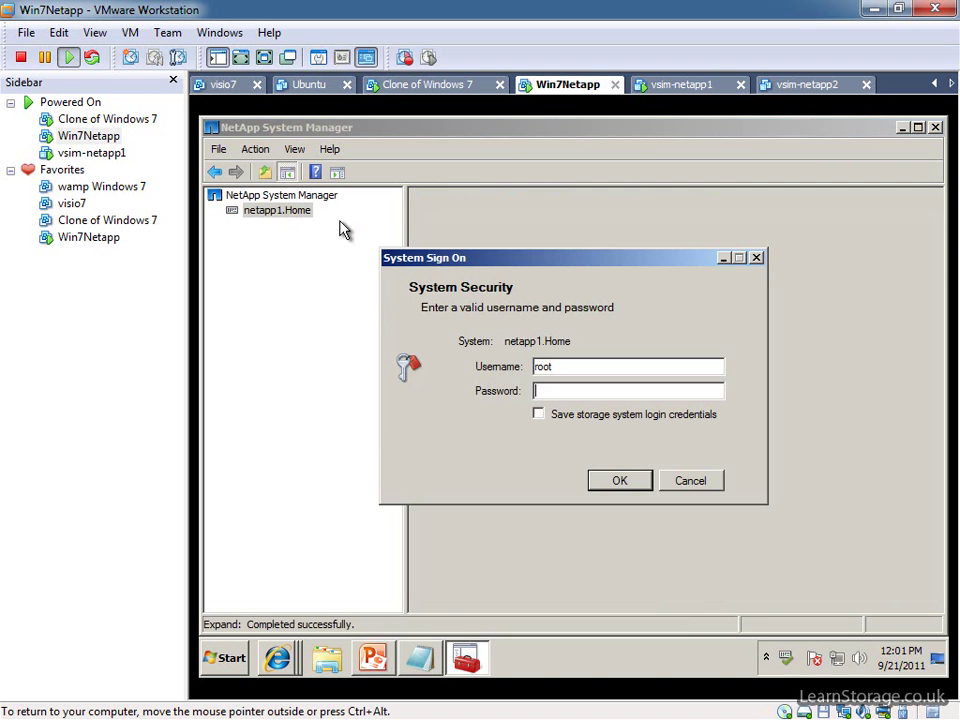
pyautogui.write('*****')
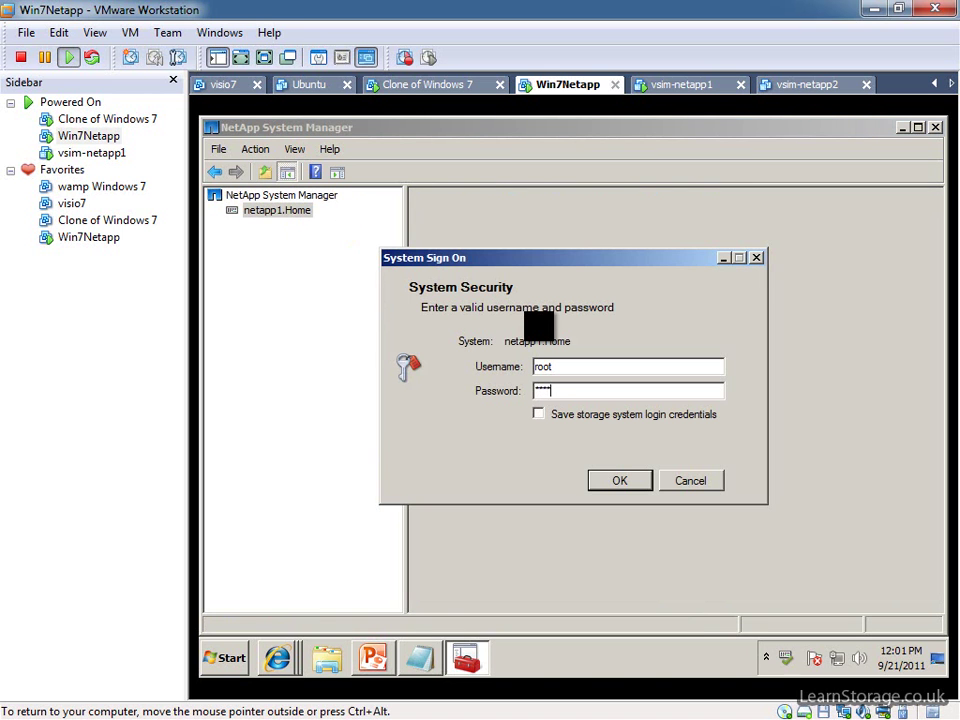
pyautogui.click(586, 418)
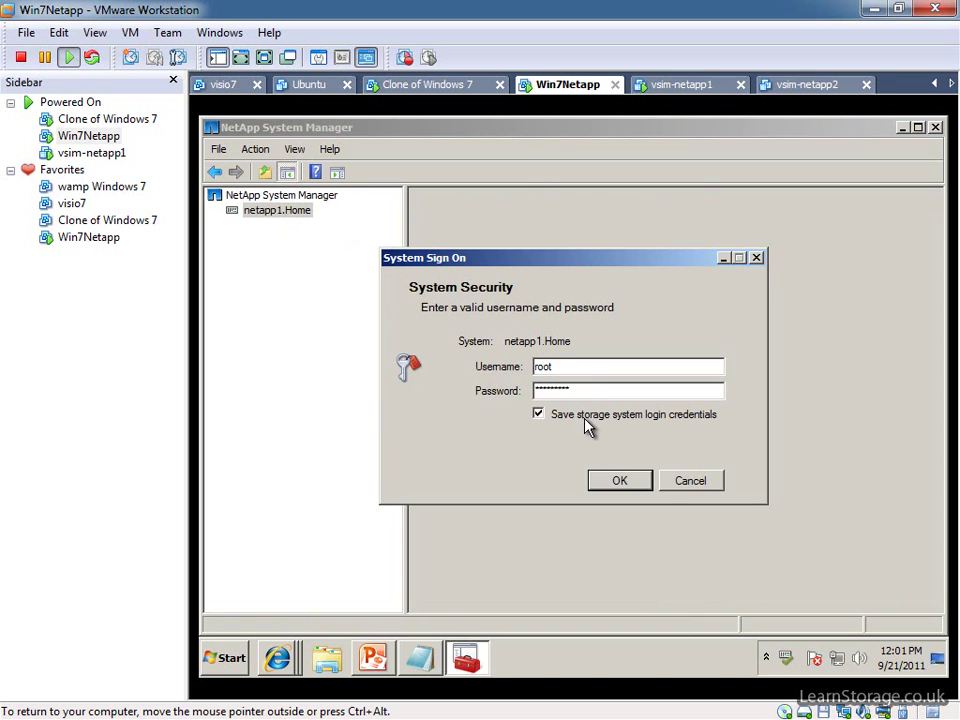
pyautogui.click(640, 482)
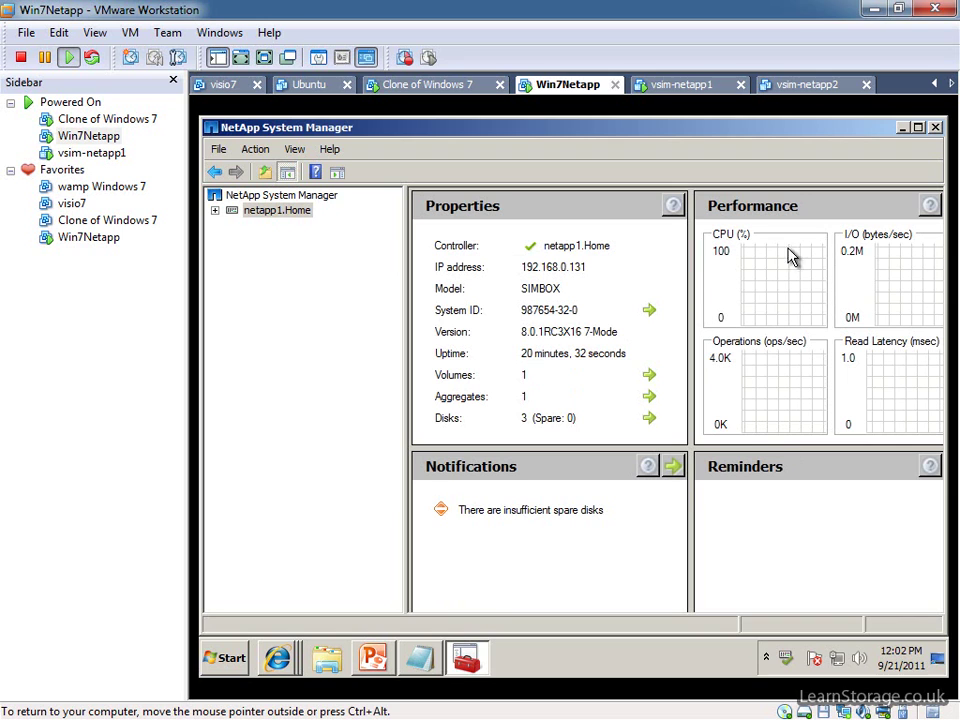
# Expand netapp1.Home > Configuration > System Tools and open Licenses.
pyautogui.click(217, 212)
pyautogui.click(216, 212)
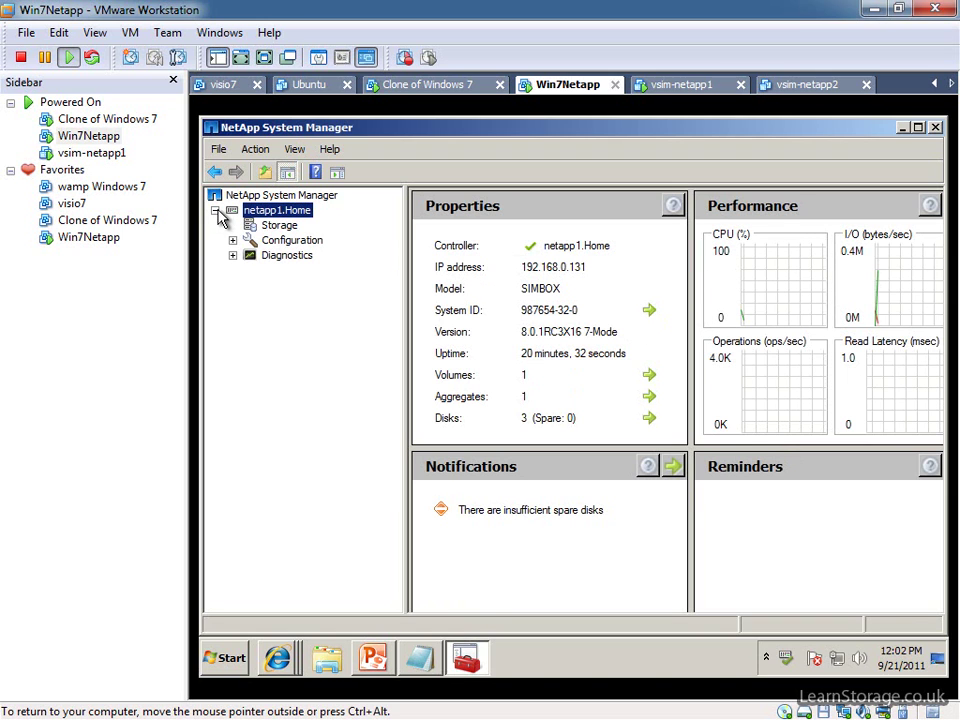
pyautogui.click(262, 226)
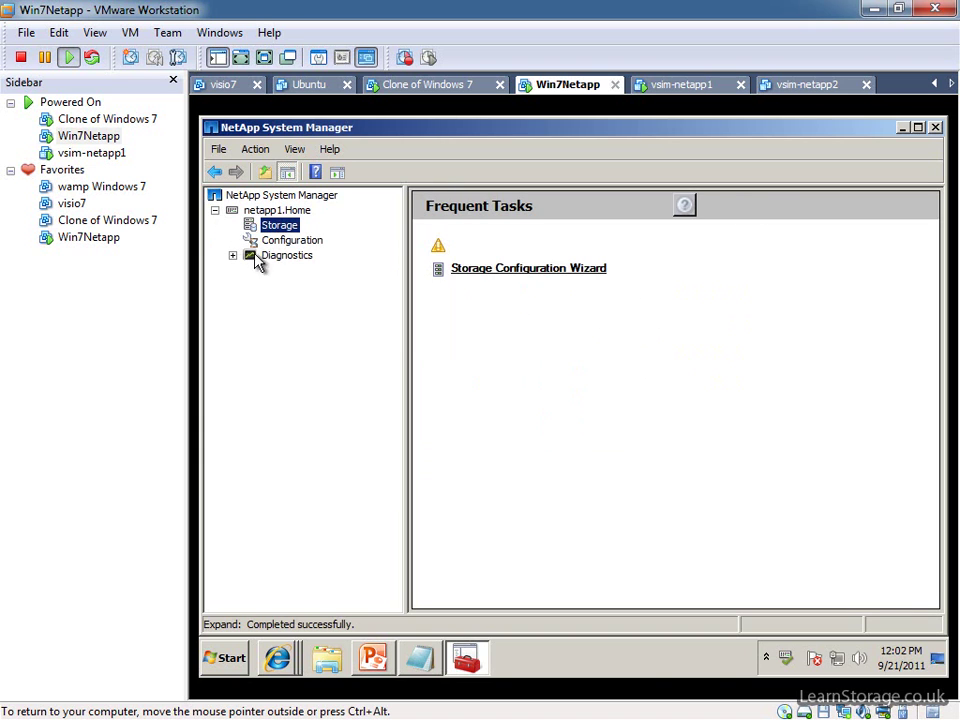
pyautogui.click(279, 241)
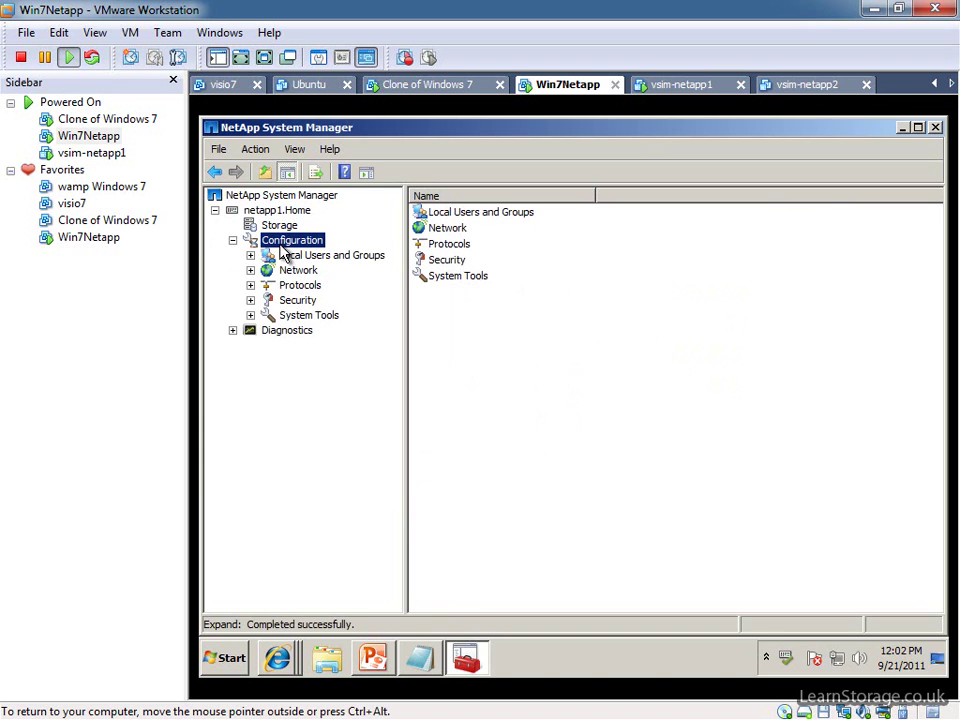
pyautogui.click(250, 316)
pyautogui.click(328, 362)
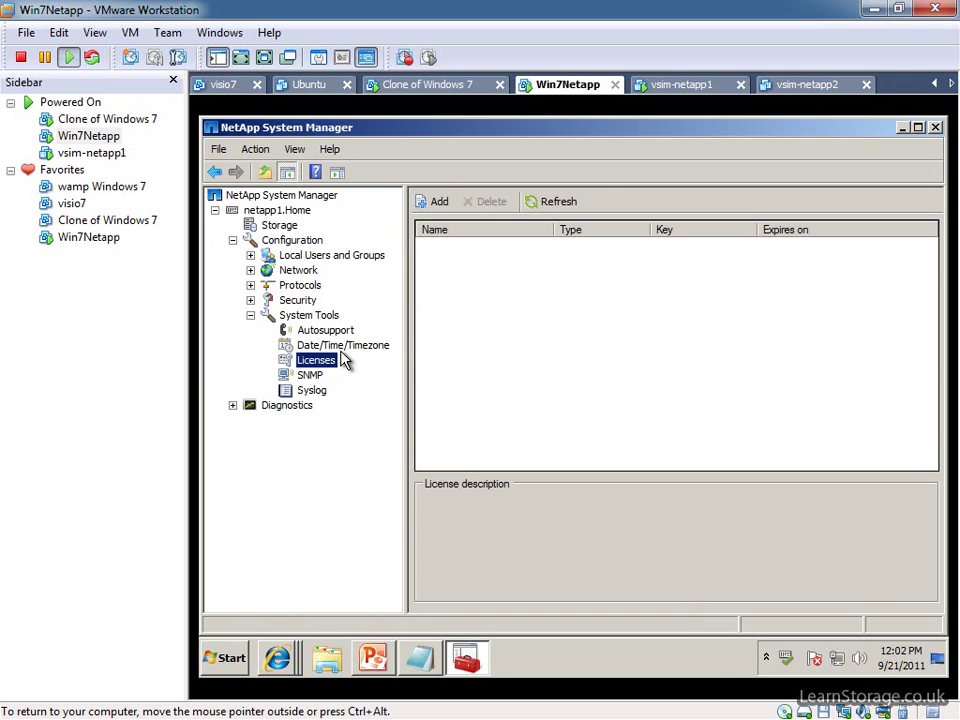
# Bring the FilerView page and then the Simulate ONTAP 8.0 page to the front in Internet Explorer.
pyautogui.click(296, 662)
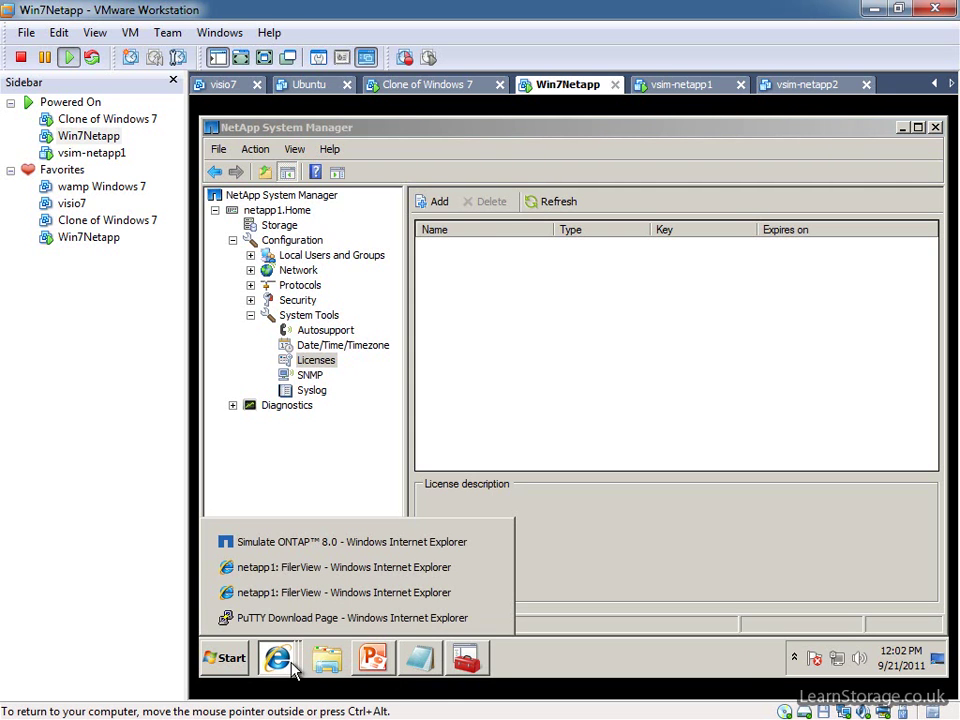
pyautogui.click(309, 566)
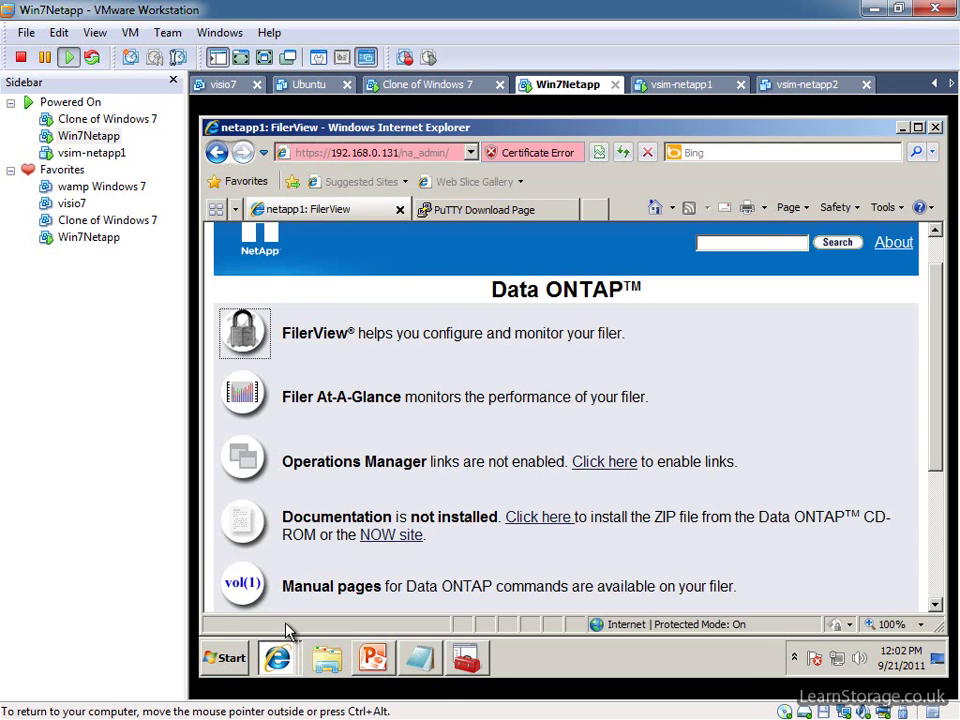
pyautogui.moveTo(280, 632)
pyautogui.click(311, 541)
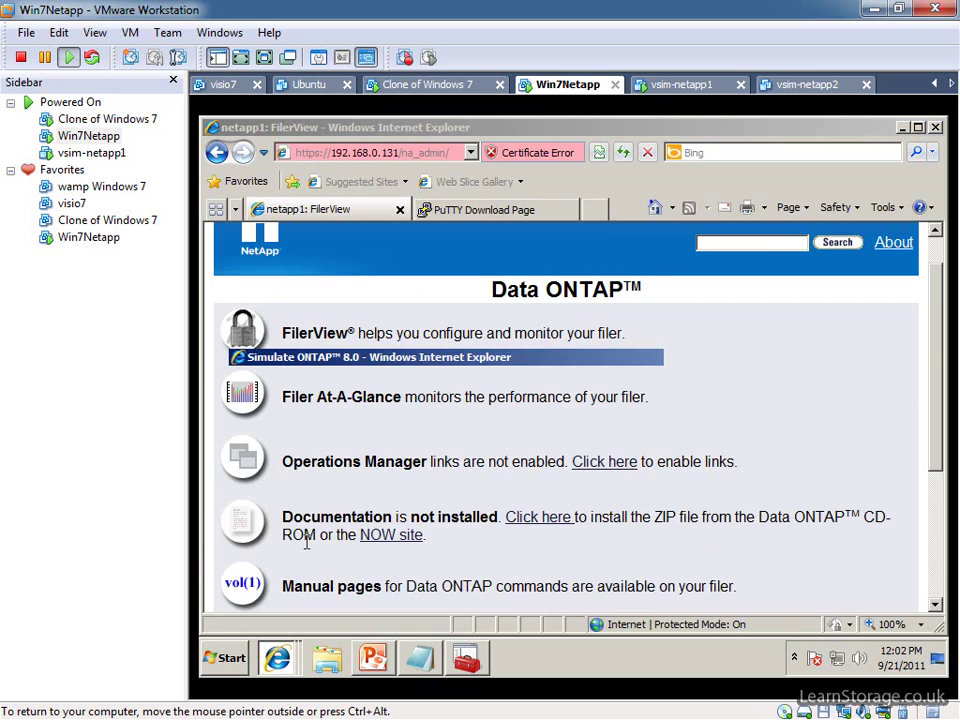
# Minimise the Simulate ONTAP, FilerView and System Manager windows to reveal the desktop.
pyautogui.click(277, 658)
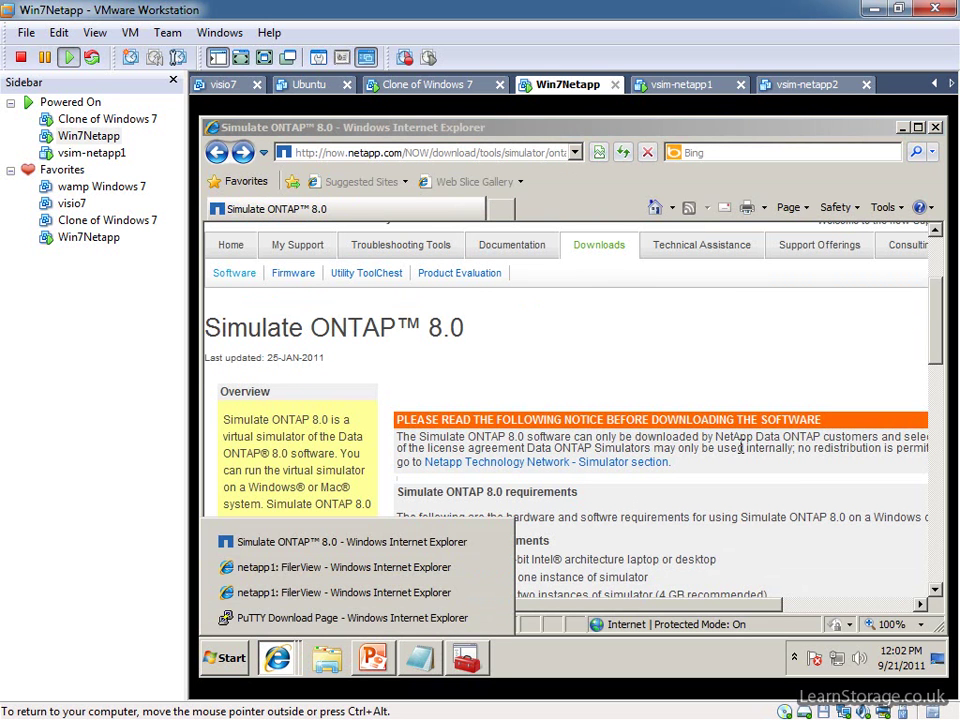
pyautogui.click(902, 128)
pyautogui.click(900, 99)
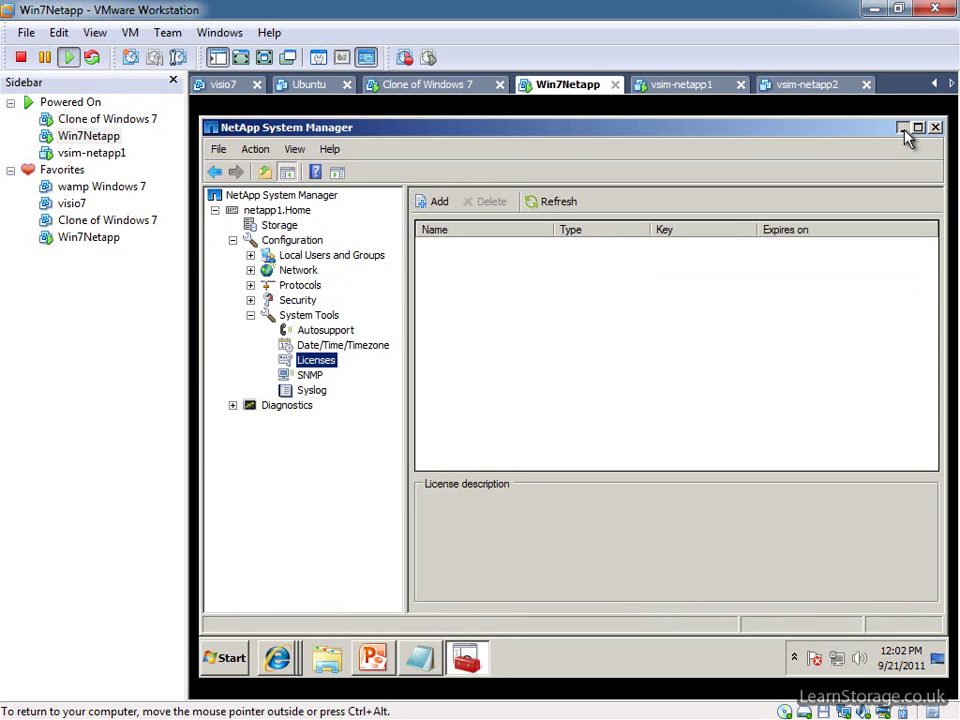
pyautogui.click(900, 122)
# Open the licenses text file, maximise it and copy the cifs licence key.
pyautogui.doubleClick(390, 256)
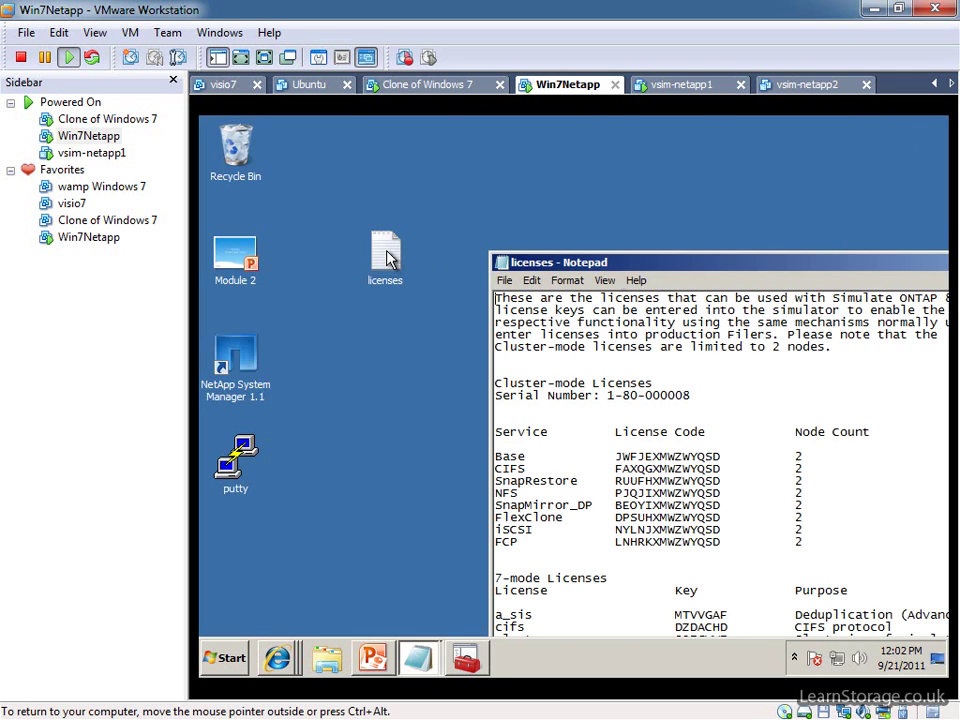
pyautogui.doubleClick(650, 272)
pyautogui.scroll(-8, 493, 472)
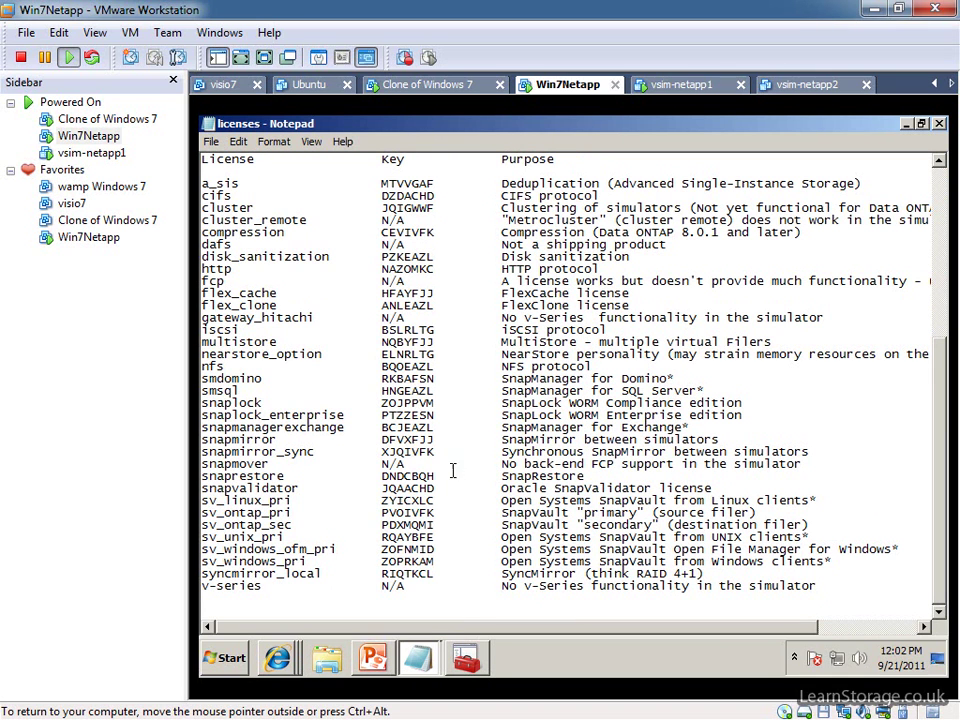
pyautogui.doubleClick(405, 197)
pyautogui.rightClick(300, 218)
pyautogui.click(340, 244)
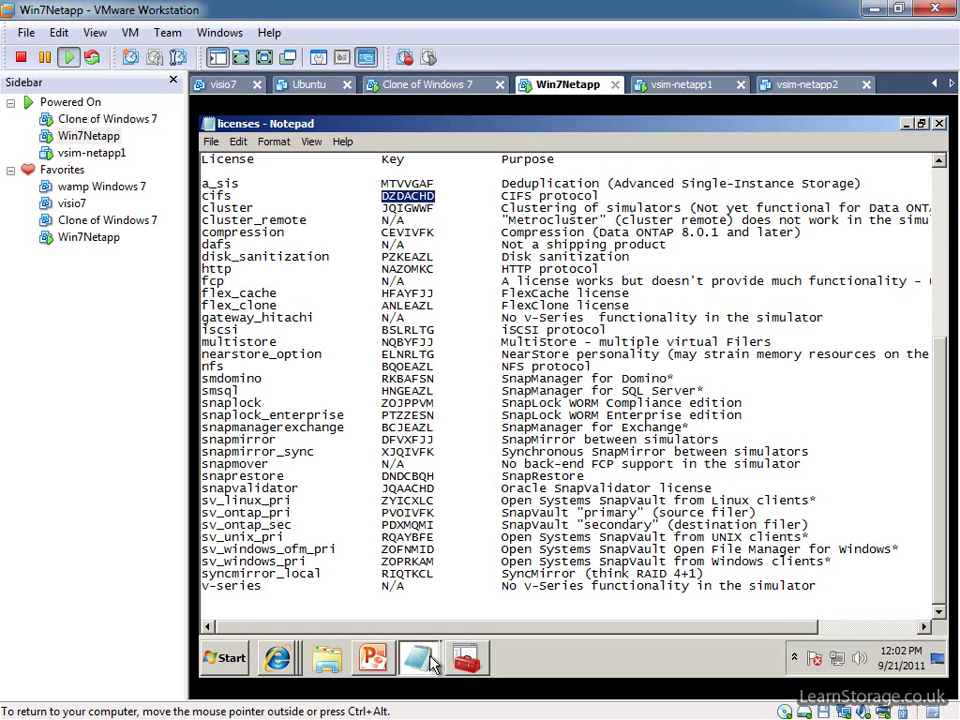
# Add the copied CIFS licence to netapp1 in System Manager and expand Protocols to show CIFS.
pyautogui.click(466, 657)
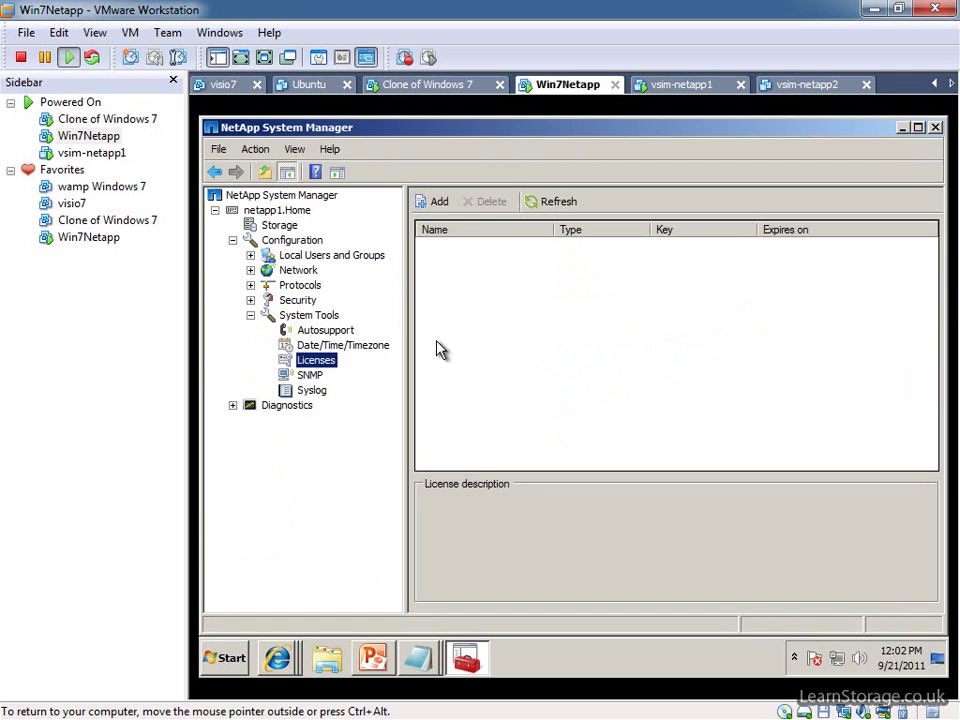
pyautogui.click(436, 203)
pyautogui.rightClick(577, 368)
pyautogui.click(621, 437)
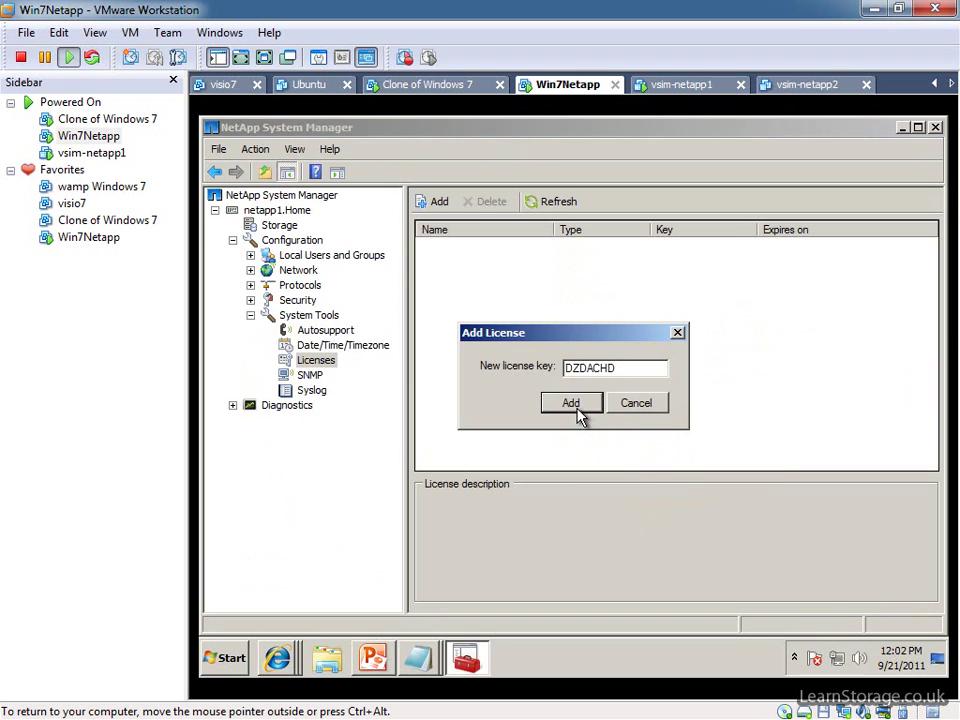
pyautogui.click(578, 410)
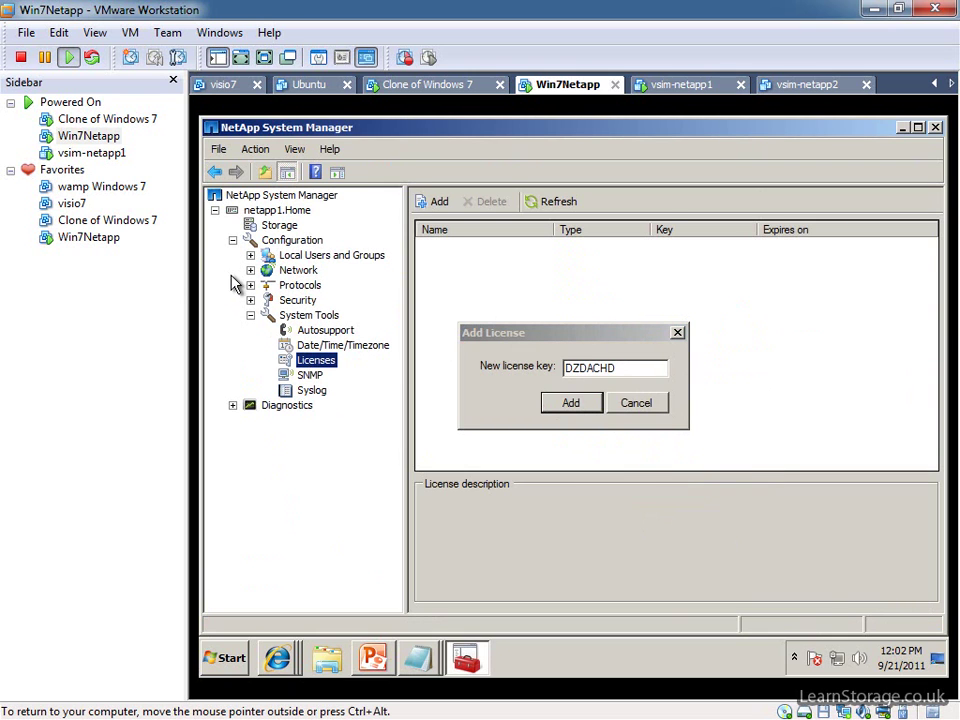
pyautogui.click(233, 406)
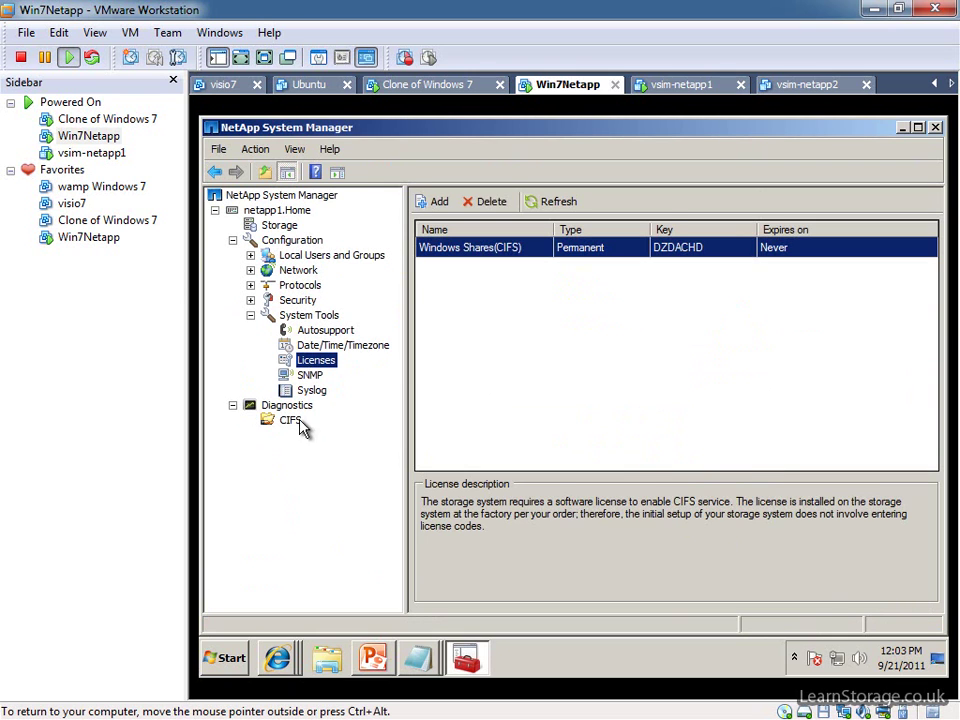
pyautogui.click(250, 285)
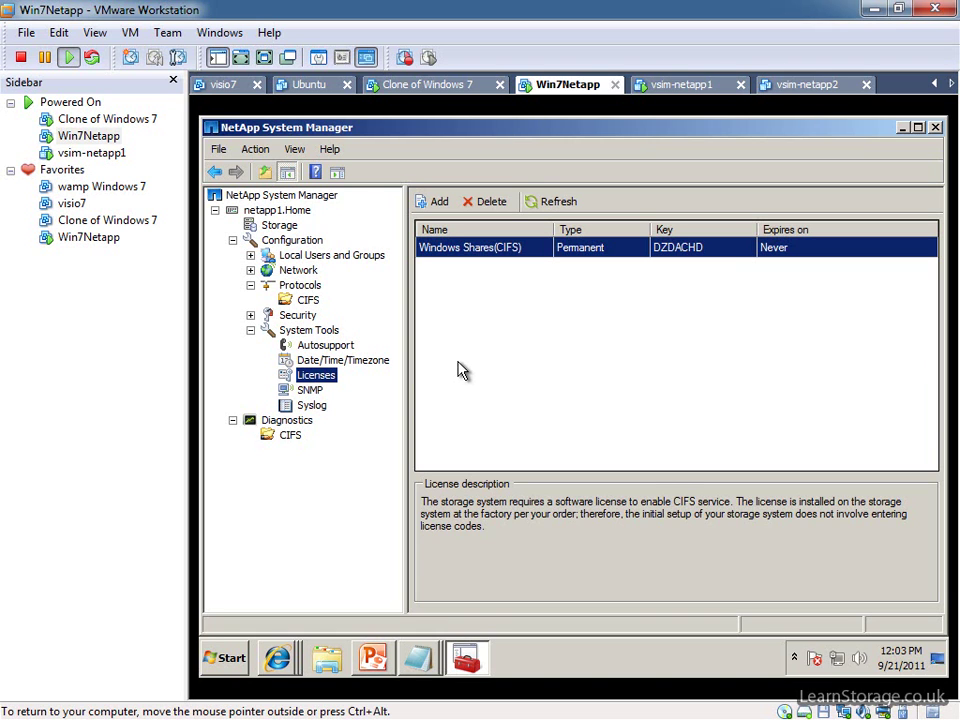
pyautogui.hotkey('ctrl', 'alt')
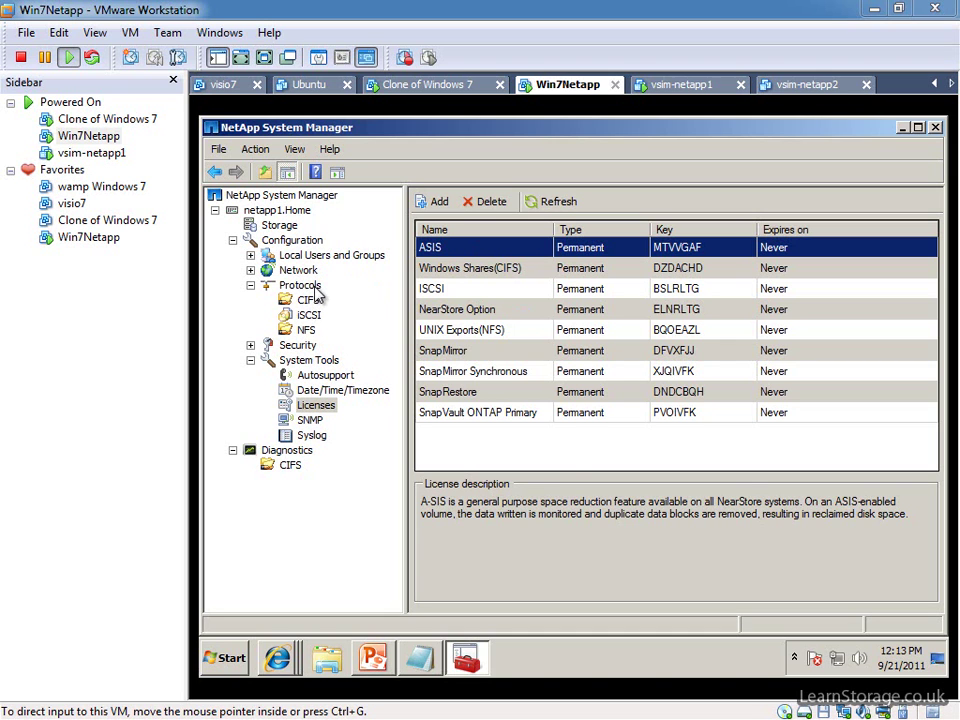
# View the Module Overview slide, then minimise the slide show and NetApp System Manager.
pyautogui.click(382, 664)
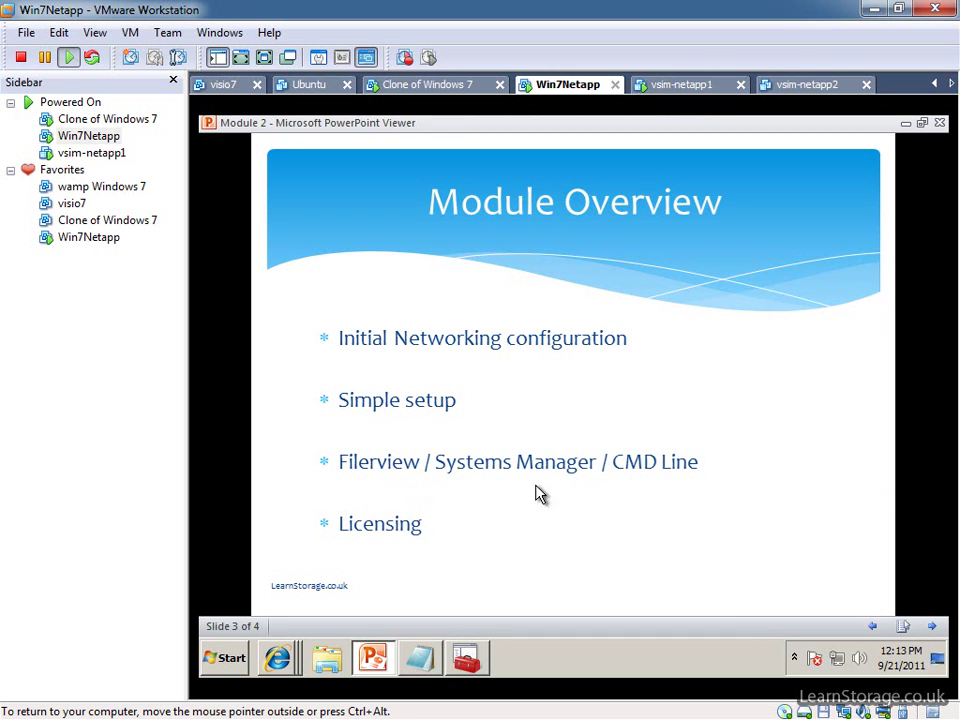
pyautogui.click(381, 662)
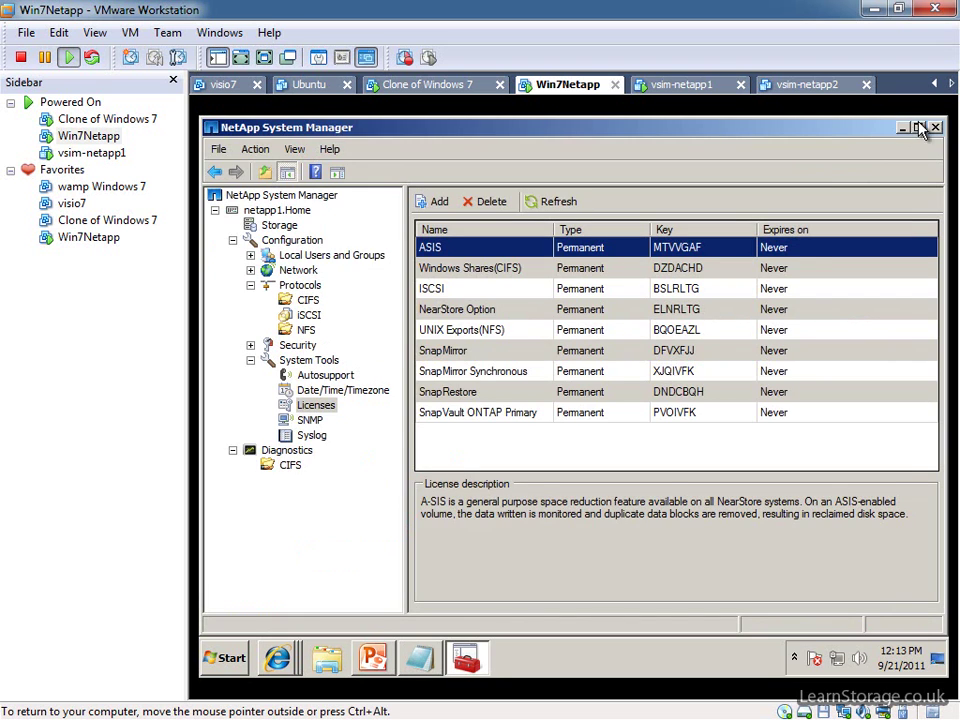
pyautogui.click(903, 128)
# Launch PuTTY, enter host 192.168.0.131 and reuse that address as the saved session name.
pyautogui.doubleClick(240, 461)
pyautogui.click(614, 398)
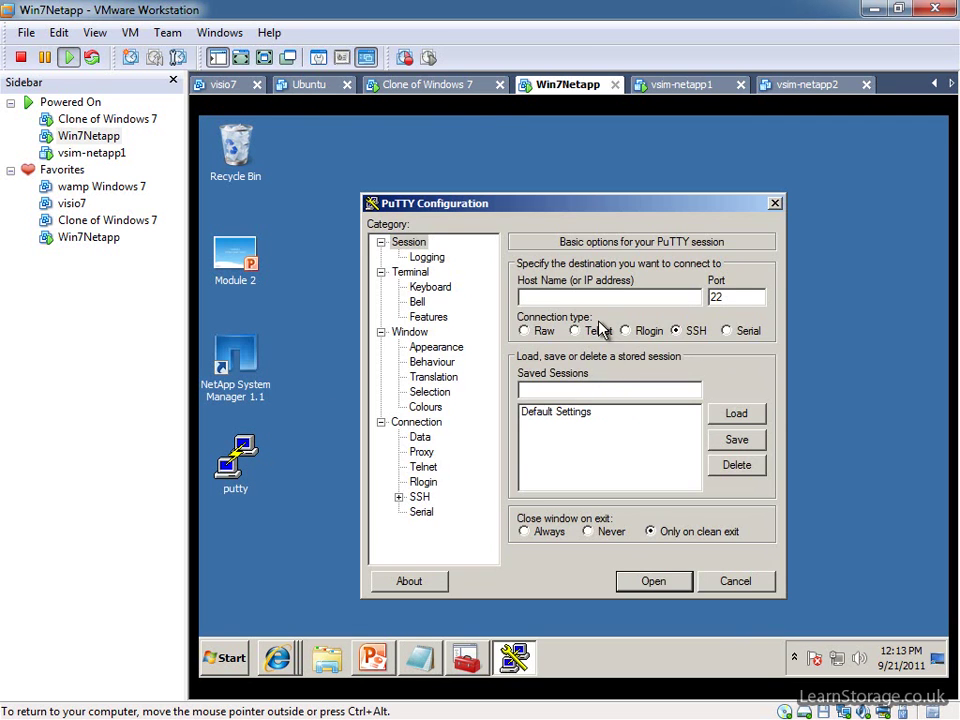
pyautogui.write('192.168.0.131')
pyautogui.moveTo(617, 296); pyautogui.dragTo(424, 300)
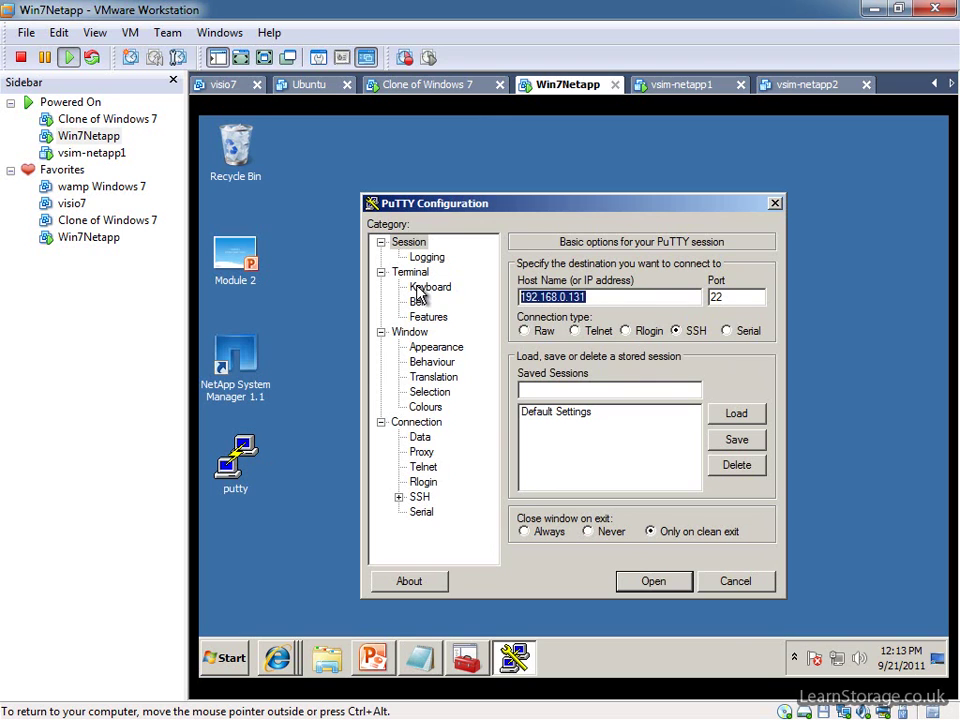
pyautogui.hotkey('ctrl', 'c')
pyautogui.click(609, 389)
pyautogui.hotkey('ctrl', 'v')
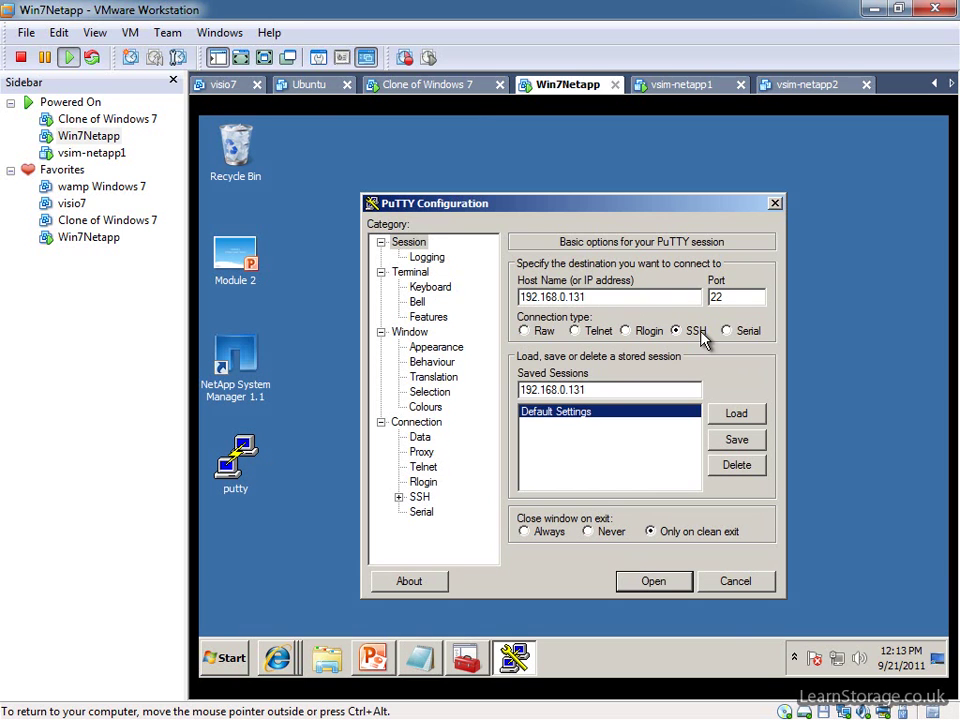
# Set scrollback lines to 20000, save the 192.168.0.131 session and start connecting.
pyautogui.click(412, 333)
pyautogui.click(692, 416)
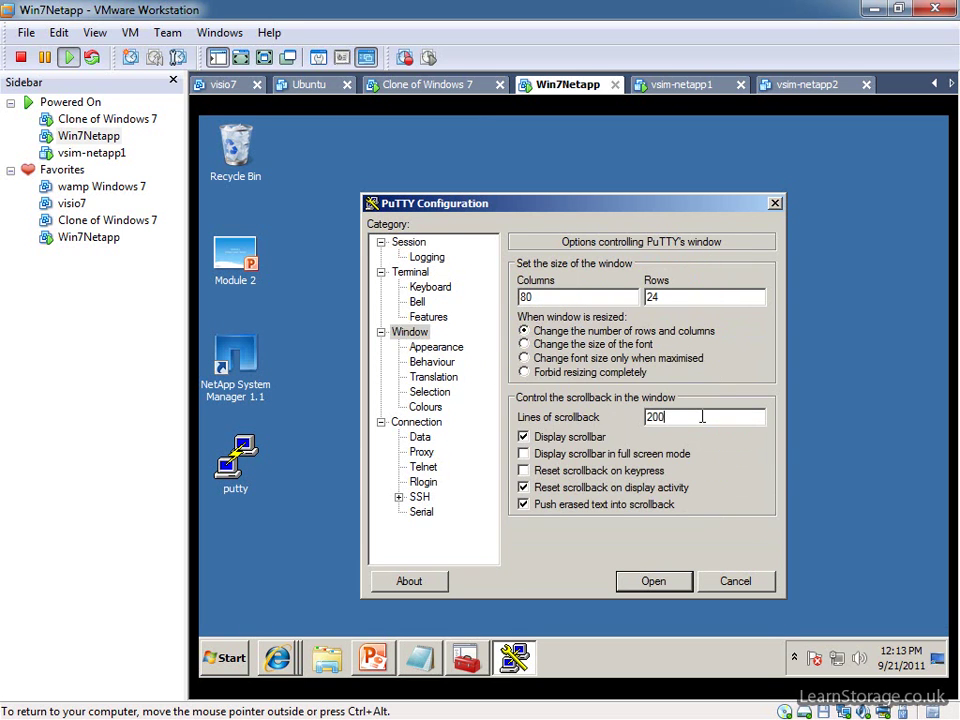
pyautogui.write('00')
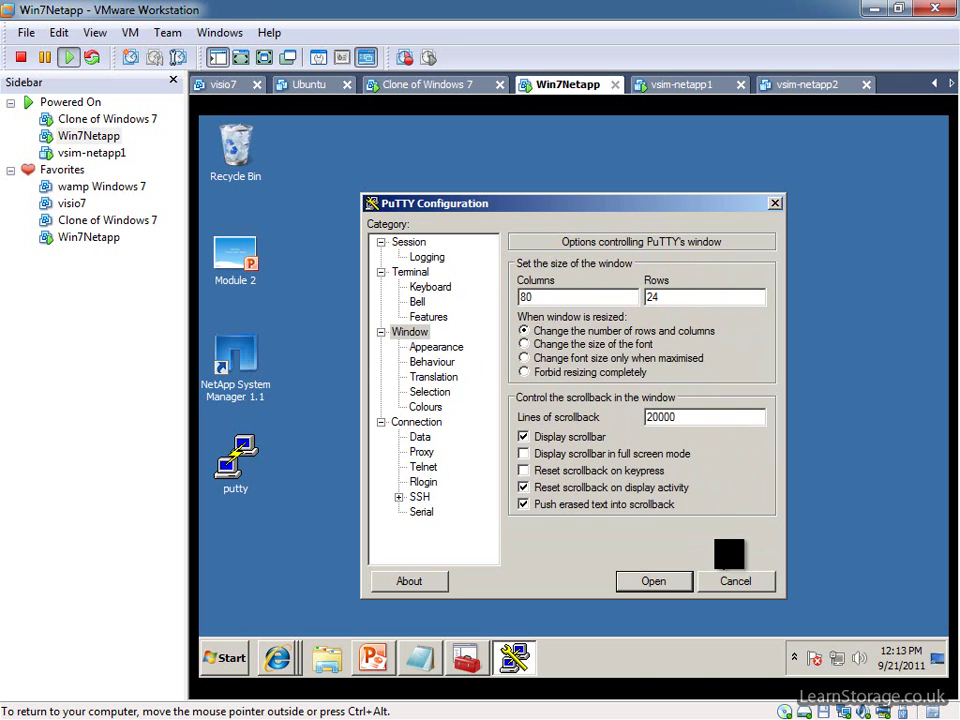
pyautogui.click(415, 245)
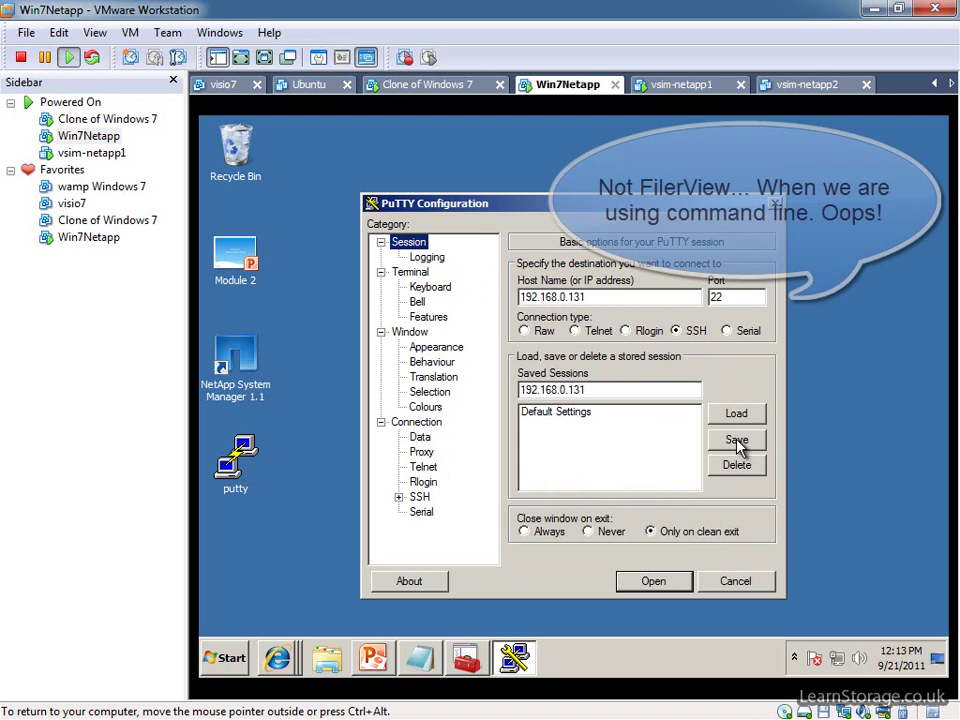
pyautogui.click(737, 441)
pyautogui.doubleClick(561, 424)
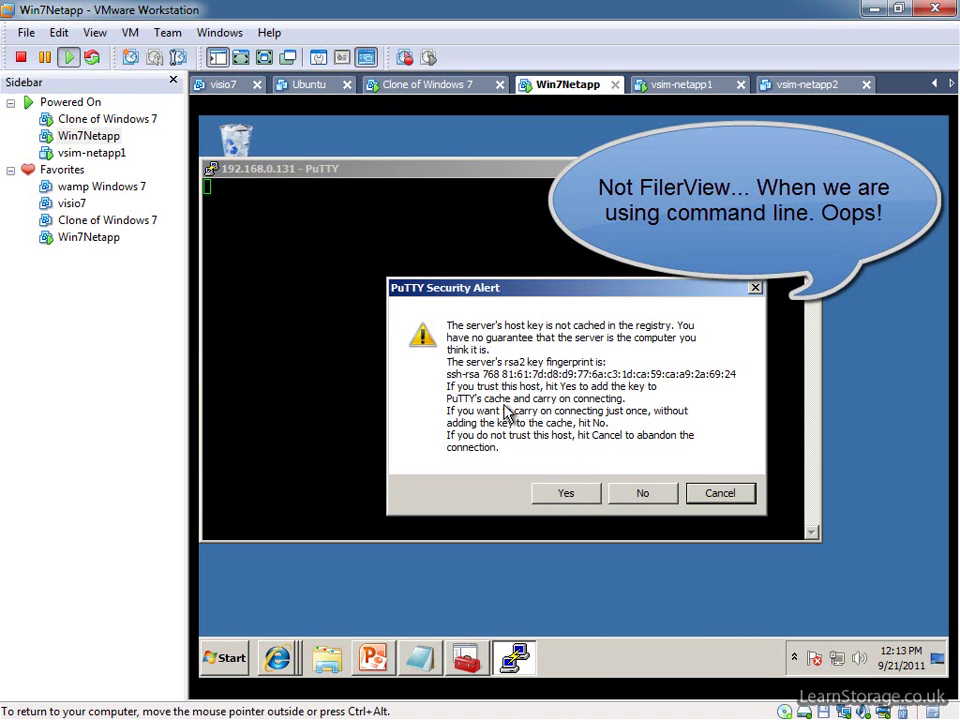
# Trust the host key, maximise the terminal and log in to netapp1 as root.
pyautogui.click(565, 494)
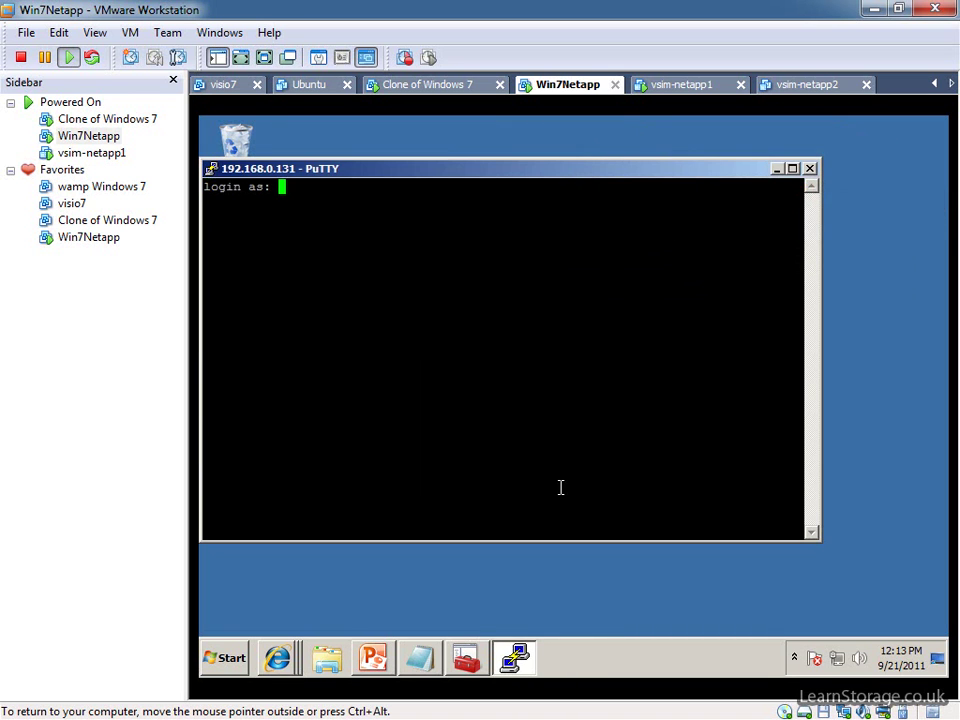
pyautogui.click(793, 169)
pyautogui.write('root')
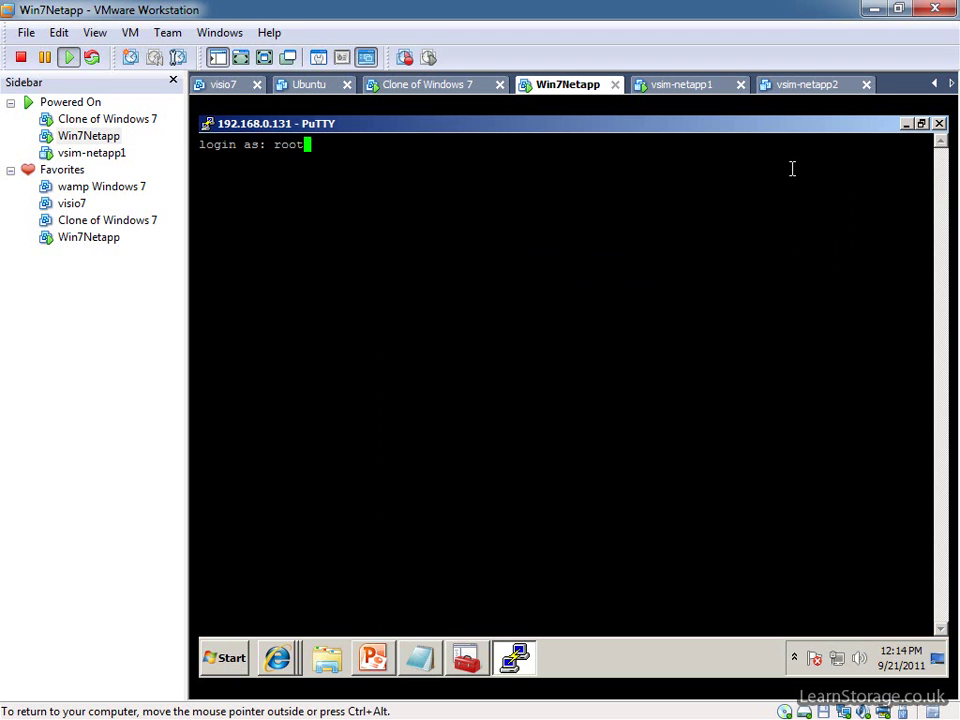
pyautogui.press('Return')
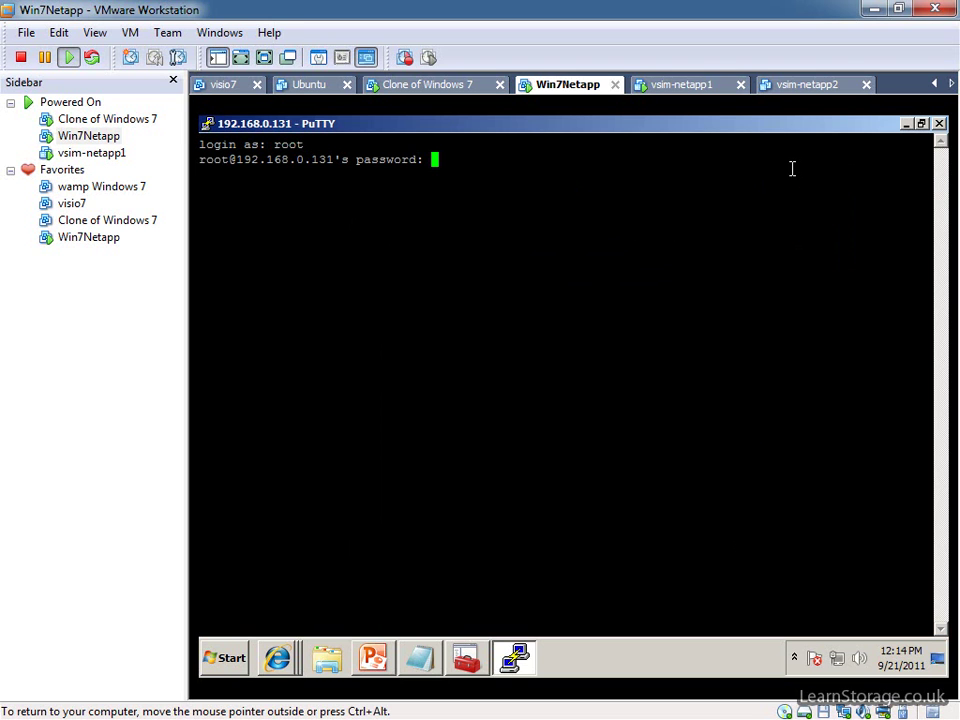
pyautogui.press('Return')
pyautogui.press('Return')
pyautogui.press('Return')
pyautogui.press('Return')
pyautogui.press('Return')
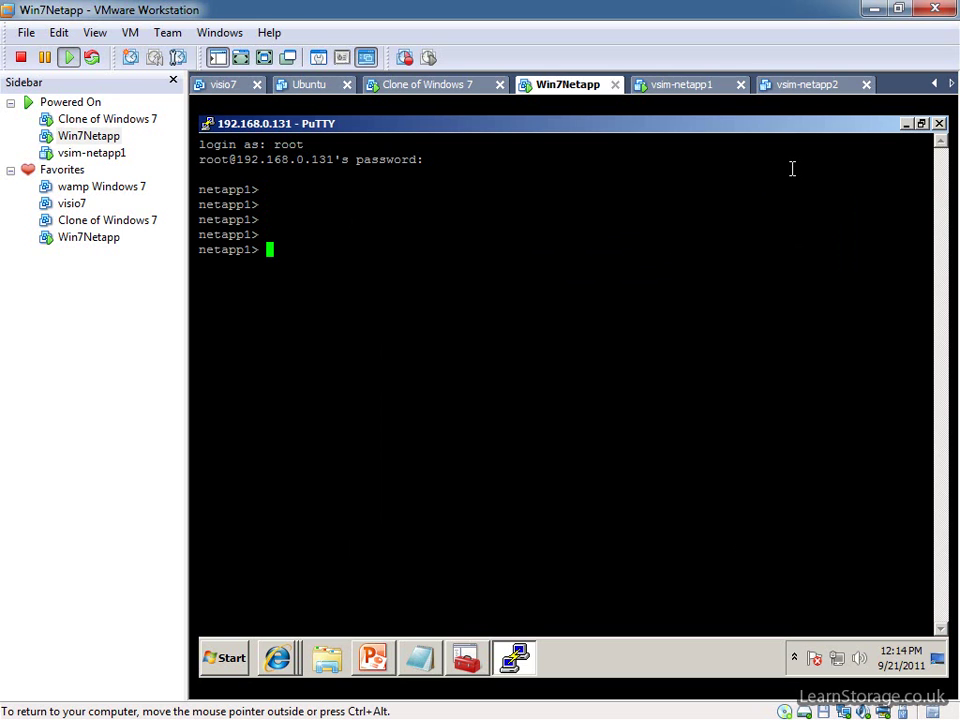
# Run sysconfig to show the system configuration, then minimise PuTTY.
pyautogui.write('sysconfig')
pyautogui.press('Return')
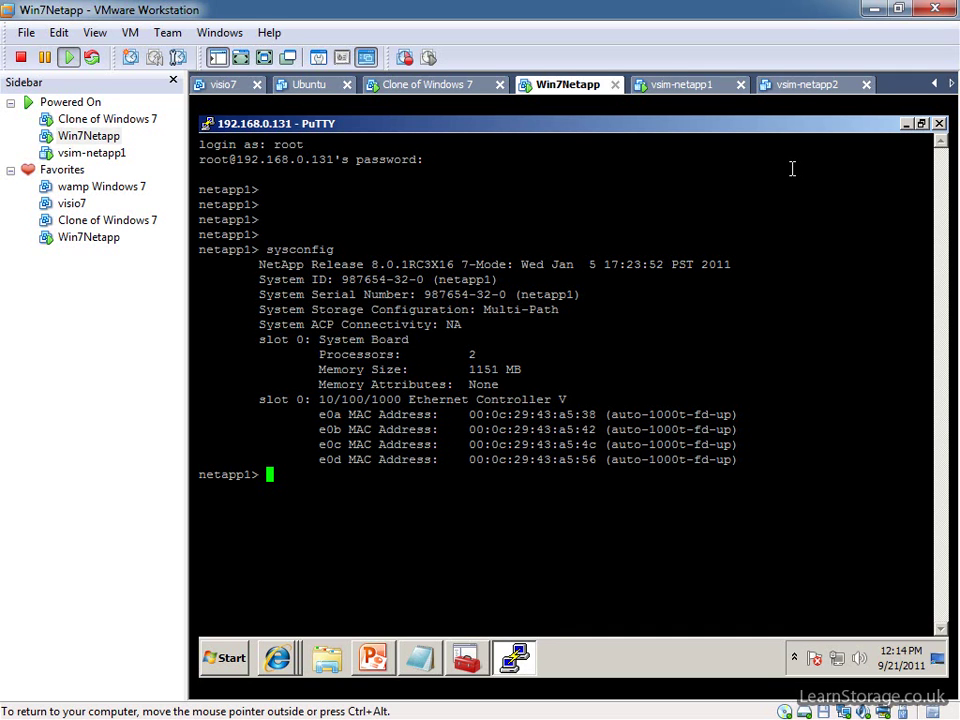
pyautogui.click(905, 124)
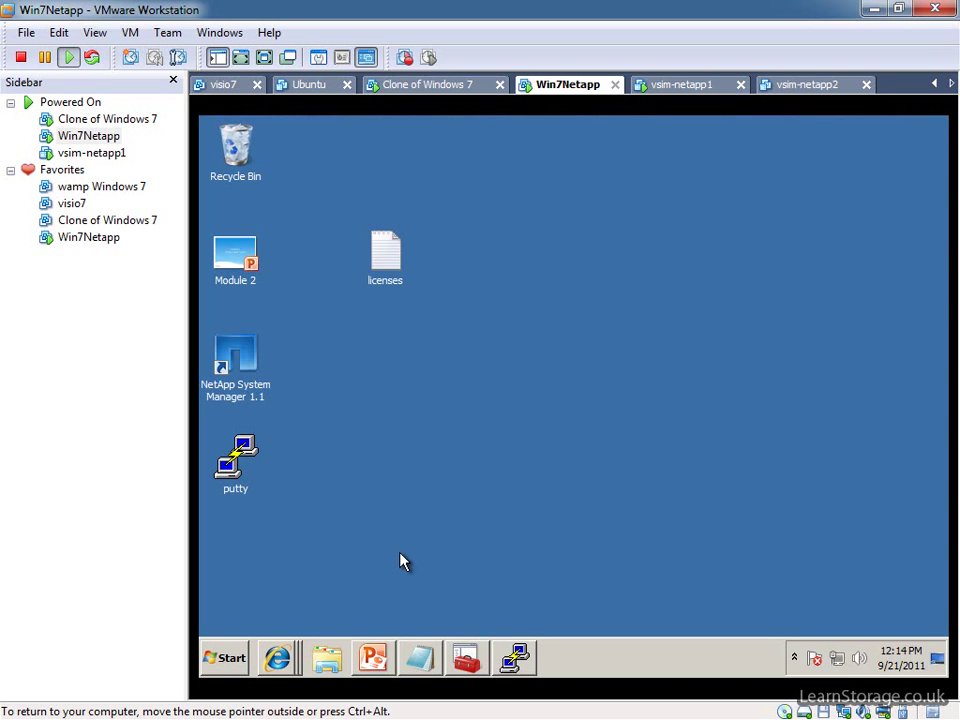
# Advance the Module 2 slideshow to the Module Overview slide, then switch to the vsim-netapp1 console.
pyautogui.click(373, 656)
pyautogui.click(566, 440)
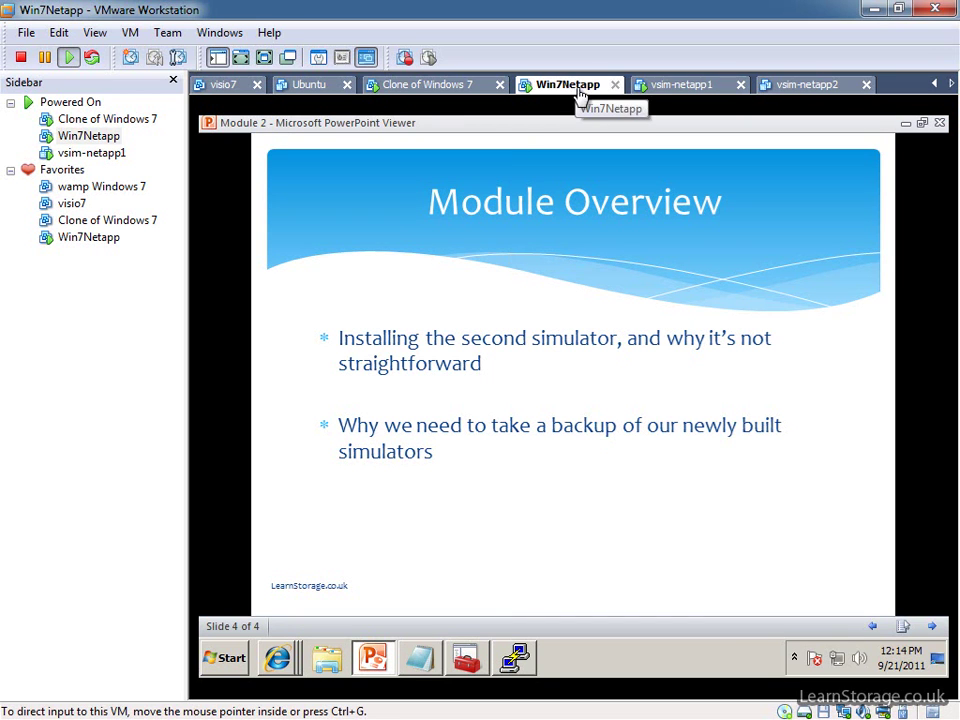
pyautogui.click(687, 88)
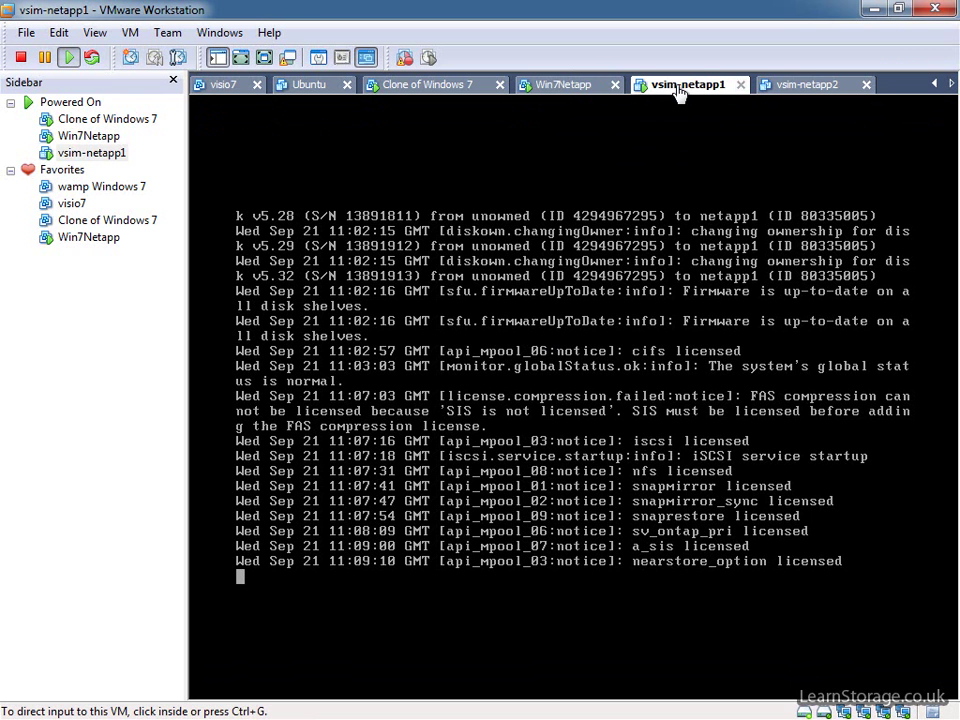
# Take a vsim-netapp1 snapshot with the default name Snapshot 1, then switch to vsim-netapp2.
pyautogui.click(131, 33)
pyautogui.moveTo(175, 152)
pyautogui.click(462, 152)
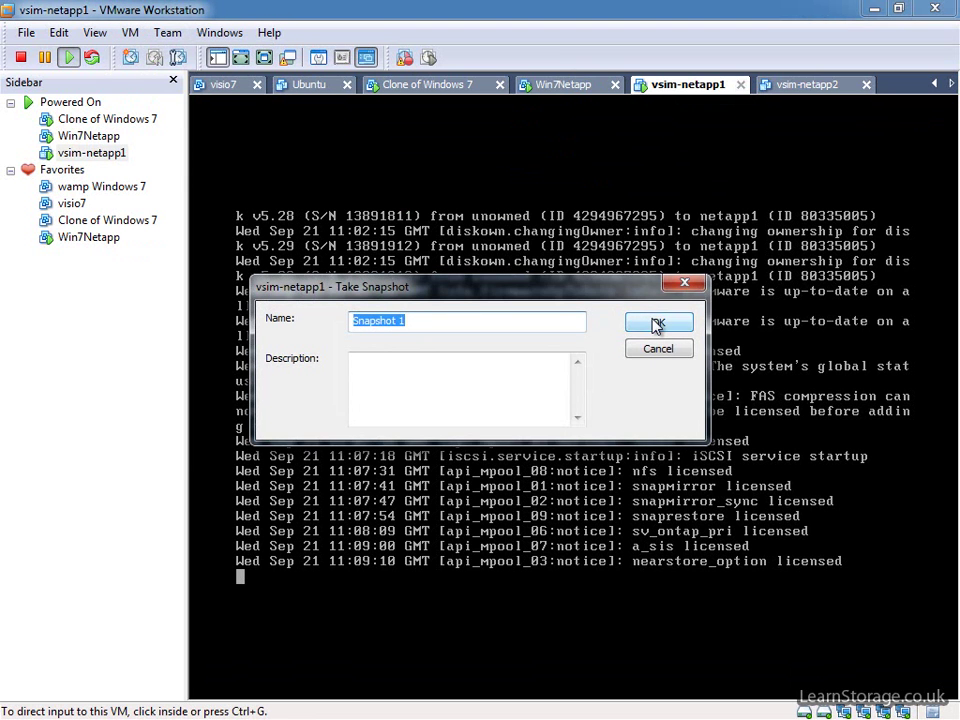
pyautogui.click(658, 323)
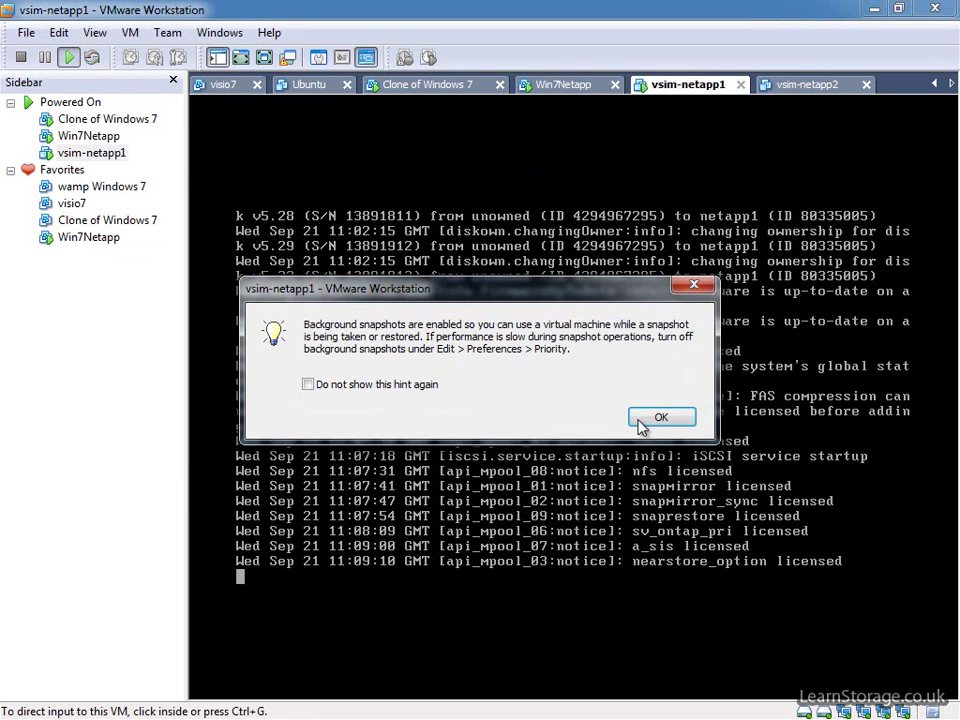
pyautogui.click(643, 420)
pyautogui.click(816, 88)
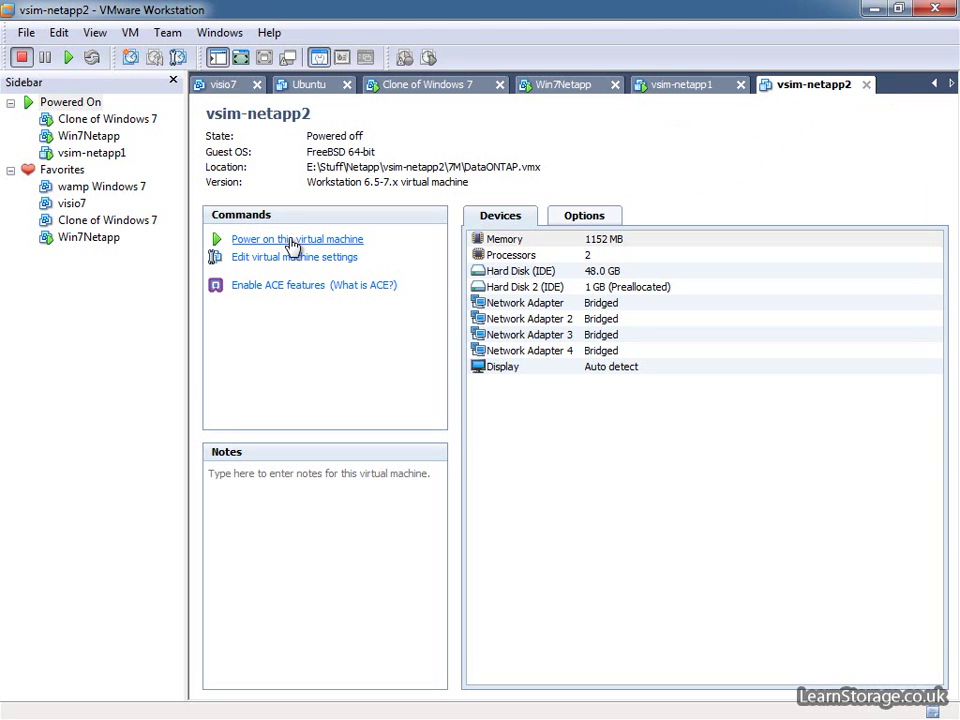
# Power on vsim-netapp2 and press Space during the countdown to stop at SIMLOADER.
pyautogui.click(292, 243)
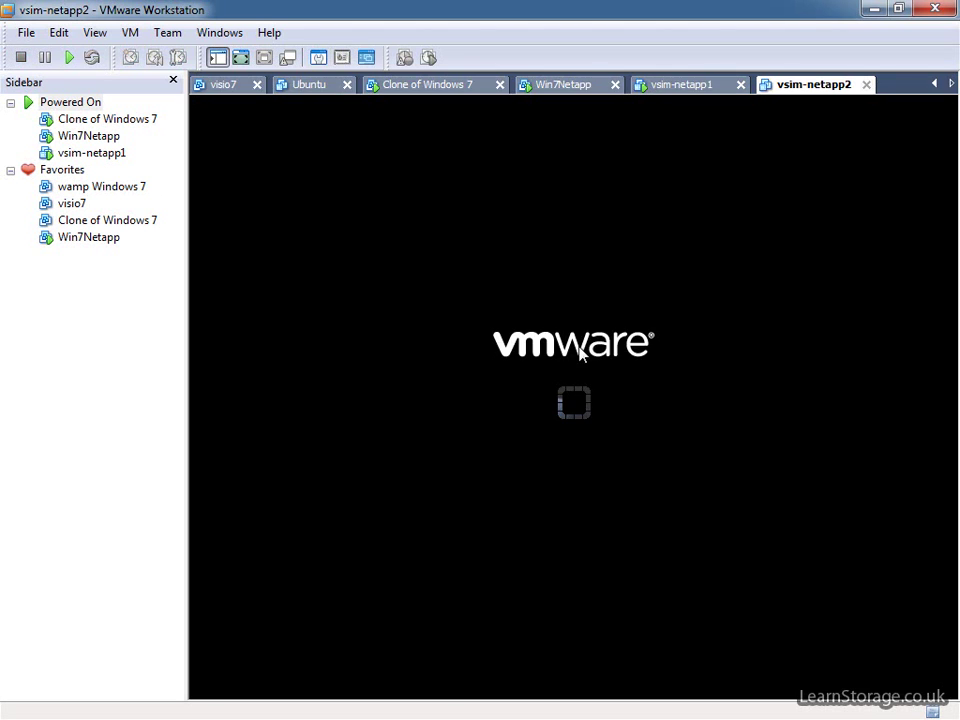
pyautogui.click(665, 418)
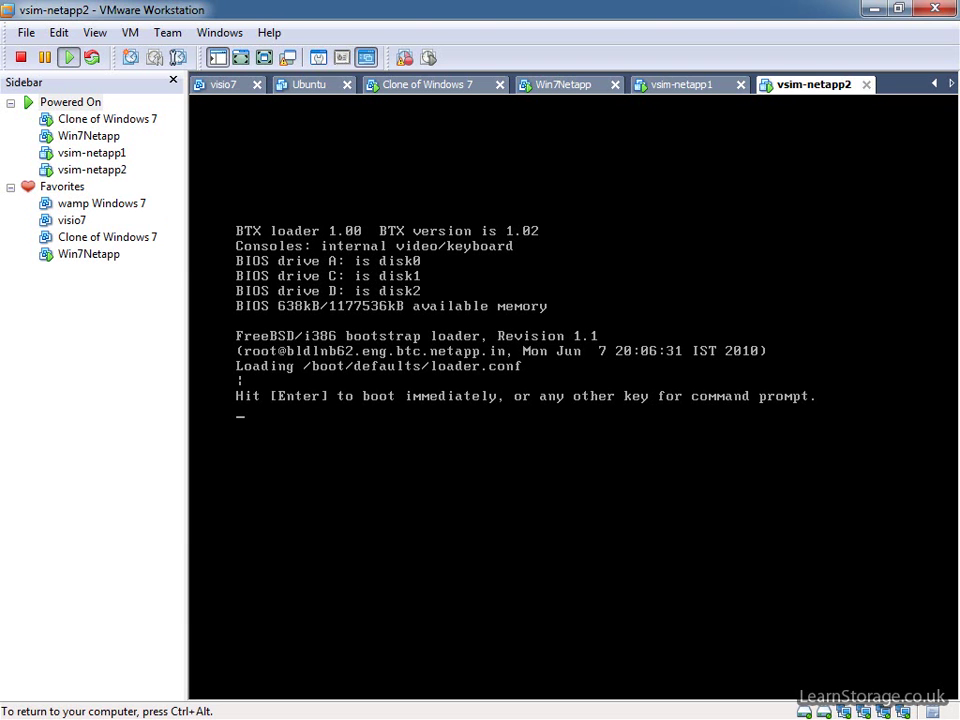
pyautogui.press('space')
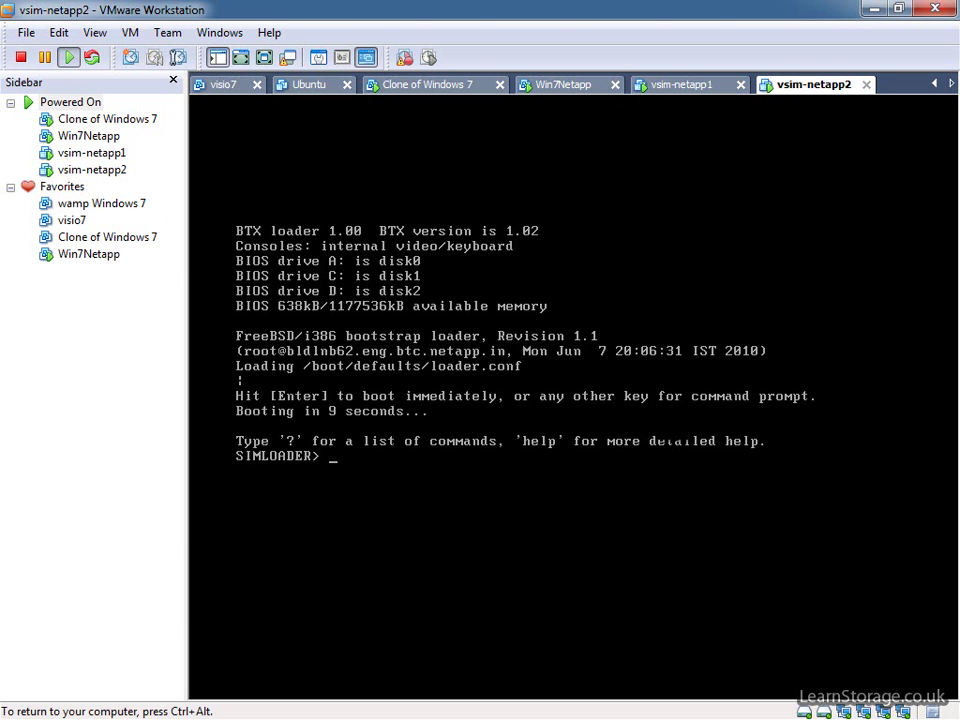
pyautogui.hotkey('ctrl', 'alt')
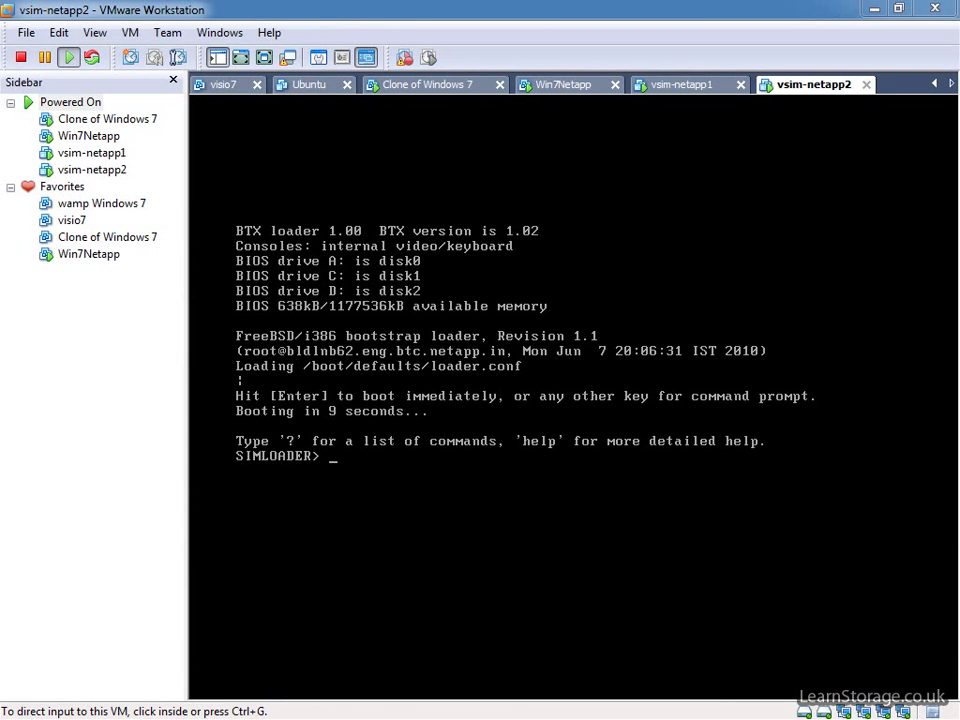
pyautogui.click(538, 420)
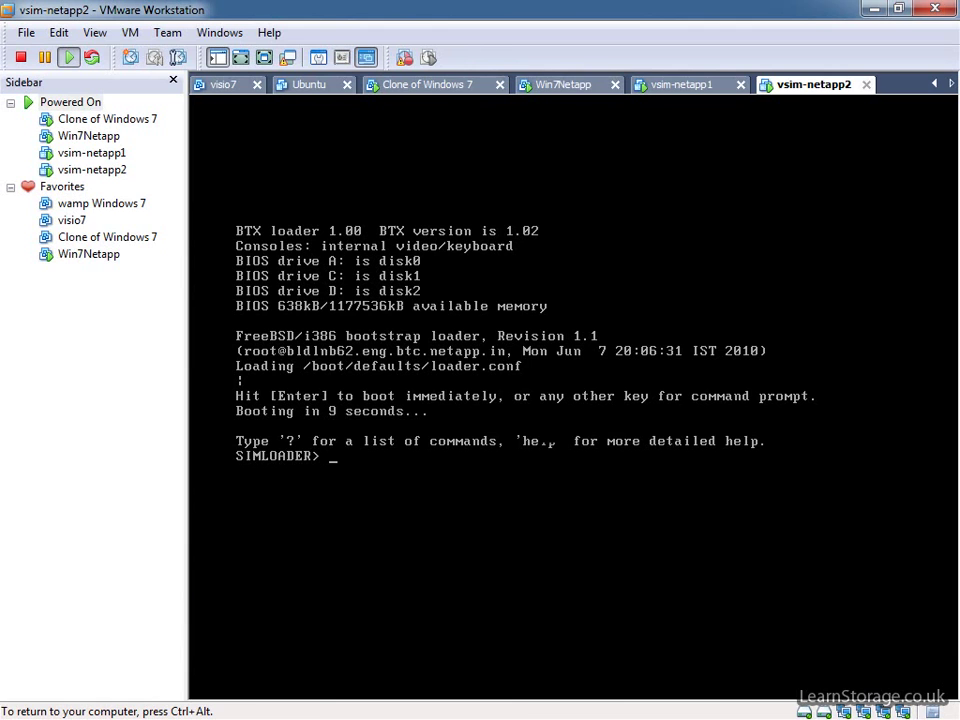
pyautogui.write('set SYS_SERIAL_N')
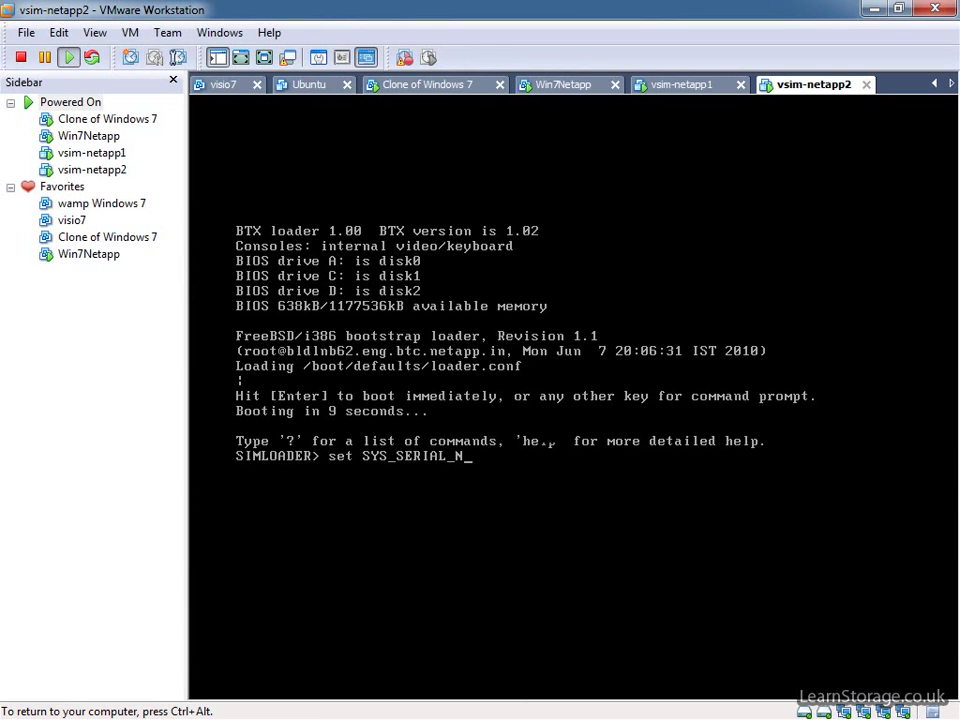
pyautogui.write('UM=111-111-111-111')
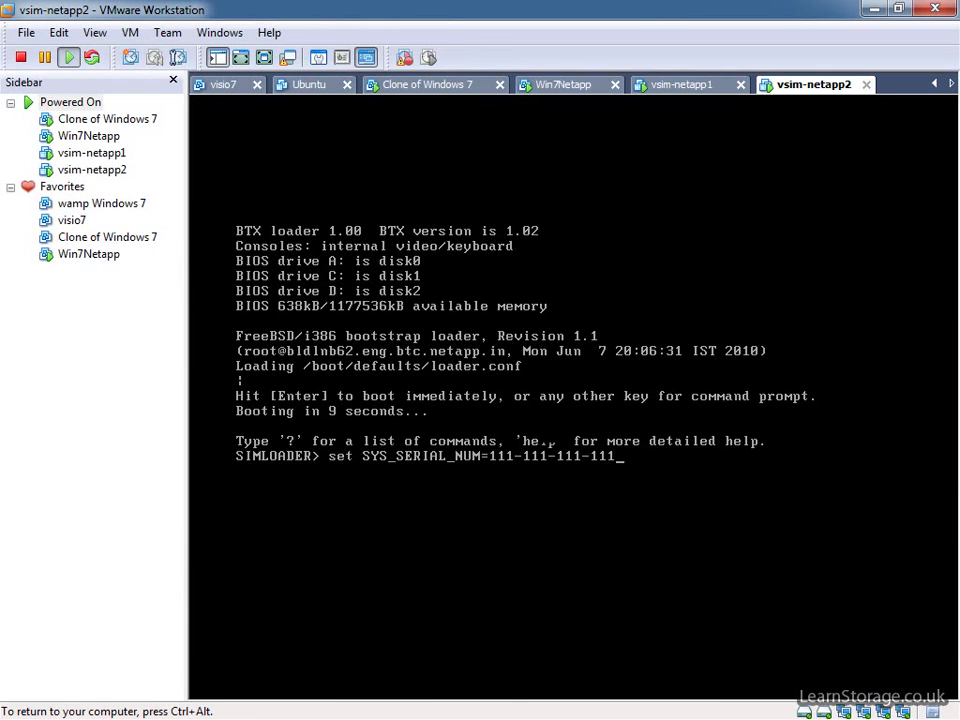
pyautogui.press('Return')
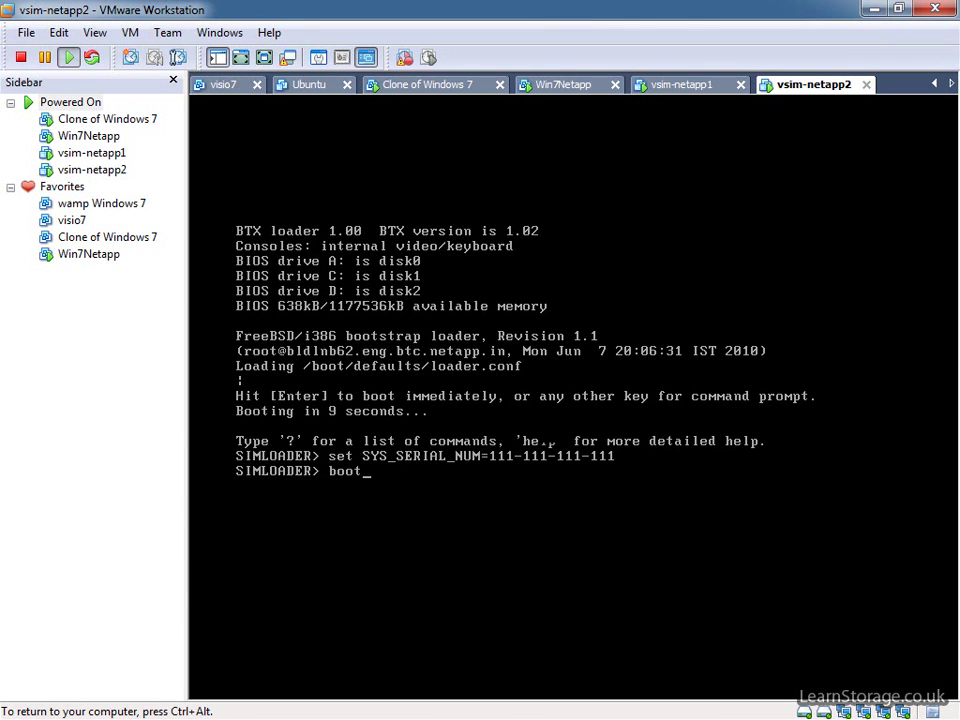
pyautogui.press('Return')
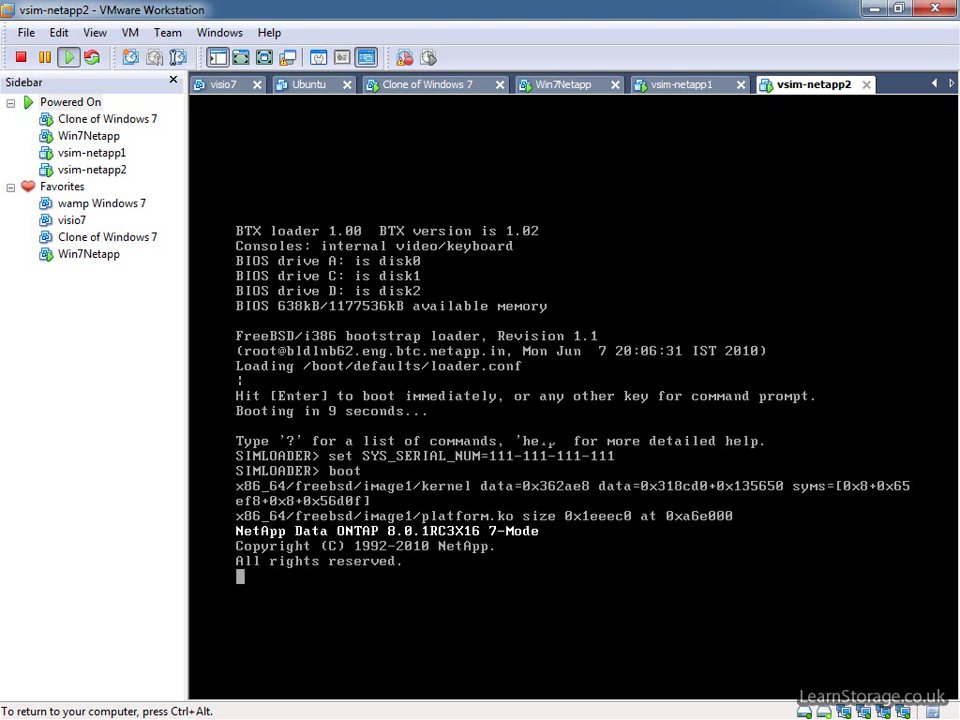
# Press Ctrl+C to reach the boot menu and pick option 4 to clean configuration and initialize all disks.
pyautogui.hotkey('ctrl', 'c')
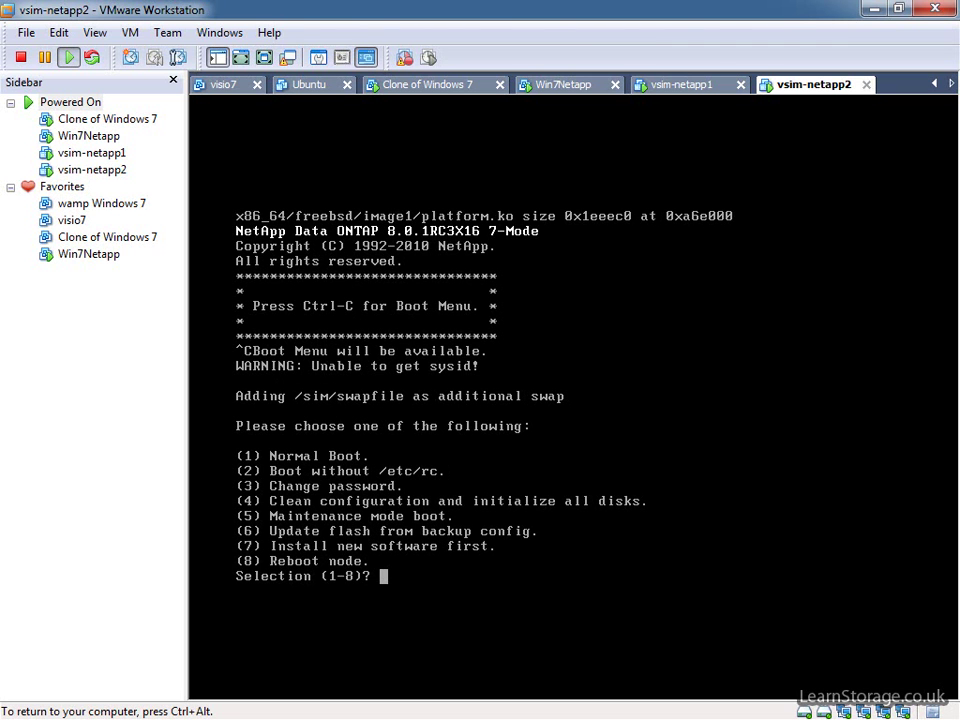
pyautogui.write('4')
pyautogui.press('Return')
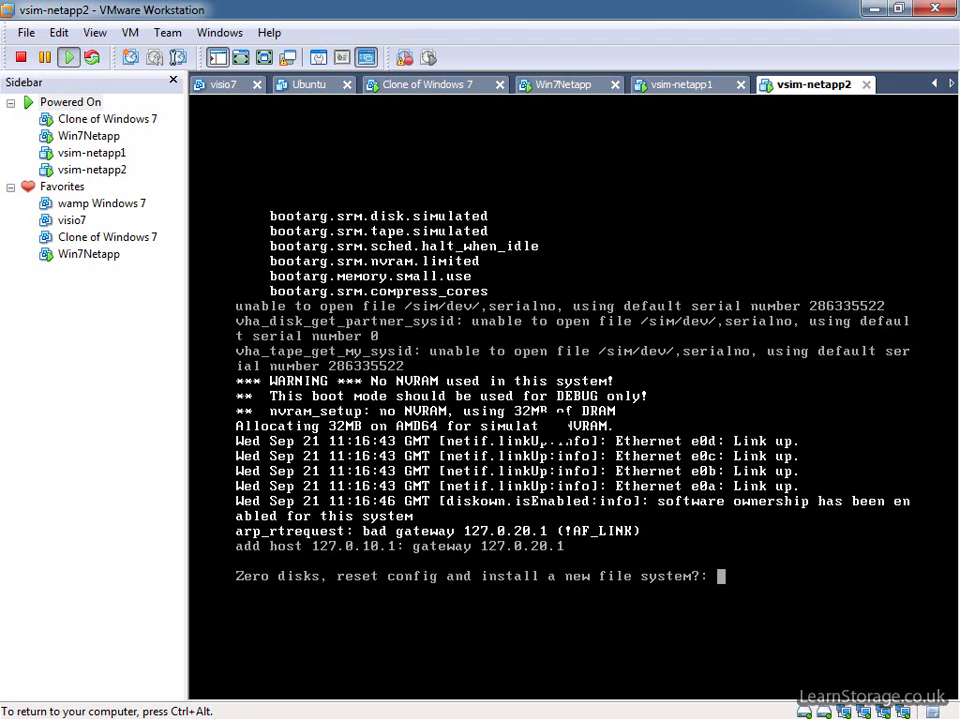
# Confirm zeroing vsim-netapp2's disks and installing a new file system, so it reboots.
pyautogui.write('y')
pyautogui.press('Return')
pyautogui.write('y')
pyautogui.press('Return')
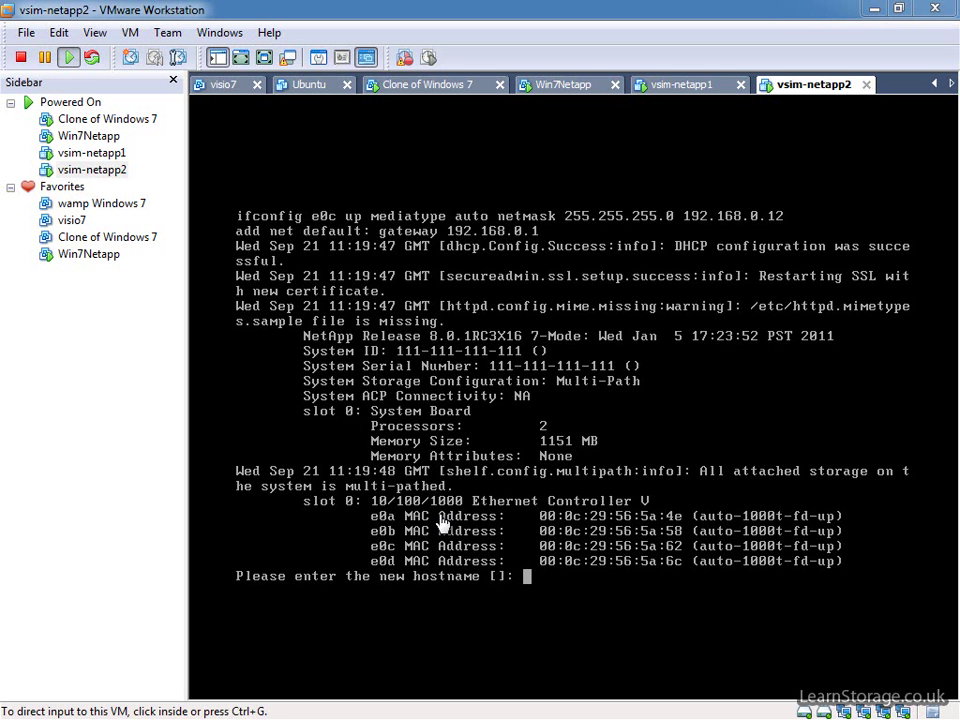
# Set hostname netapp2 with e0a 192.168.0.221 (default netmask) and e0b 192.168.0.222.
pyautogui.click(478, 505)
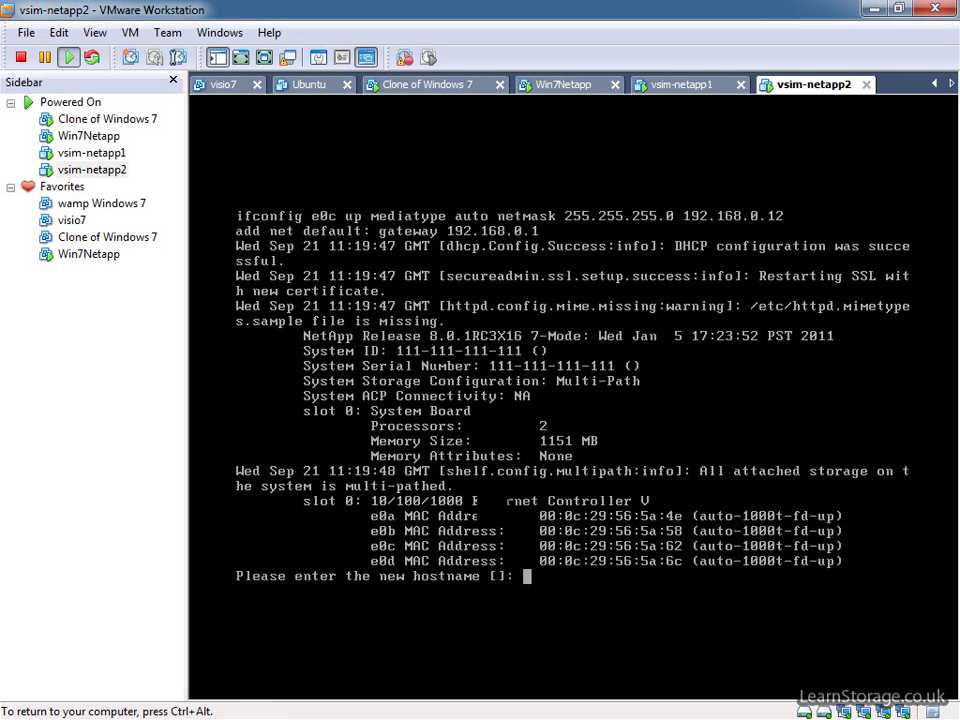
pyautogui.write('netapp2')
pyautogui.press('Return')
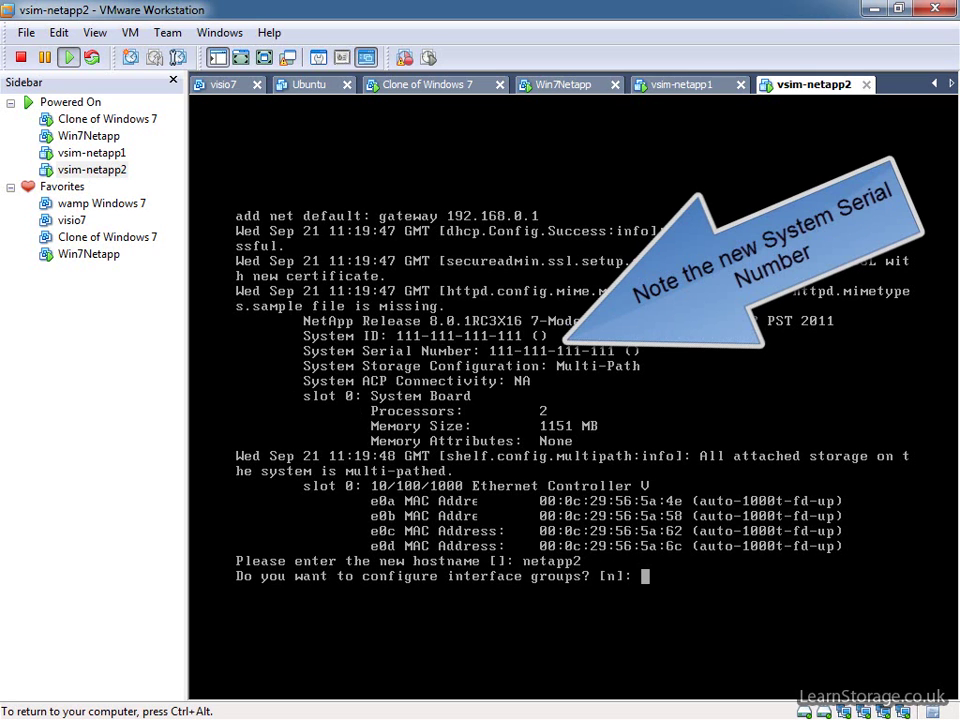
pyautogui.press('Return')
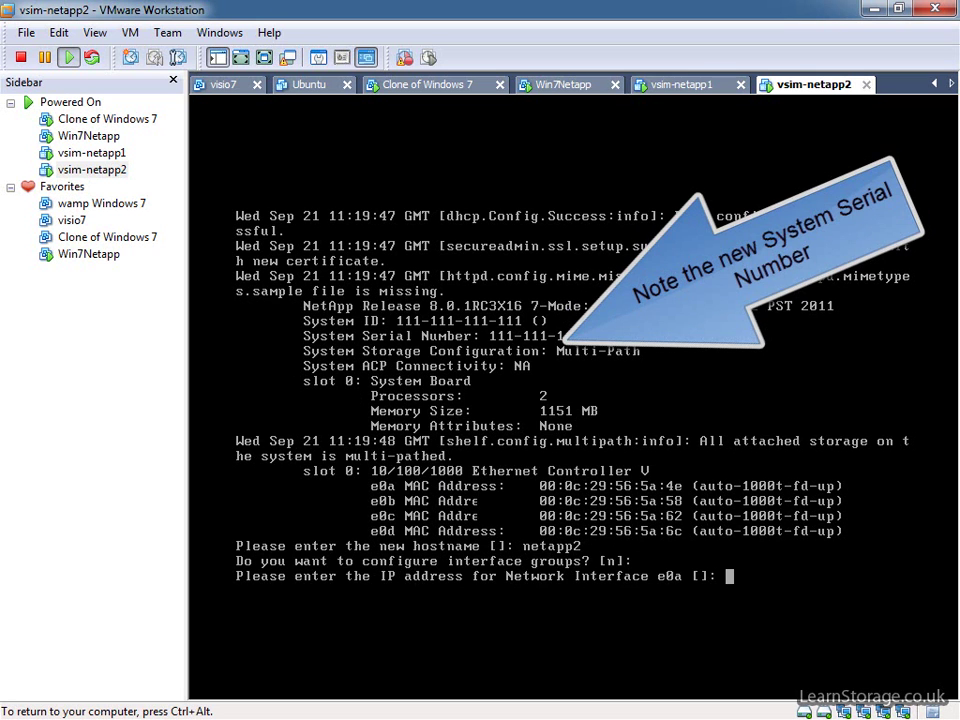
pyautogui.write('192.168.0.221')
pyautogui.press('Return')
pyautogui.press('Return')
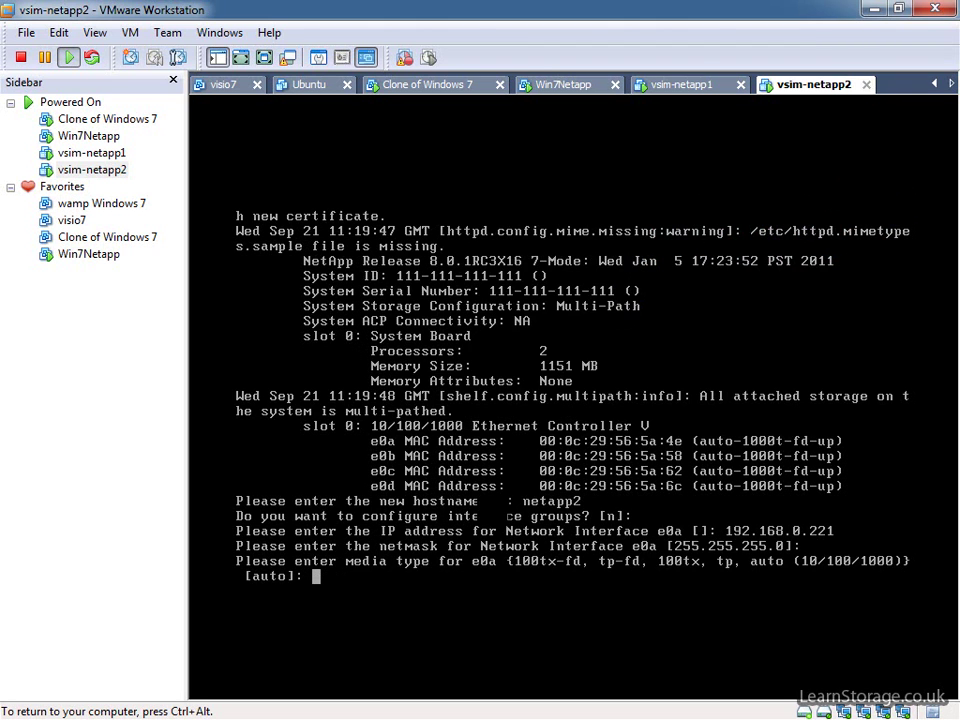
pyautogui.press('Return')
pyautogui.press('Return')
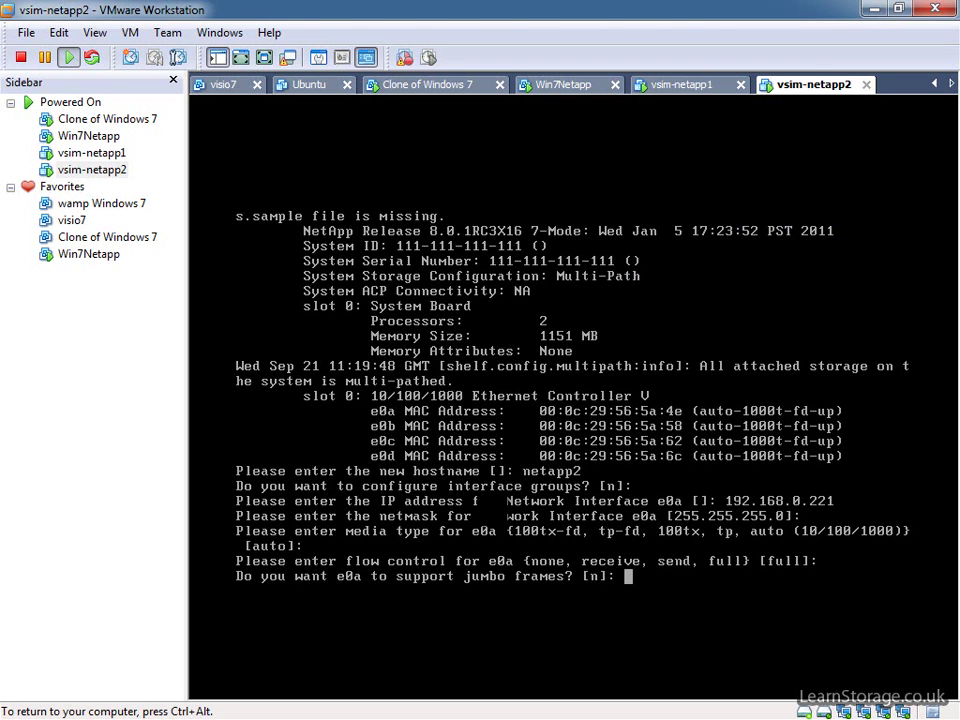
pyautogui.press('Return')
pyautogui.write('192.168.0.222')
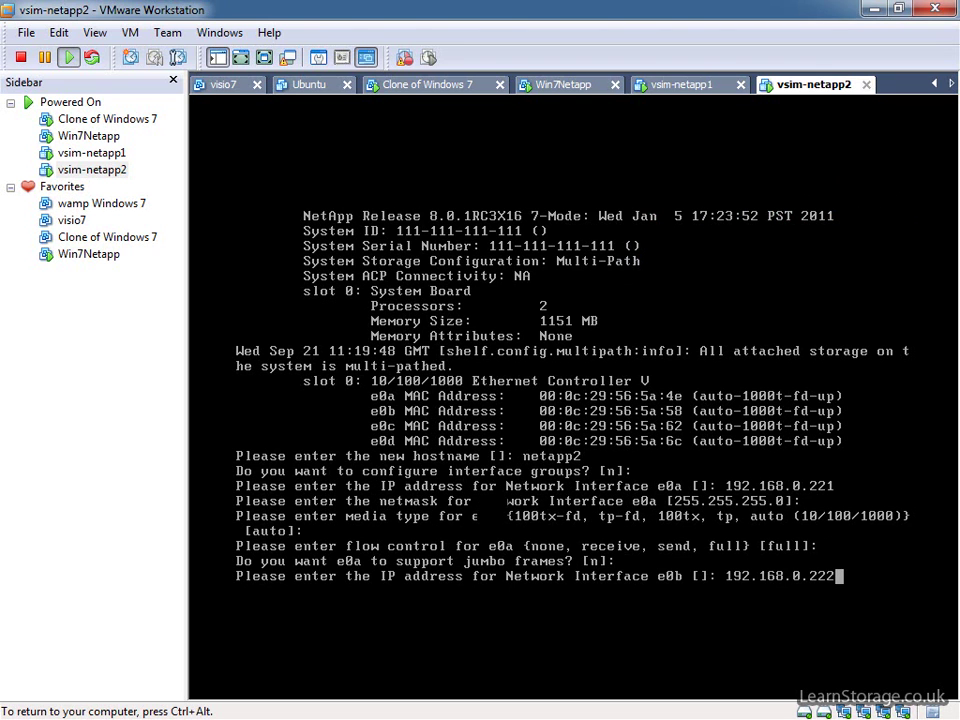
pyautogui.press('Return')
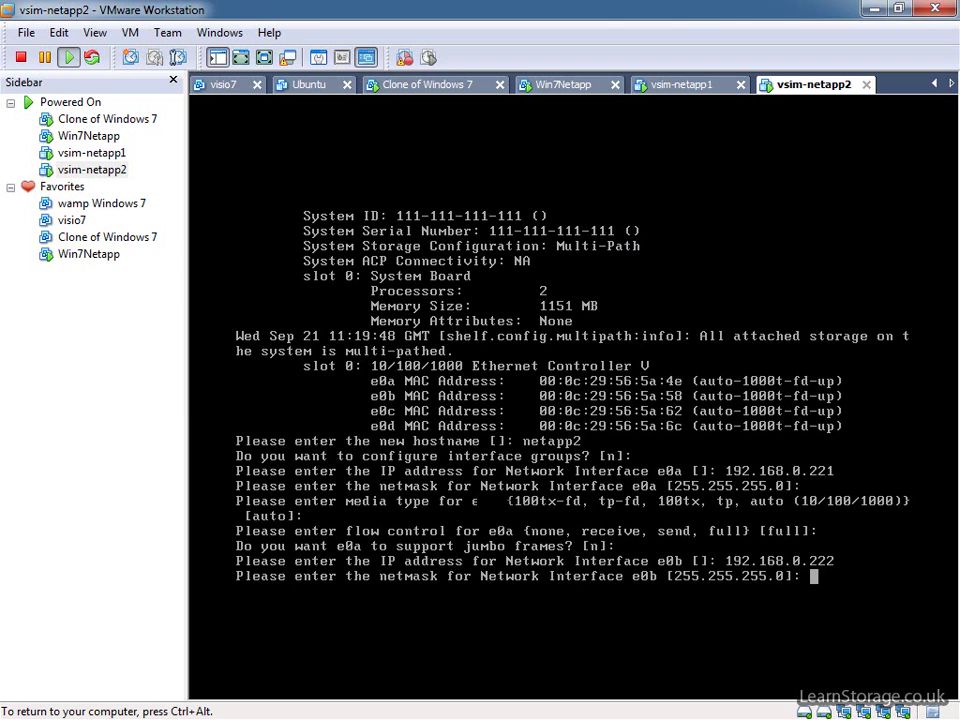
pyautogui.hotkey('ctrl', 'alt')
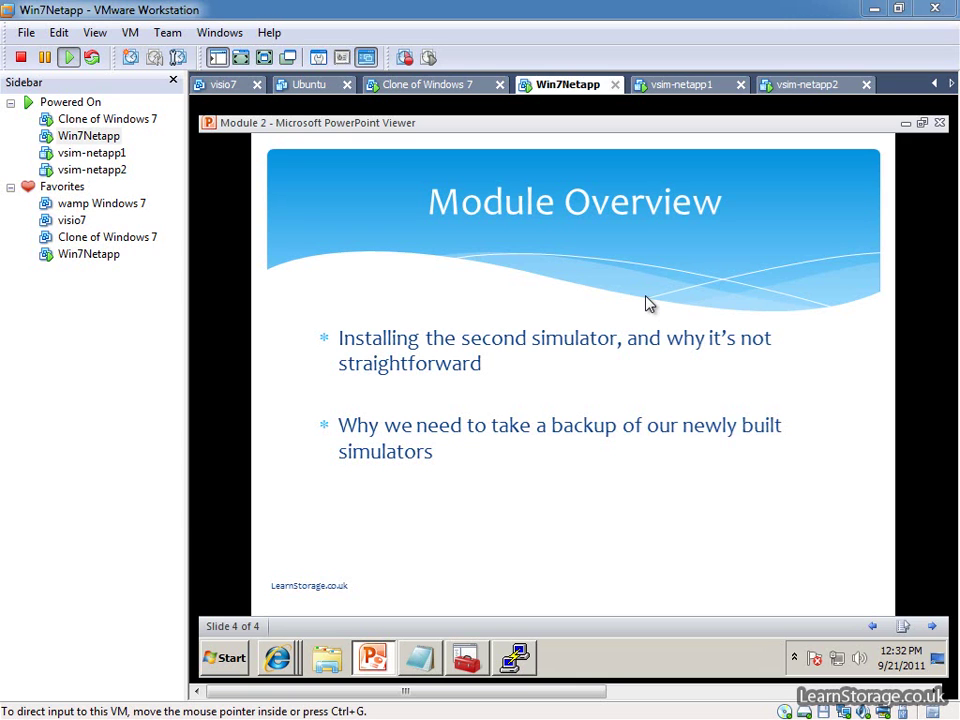
# Take a snapshot of vsim-netapp2 with the default name Snapshot 1.
pyautogui.click(793, 88)
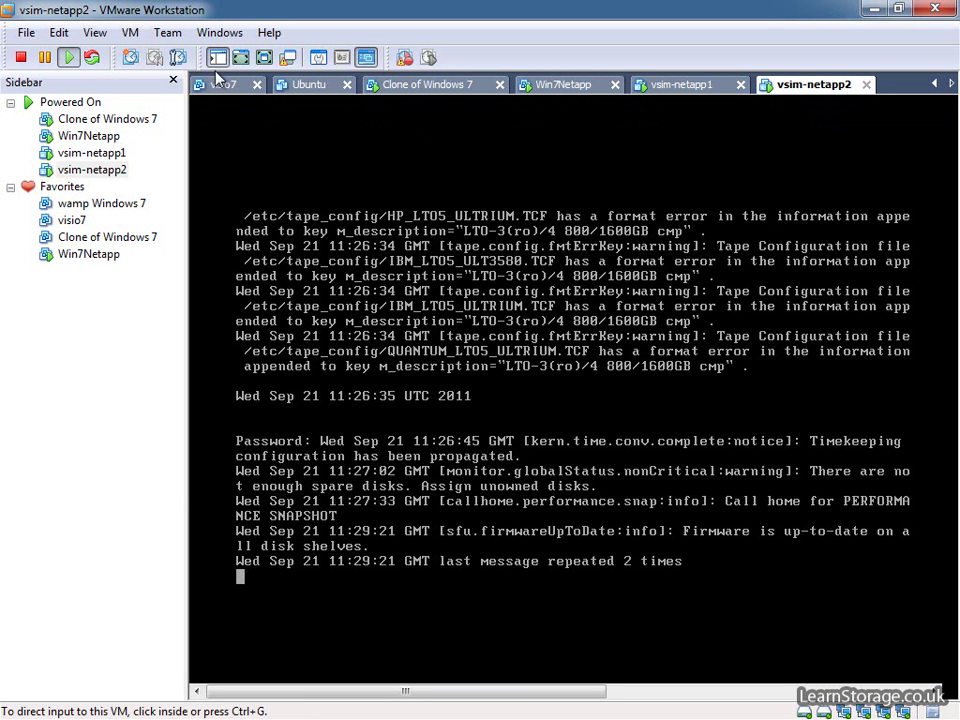
pyautogui.click(133, 35)
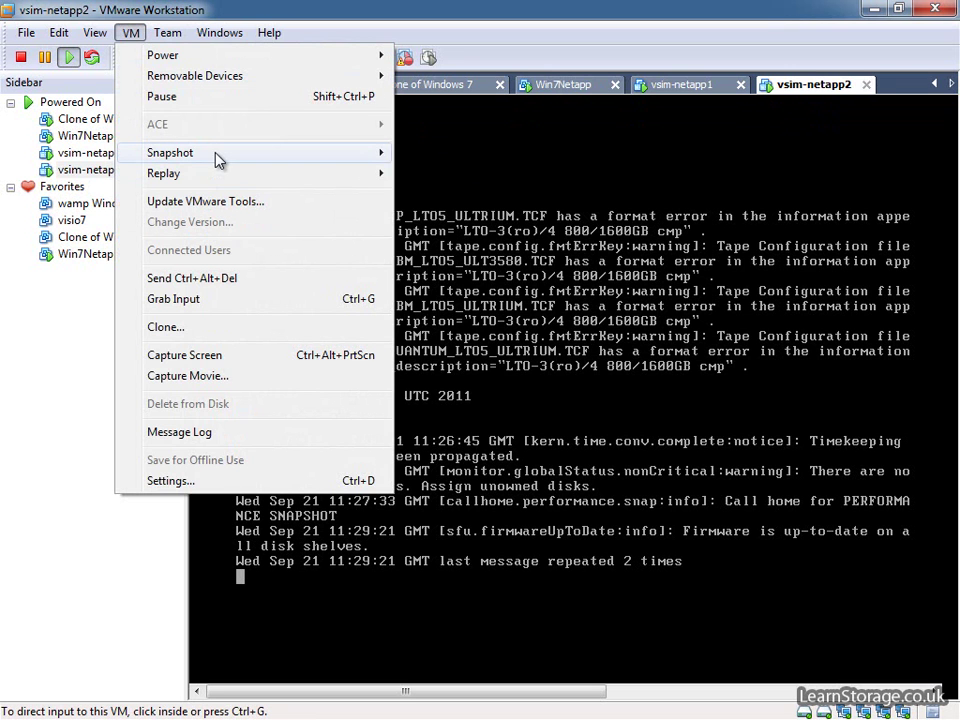
pyautogui.moveTo(219, 156)
pyautogui.click(525, 161)
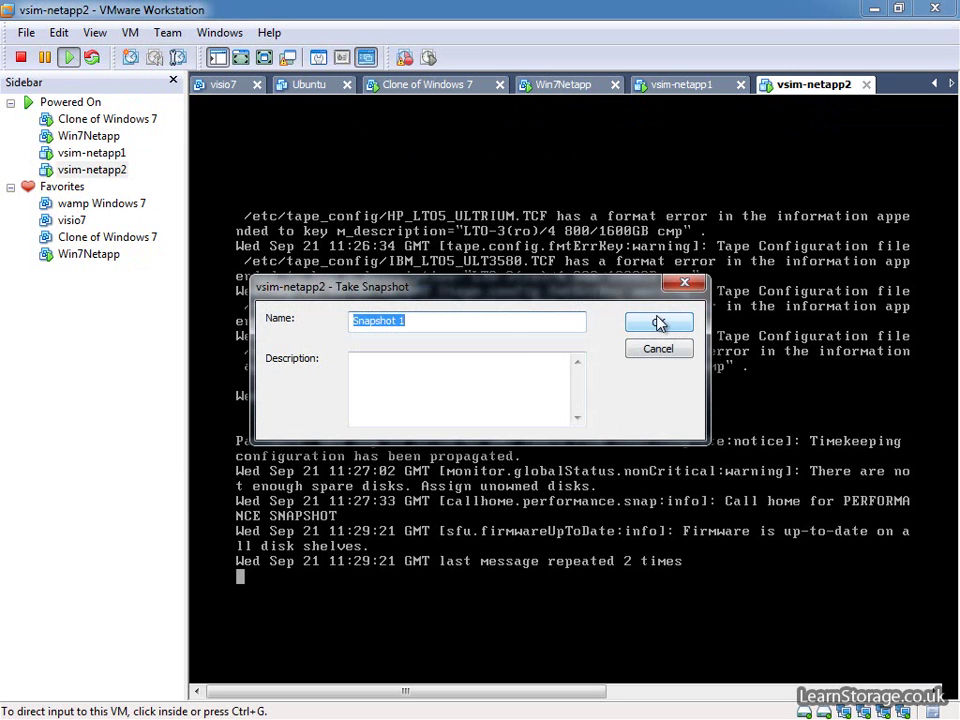
pyautogui.click(660, 321)
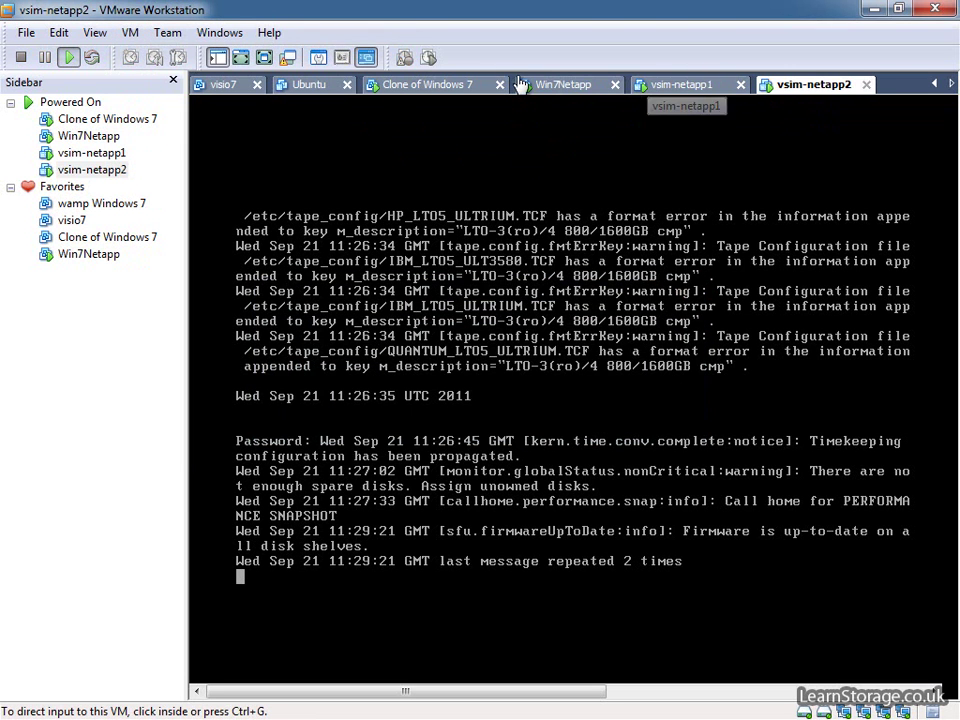
# Back on Win7Netapp, minimize the slide show and dismiss the background snapshot notice.
pyautogui.click(560, 85)
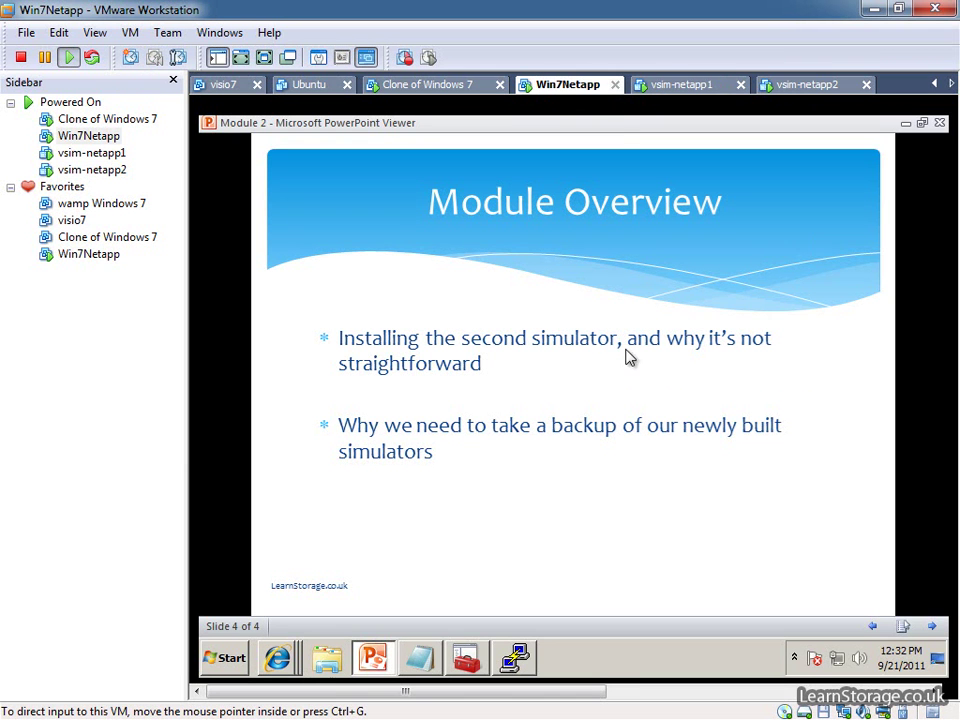
pyautogui.click(906, 123)
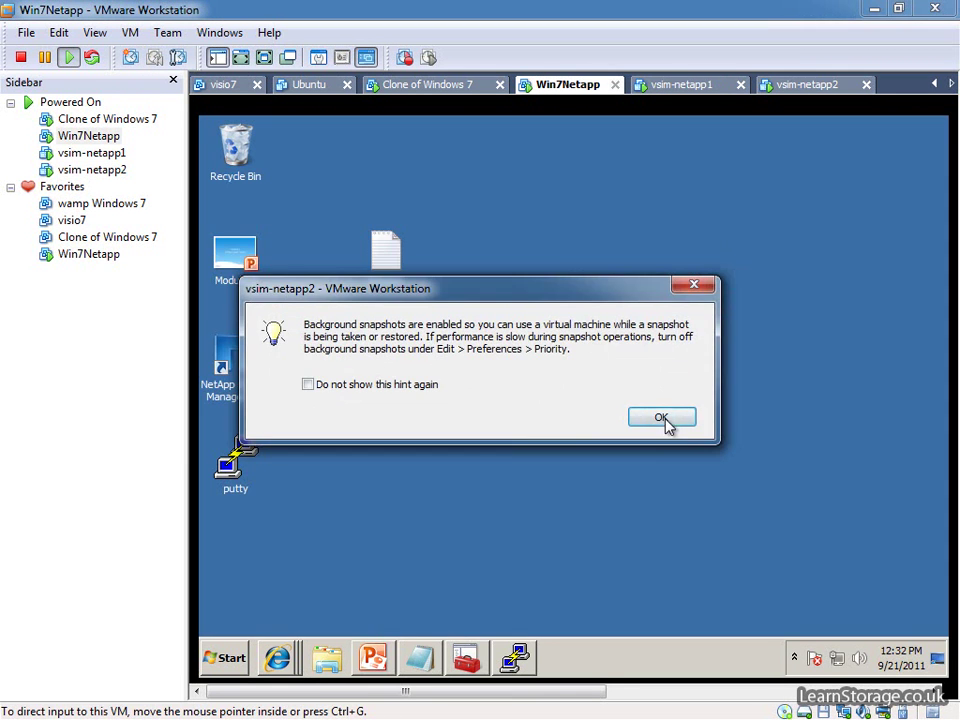
pyautogui.click(668, 418)
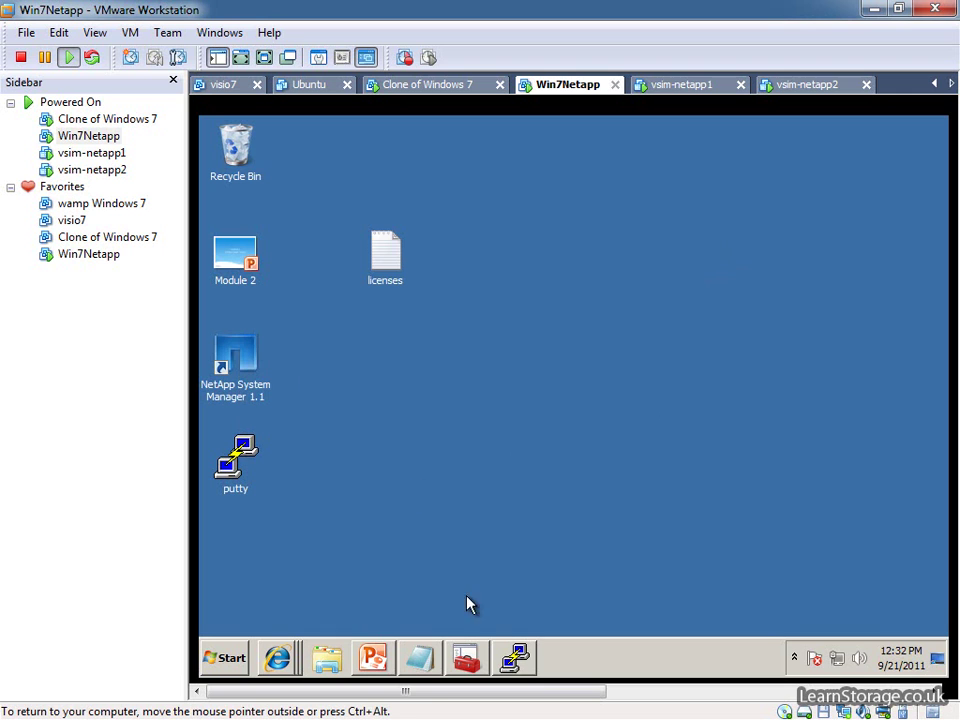
# In PuTTY, save a copy of the 192.168.0.131 session as a new 192.168.0.221 session.
pyautogui.doubleClick(240, 462)
pyautogui.click(652, 401)
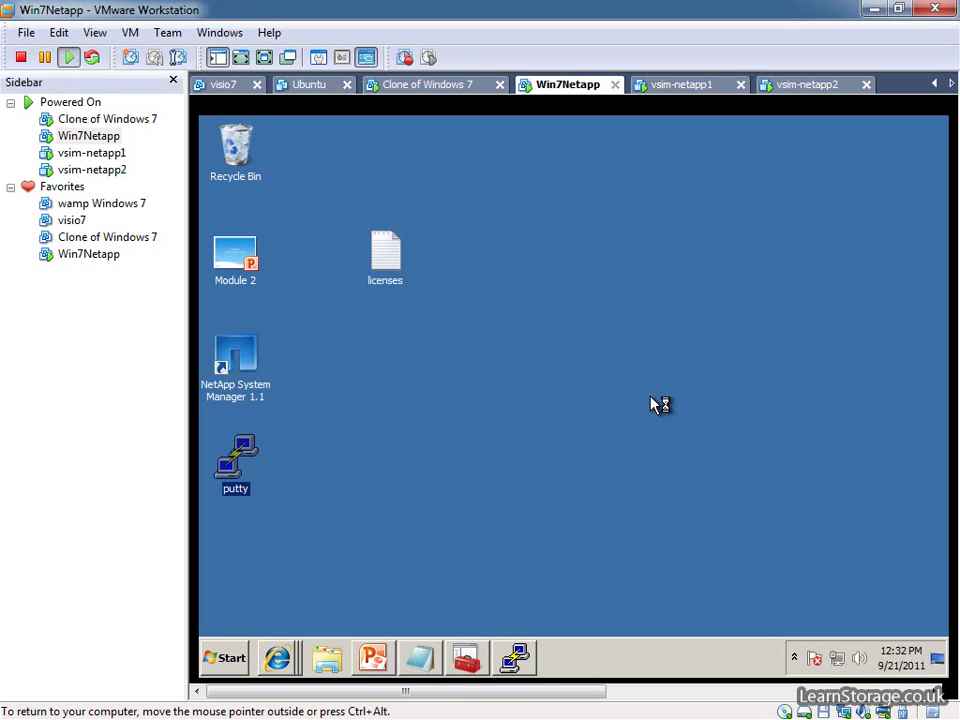
pyautogui.click(583, 423)
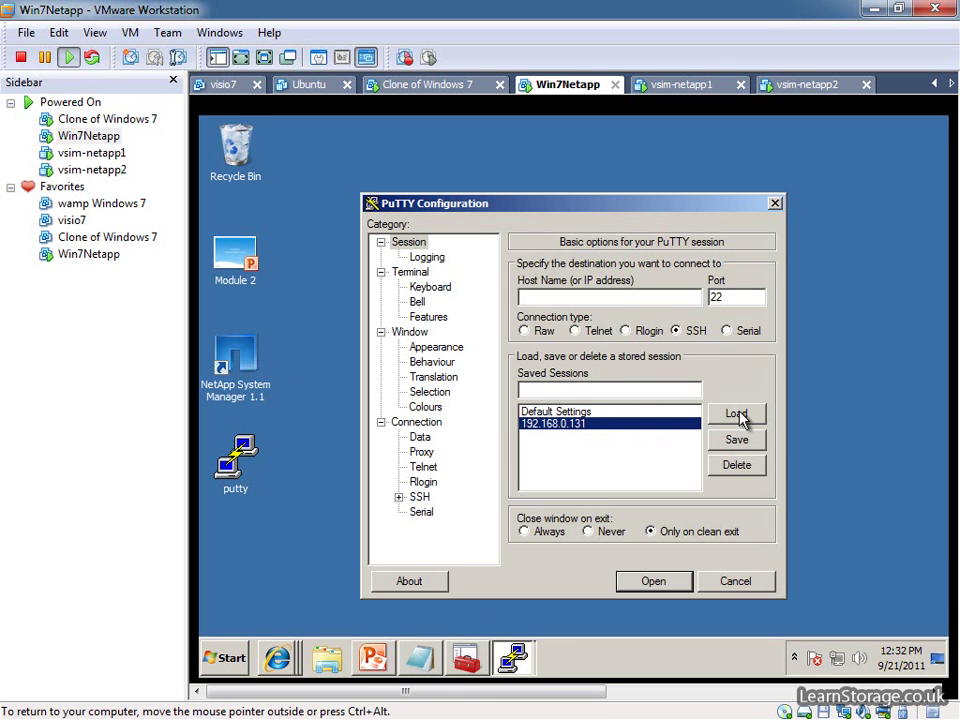
pyautogui.click(744, 415)
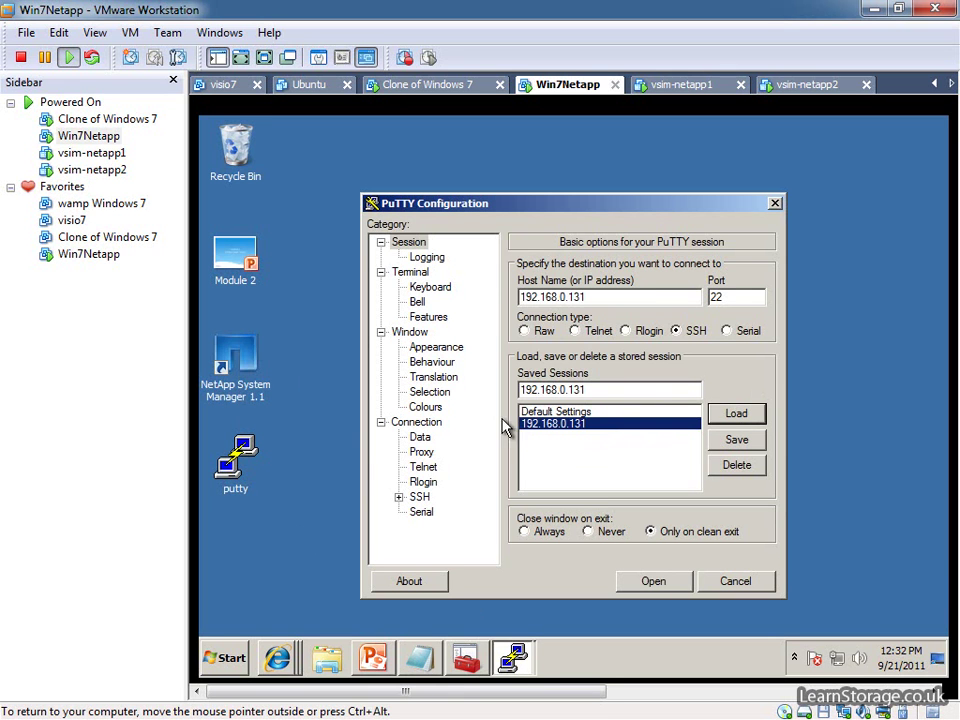
pyautogui.click(635, 297)
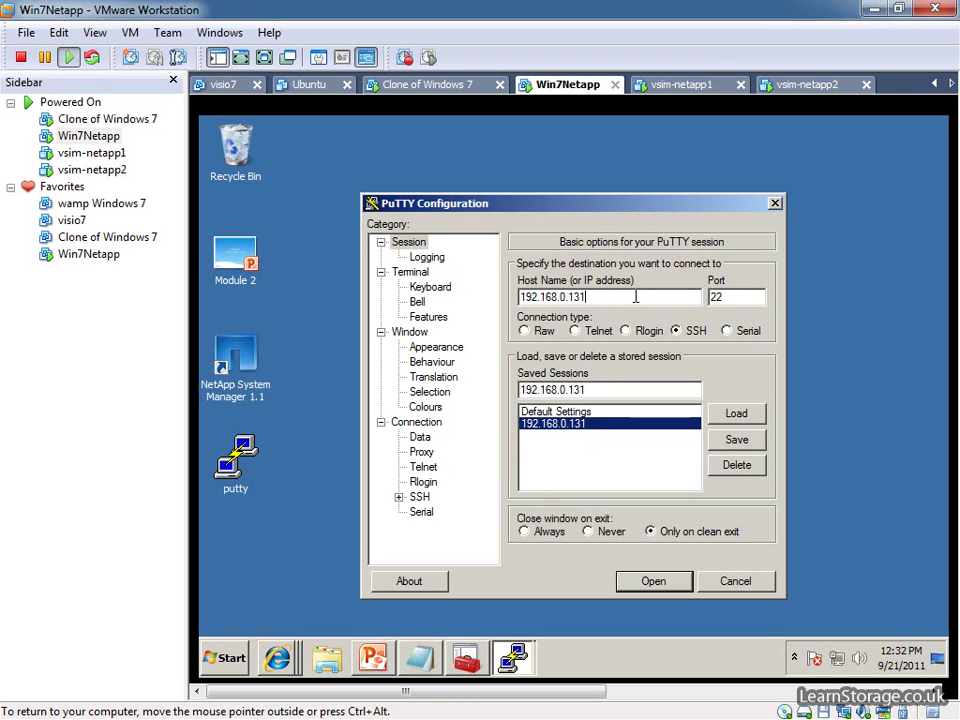
pyautogui.press('BackSpace')
pyautogui.press('BackSpace')
pyautogui.press('BackSpace')
pyautogui.write('221')
pyautogui.moveTo(650, 300); pyautogui.dragTo(418, 305)
pyautogui.hotkey('ctrl', 'c')
pyautogui.doubleClick(628, 390)
pyautogui.hotkey('ctrl', 'v')
pyautogui.click(736, 440)
# Connect to 192.168.0.221, trust its host key, log in as root, and ping 192.168.0.131.
pyautogui.doubleClick(620, 436)
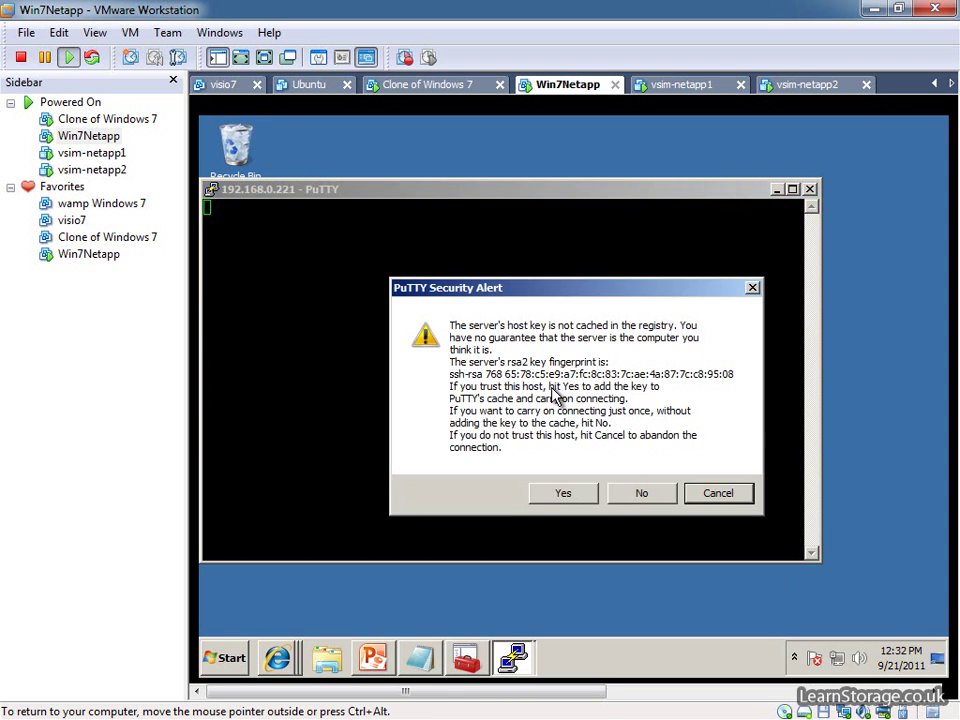
pyautogui.click(561, 494)
pyautogui.write('root')
pyautogui.press('Return')
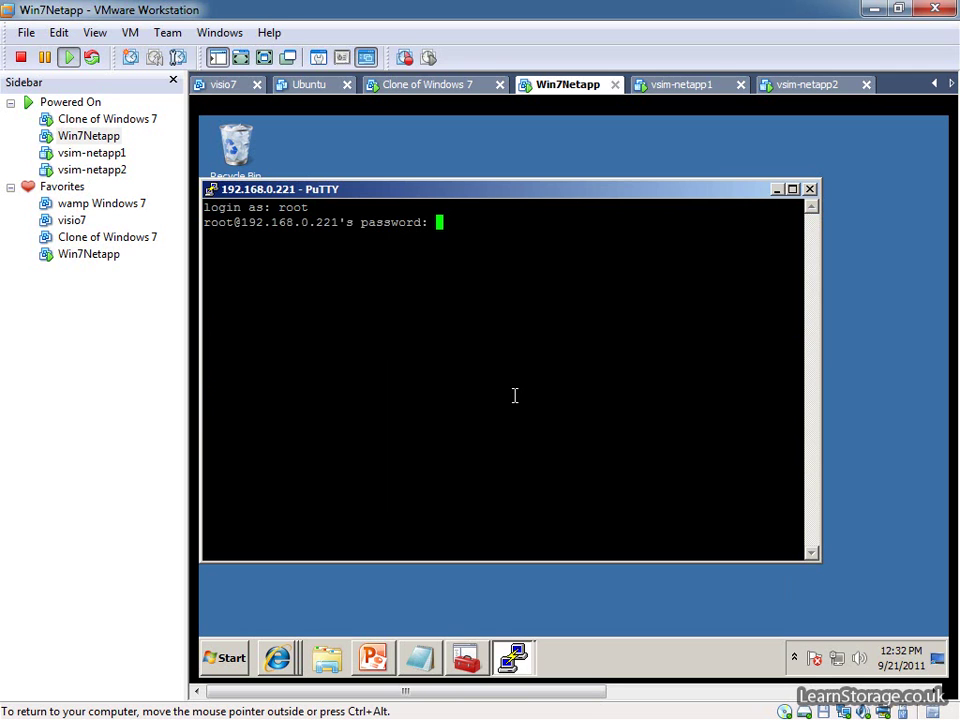
pyautogui.press('Return')
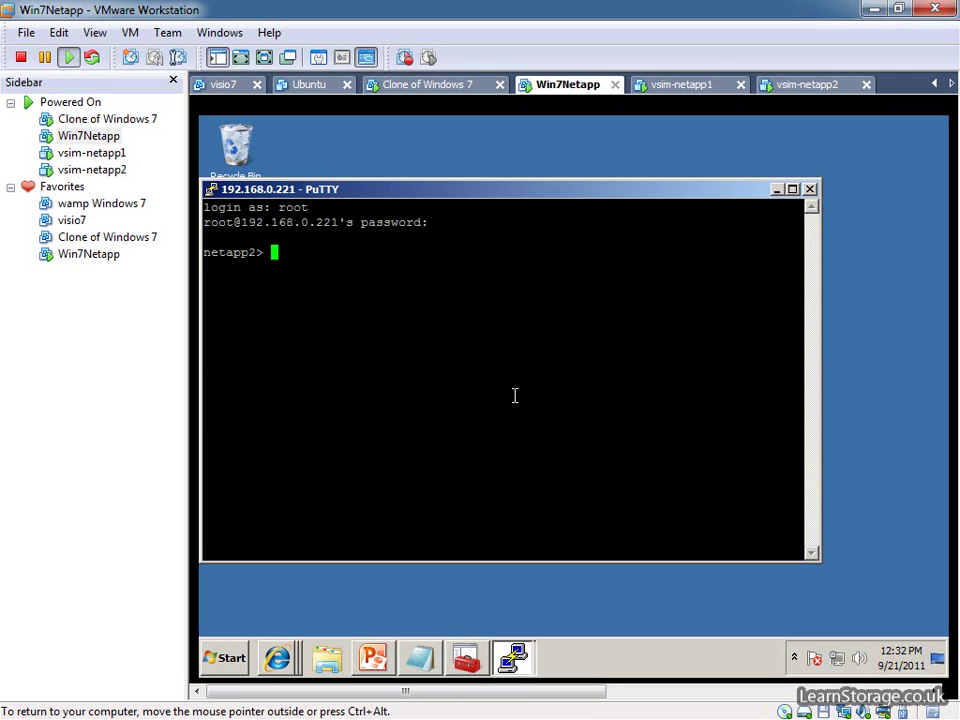
pyautogui.write('ping 192.168.0.1')
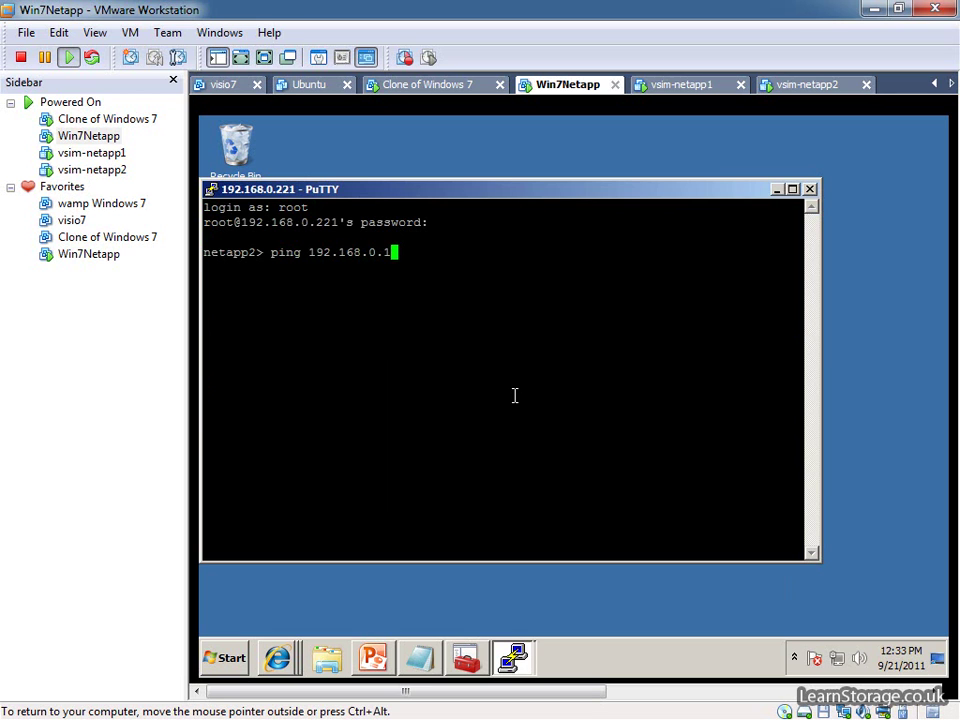
pyautogui.write('31')
pyautogui.press('Return')
pyautogui.press('Return')
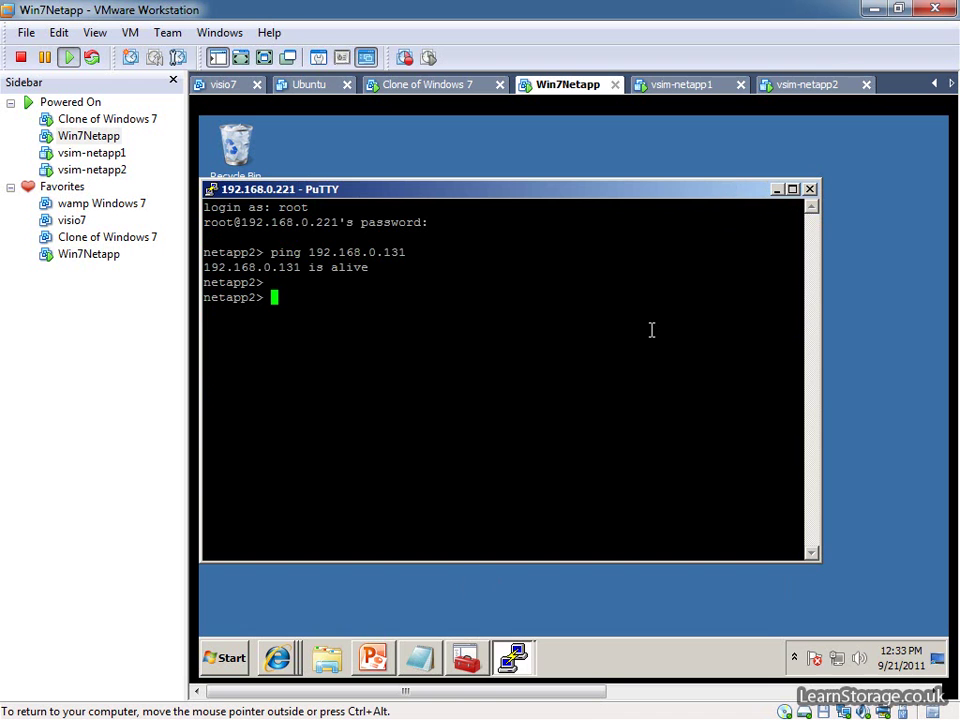
# Add 192.168.0.221 as a managed storage system under the System Manager root node.
pyautogui.click(466, 658)
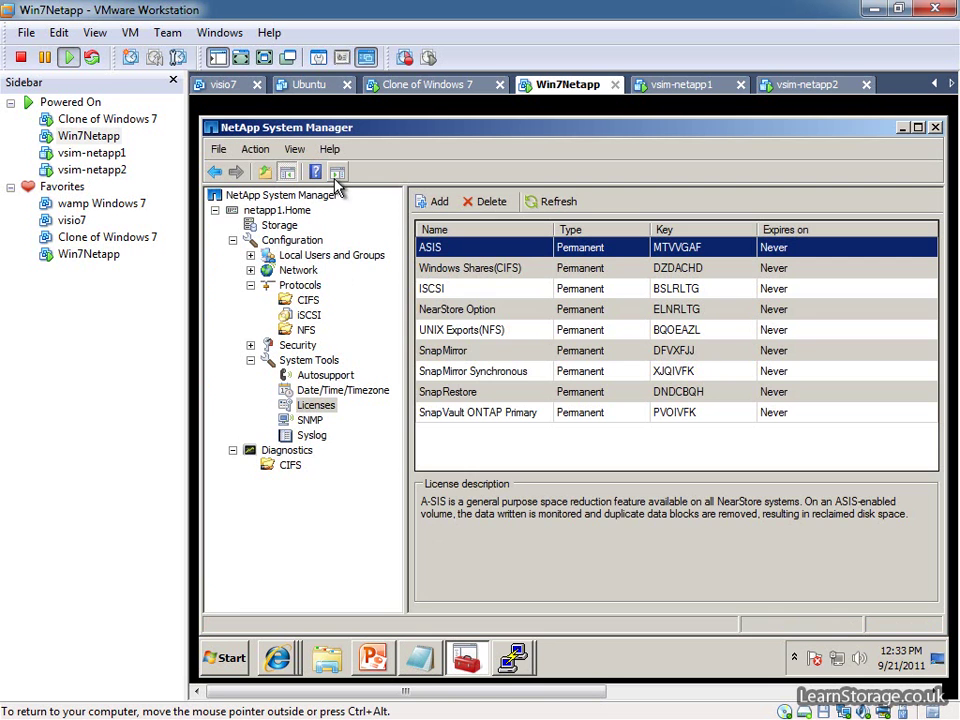
pyautogui.click(214, 210)
pyautogui.click(275, 197)
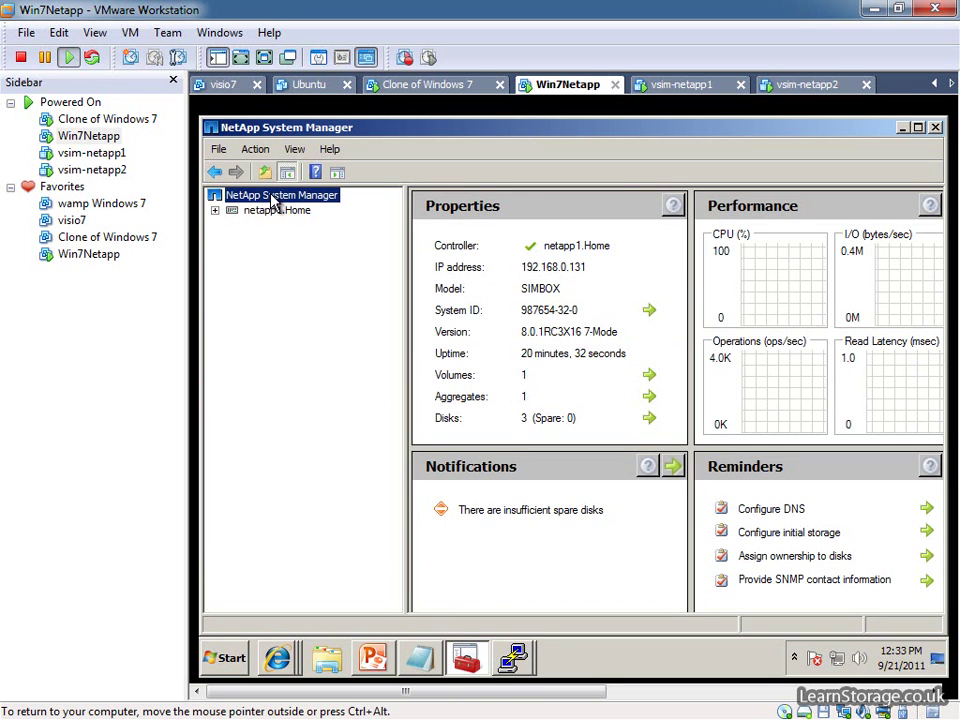
pyautogui.rightClick(270, 197)
pyautogui.click(248, 213)
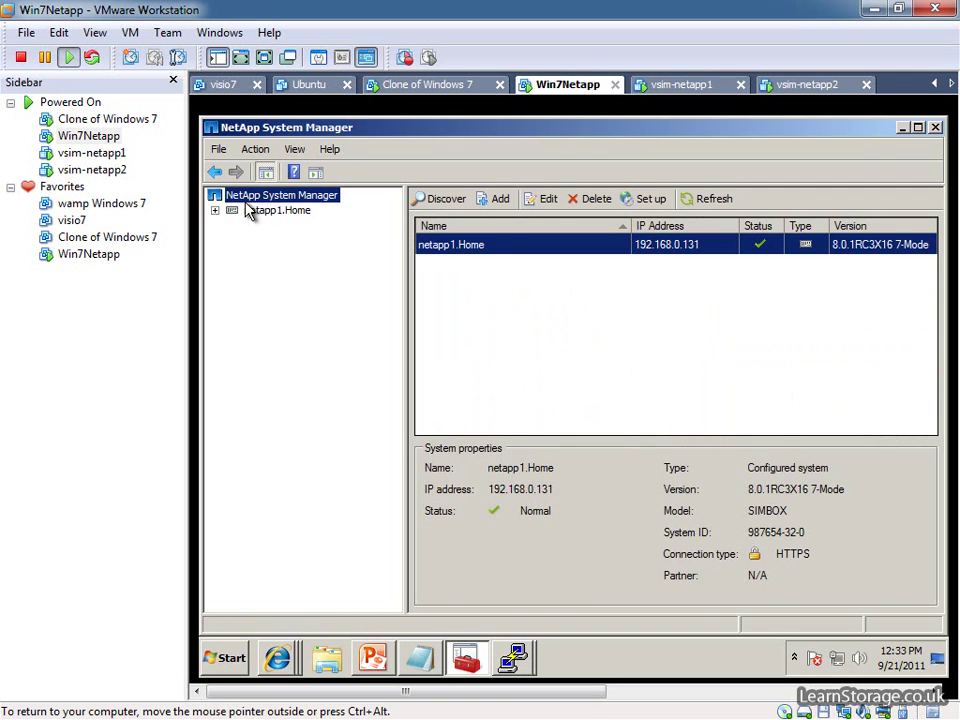
pyautogui.click(496, 199)
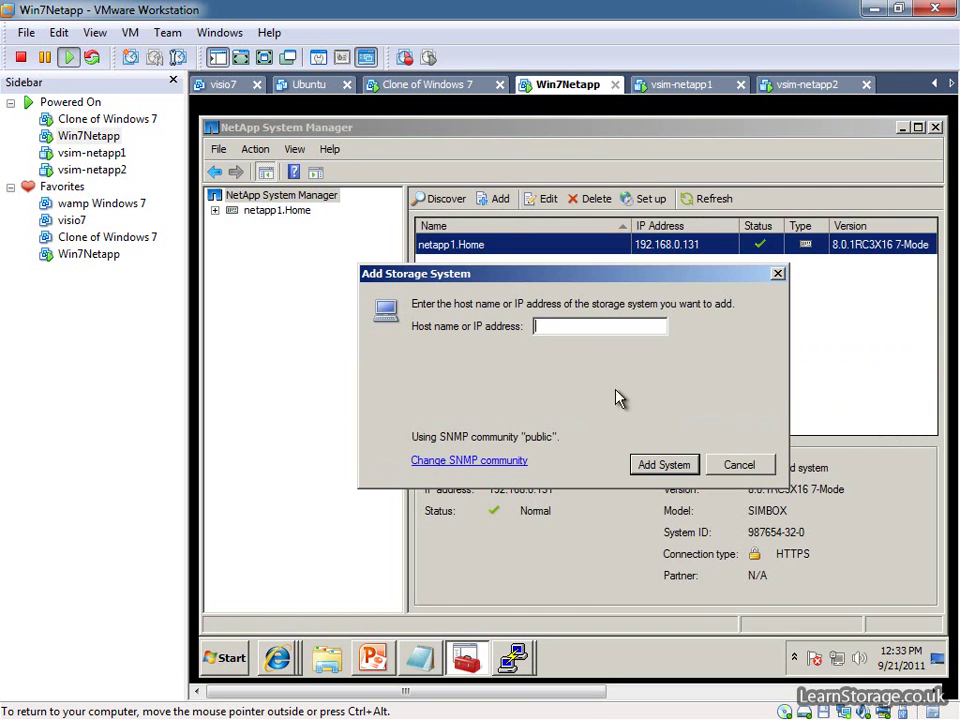
pyautogui.write('192.')
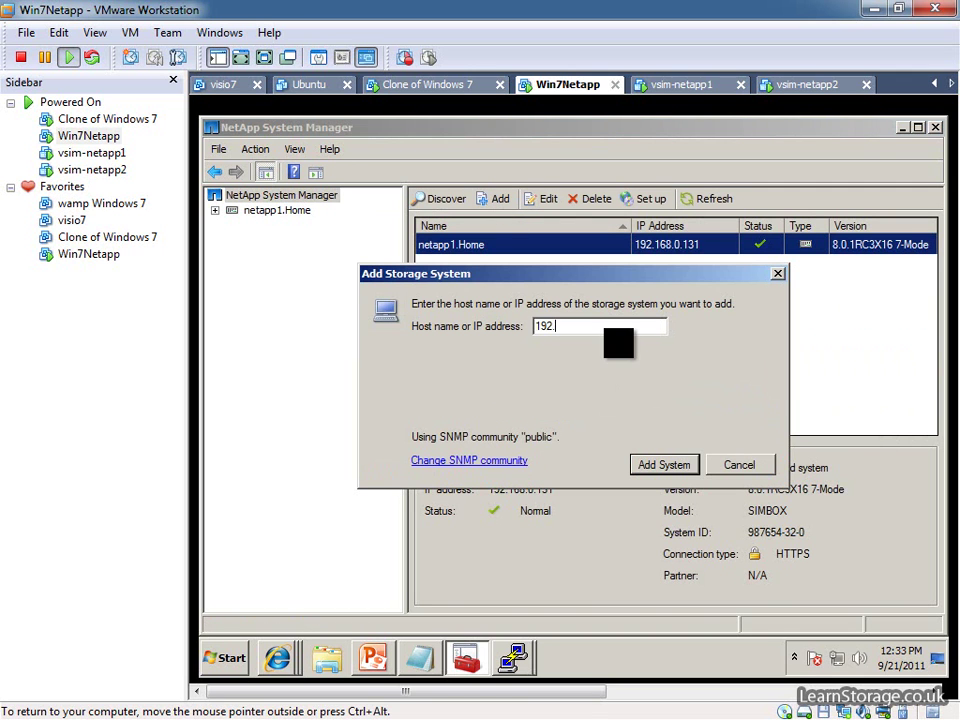
pyautogui.write('168.0.221')
pyautogui.click(678, 465)
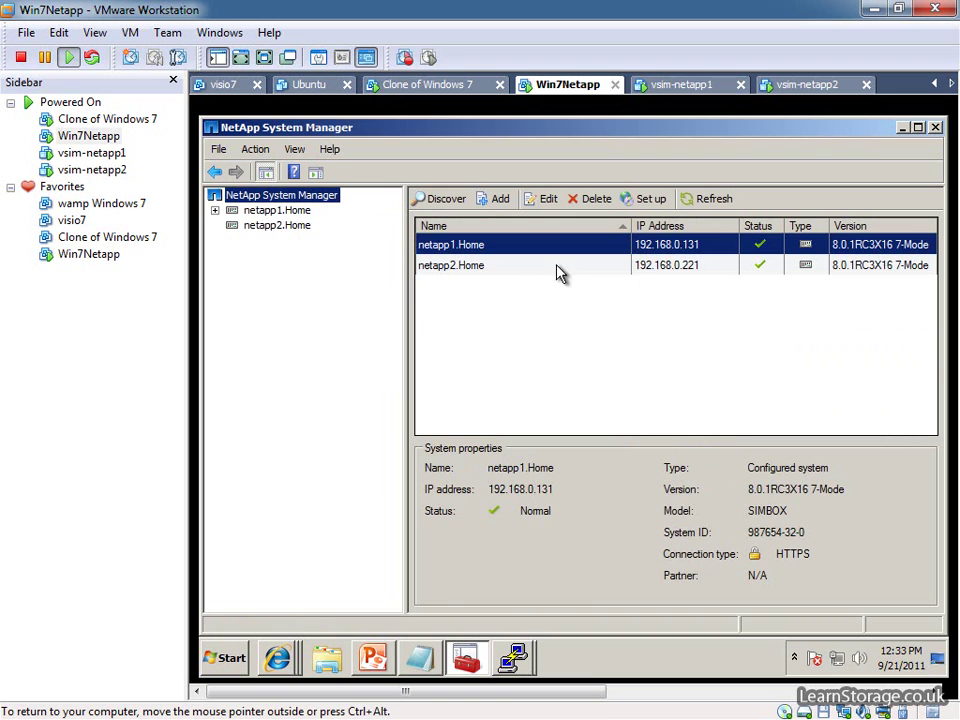
# Sign in to netapp2.Home with the account password to open its dashboard.
pyautogui.click(276, 226)
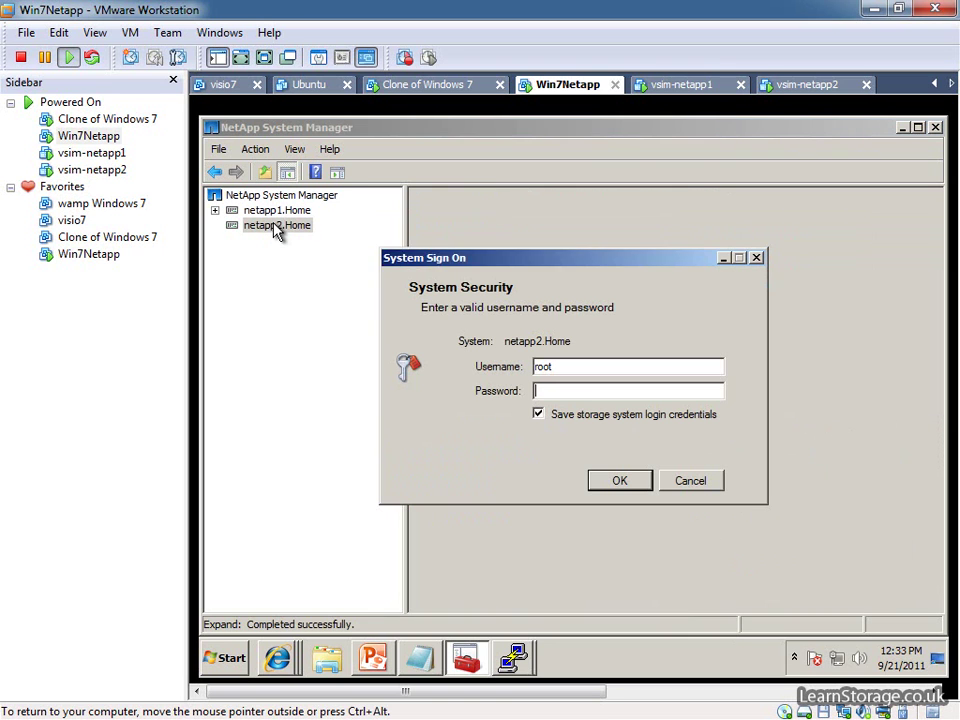
pyautogui.write('pass')
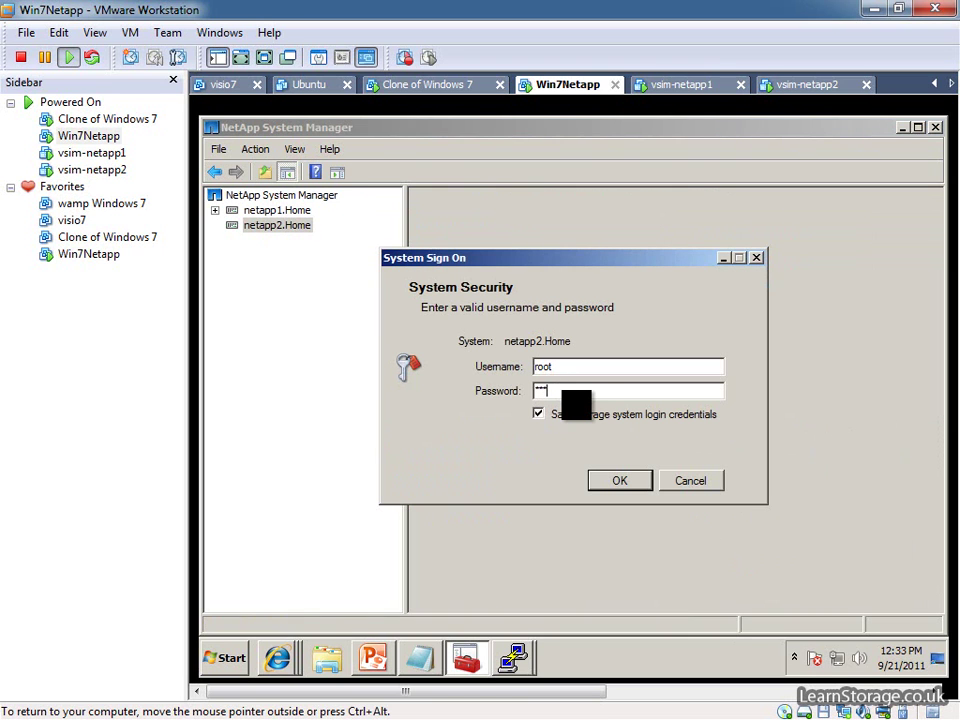
pyautogui.press('Return')
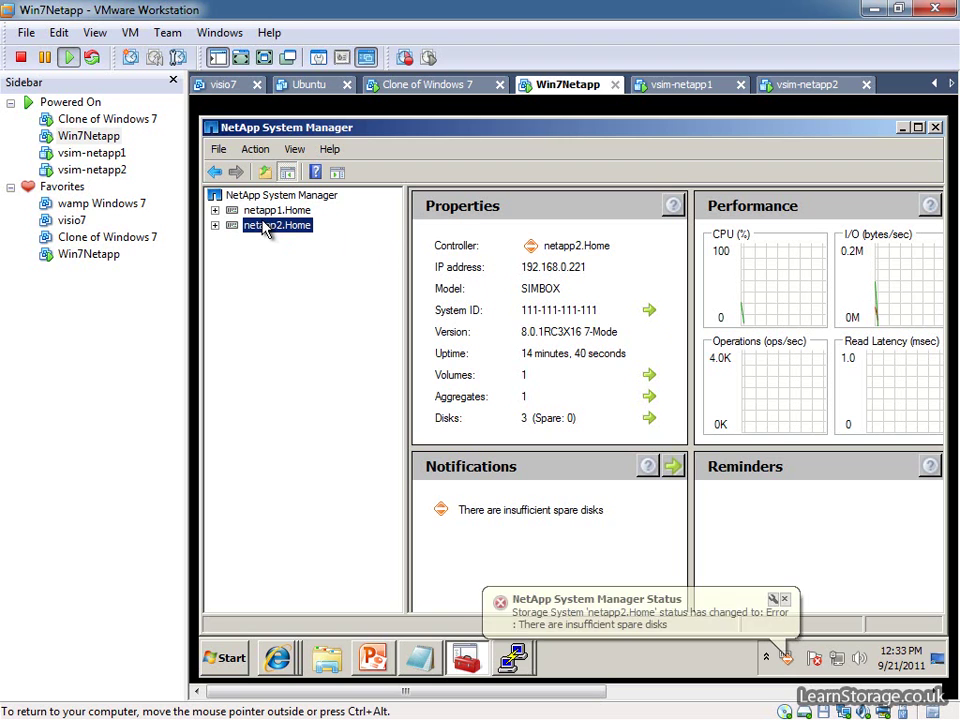
# Dismiss the spare disks alert and copy the CIFS licence key from the Notepad licenses list.
pyautogui.click(784, 599)
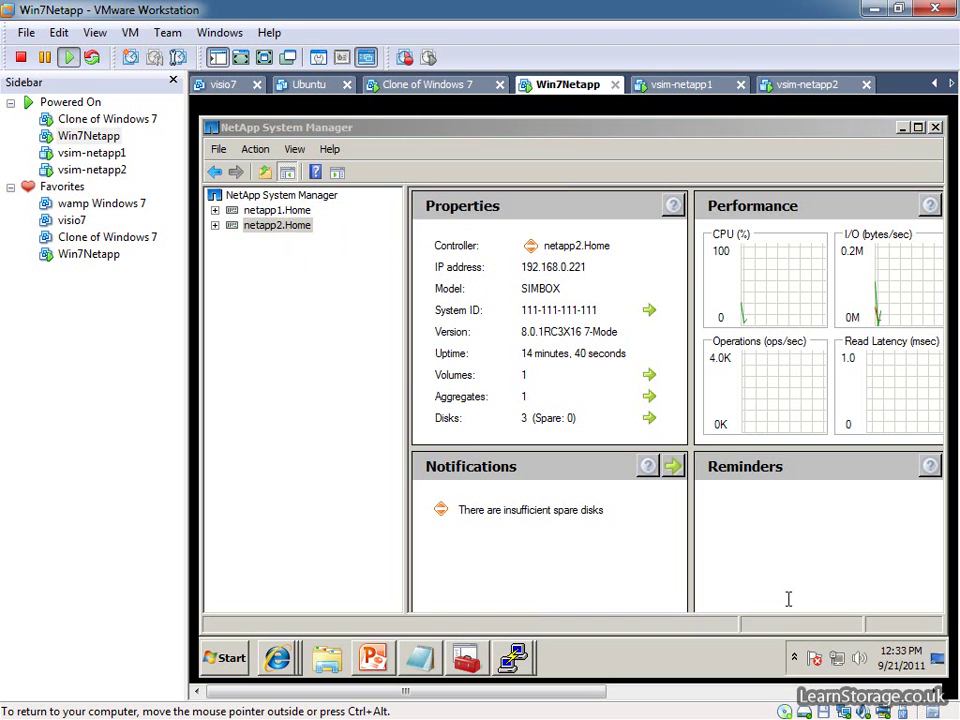
pyautogui.click(899, 128)
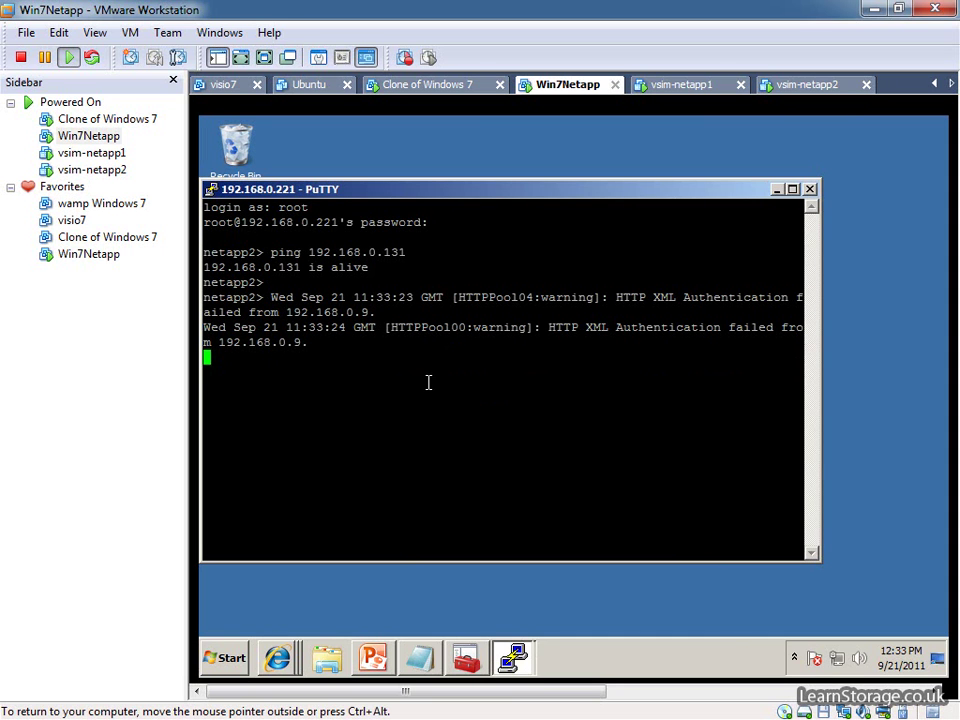
pyautogui.click(418, 660)
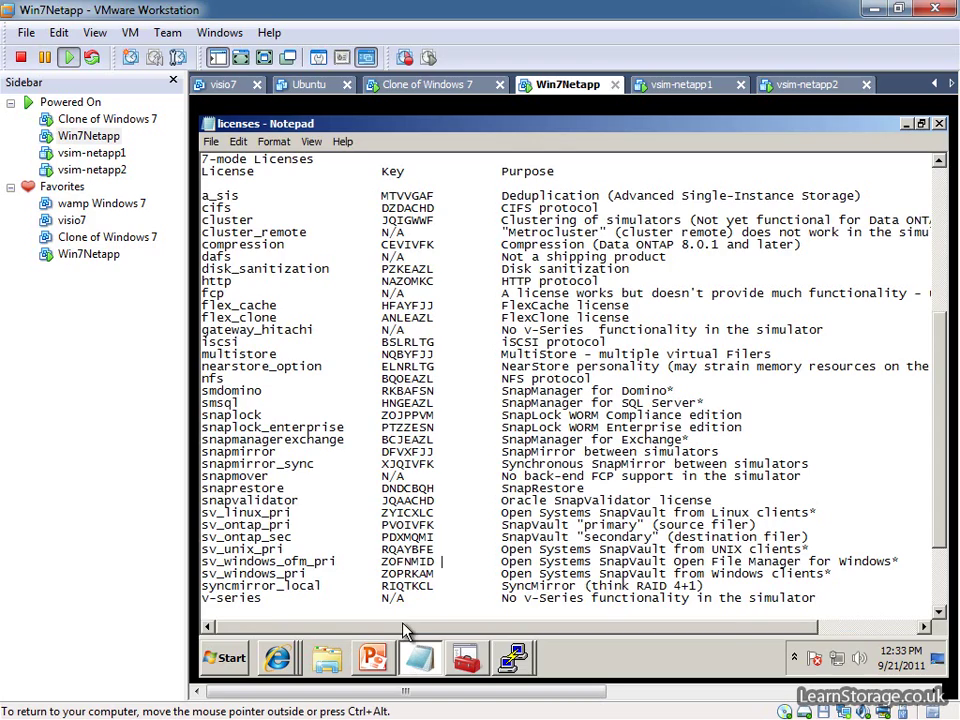
pyautogui.rightClick(407, 205)
pyautogui.doubleClick(407, 205)
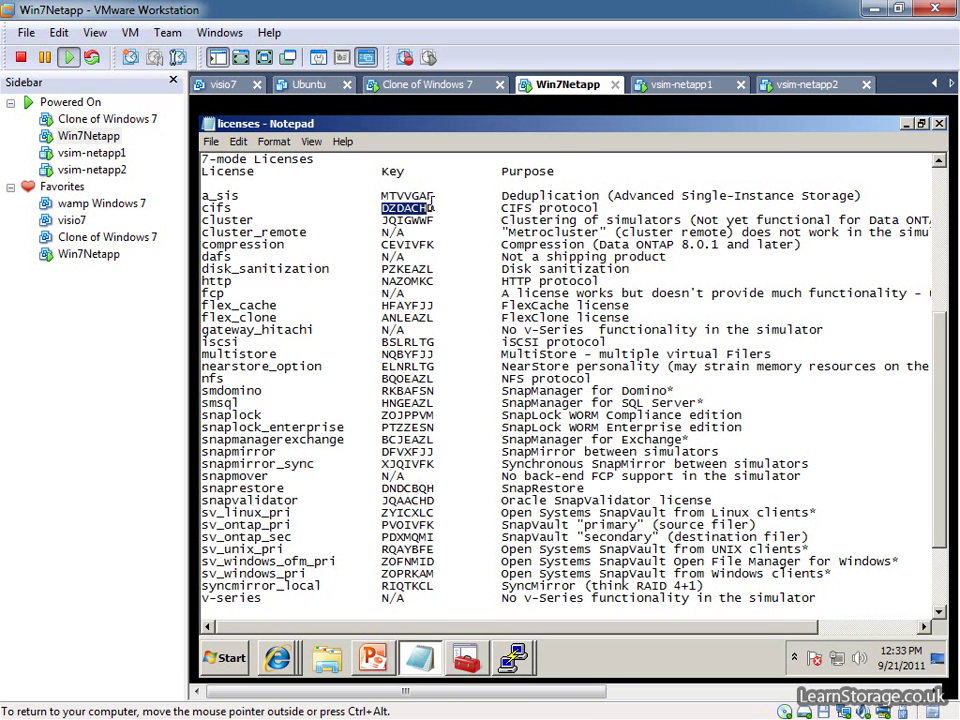
pyautogui.rightClick(432, 203)
pyautogui.click(460, 257)
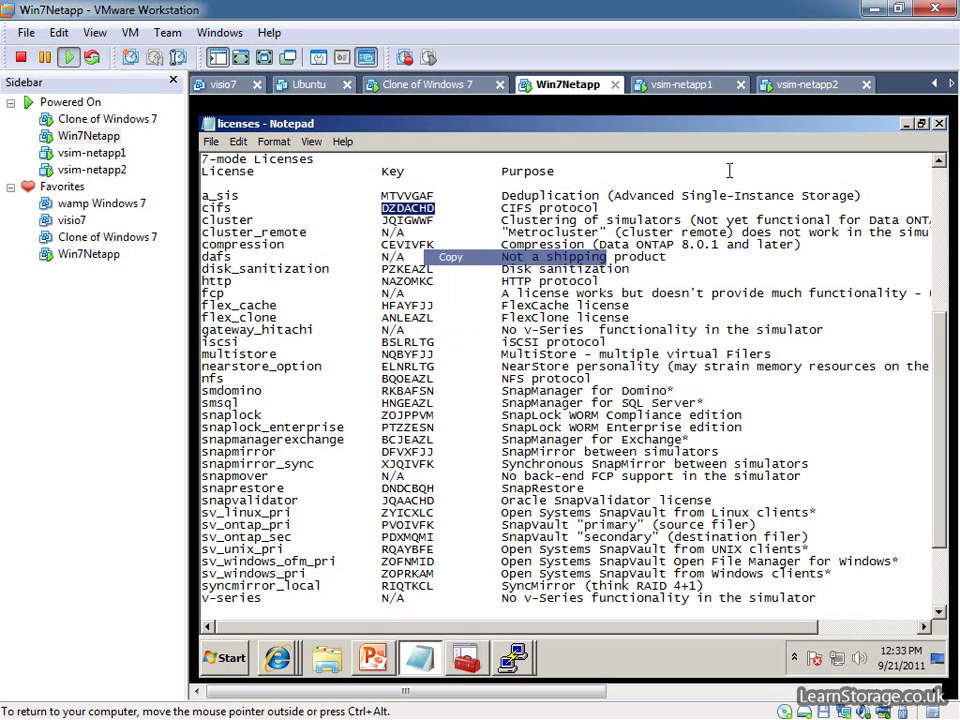
pyautogui.click(909, 123)
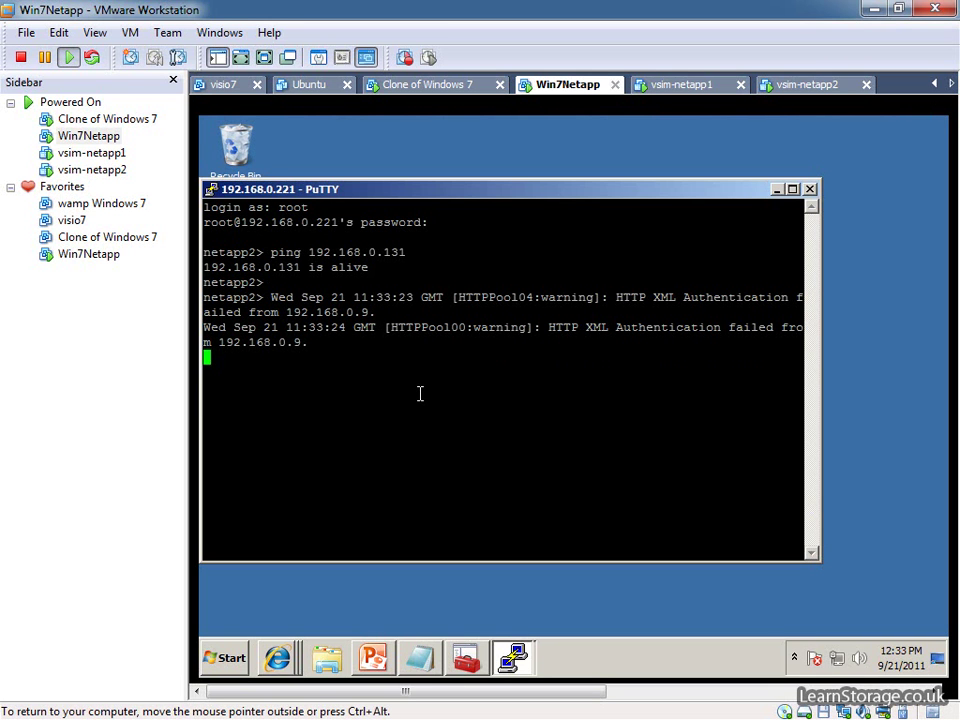
# In PuTTY, run license add with the pasted CIFS key on netapp2.
pyautogui.press('Return')
pyautogui.write('license add')
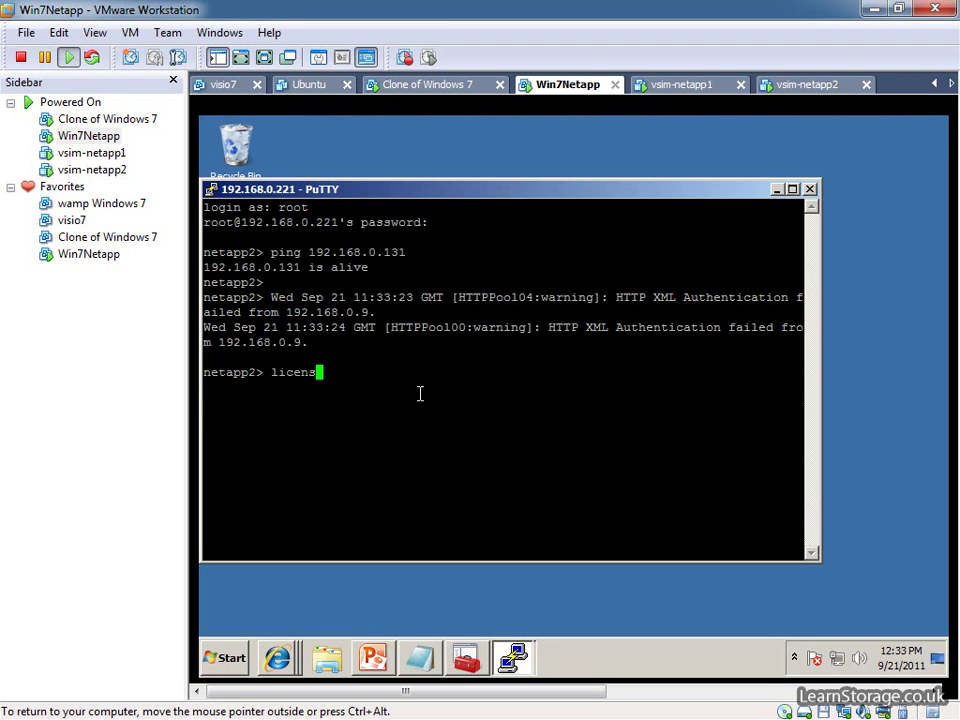
pyautogui.rightClick(420, 393)
pyautogui.press('Return')
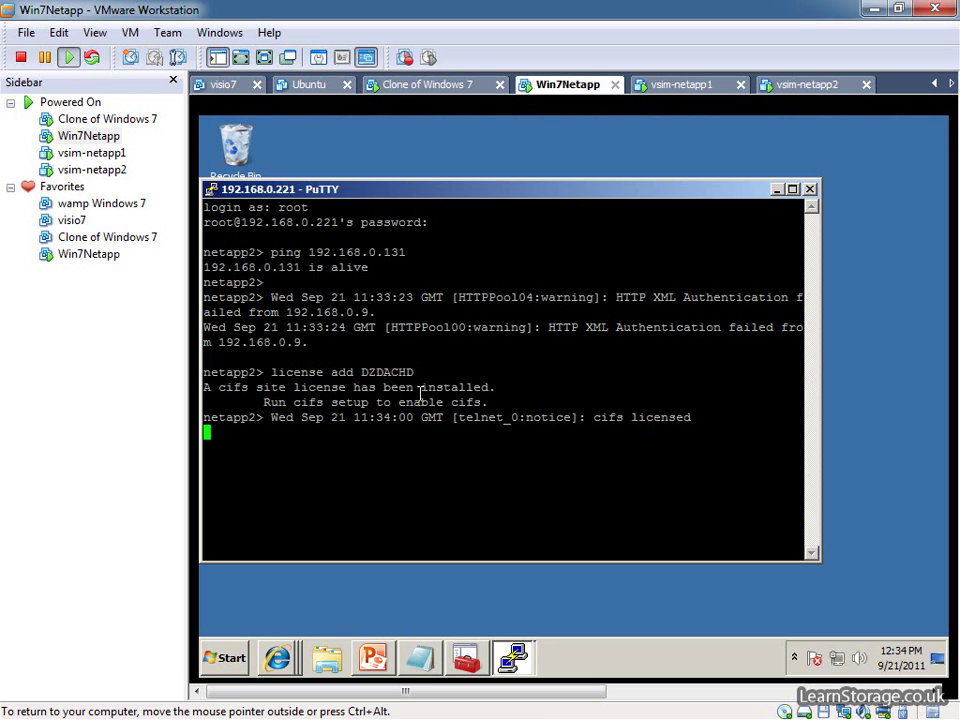